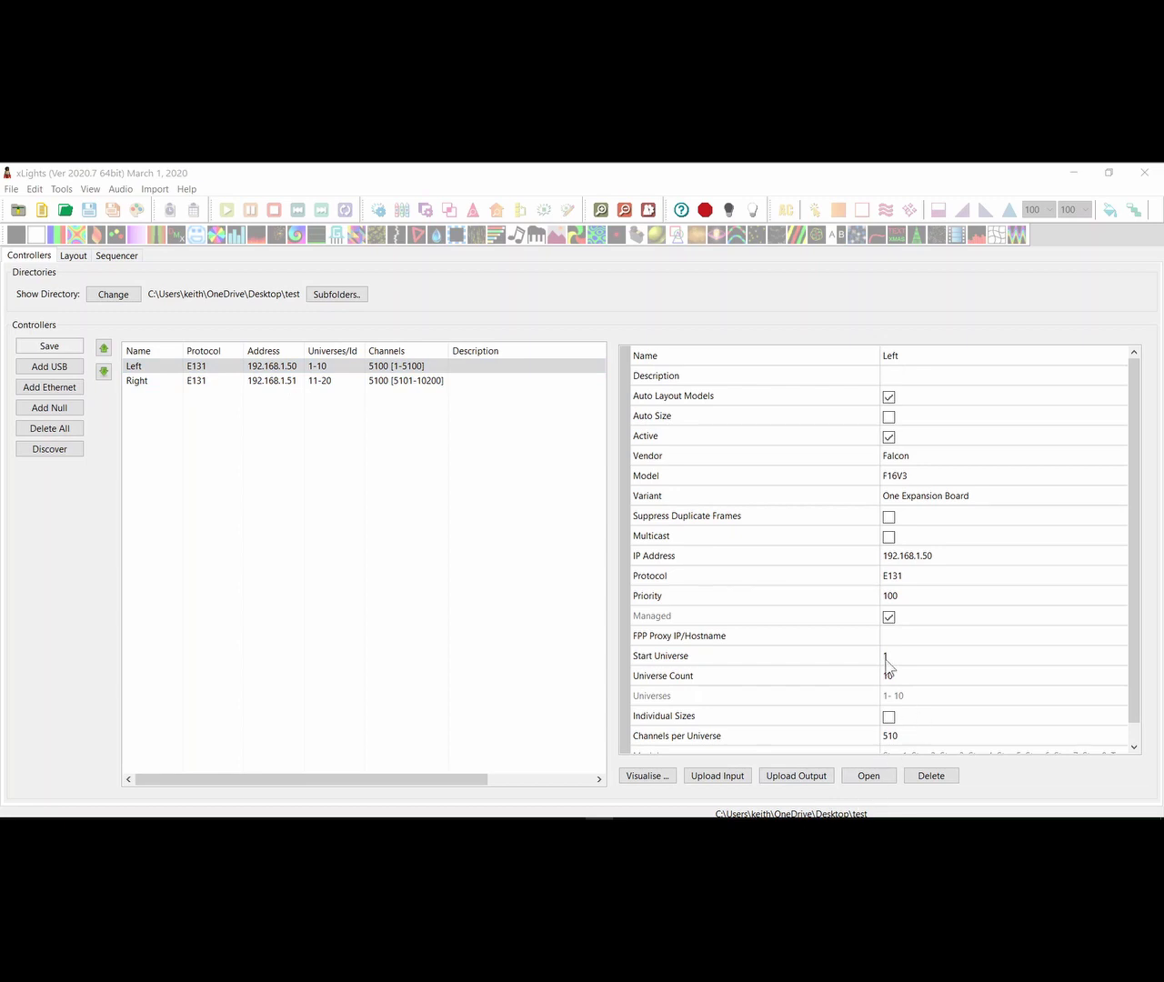
Compare the settings of the Left and Right controllers, including auto layout of models, expansion board variant and universes
left_click(286, 381)
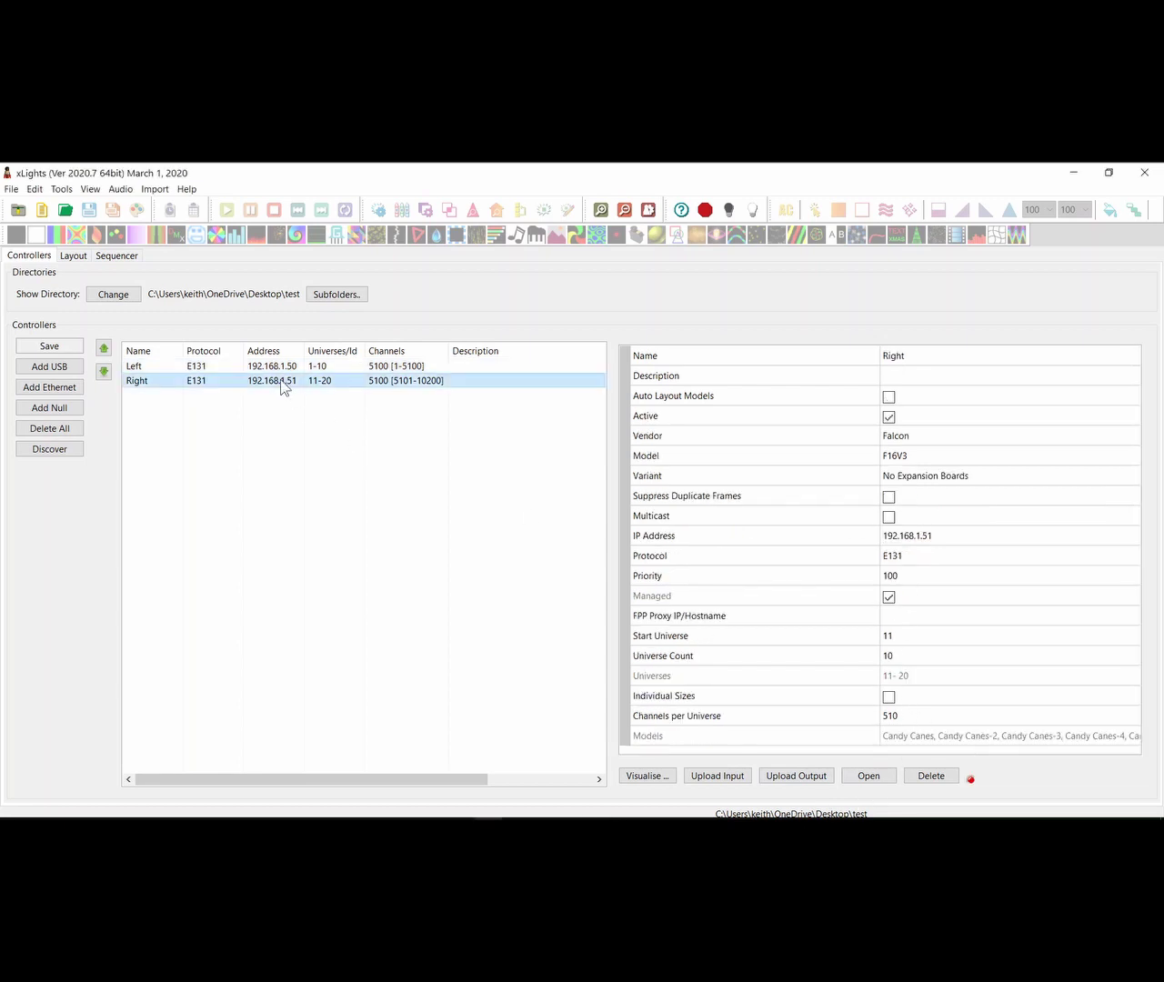
key("Up")
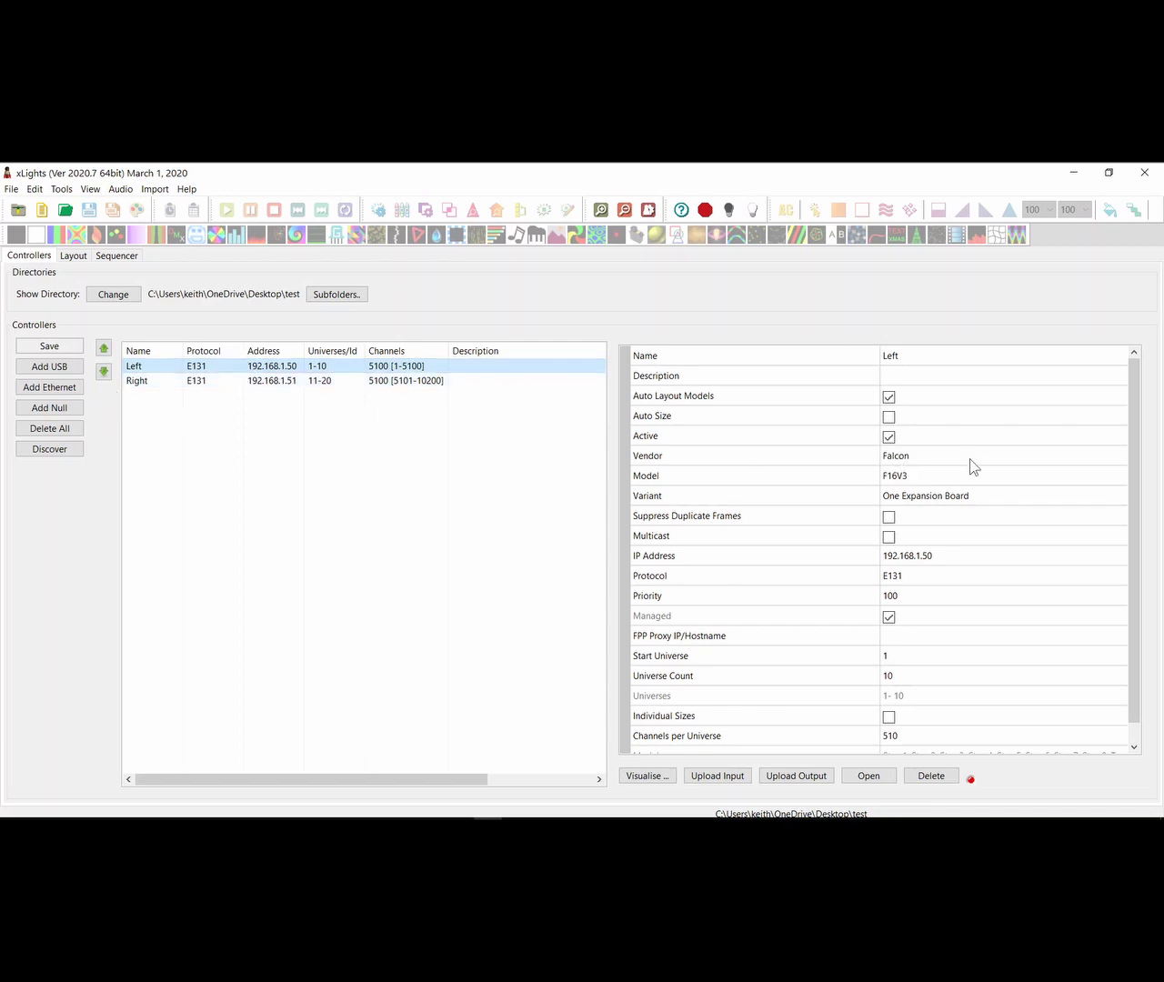
left_click(386, 380)
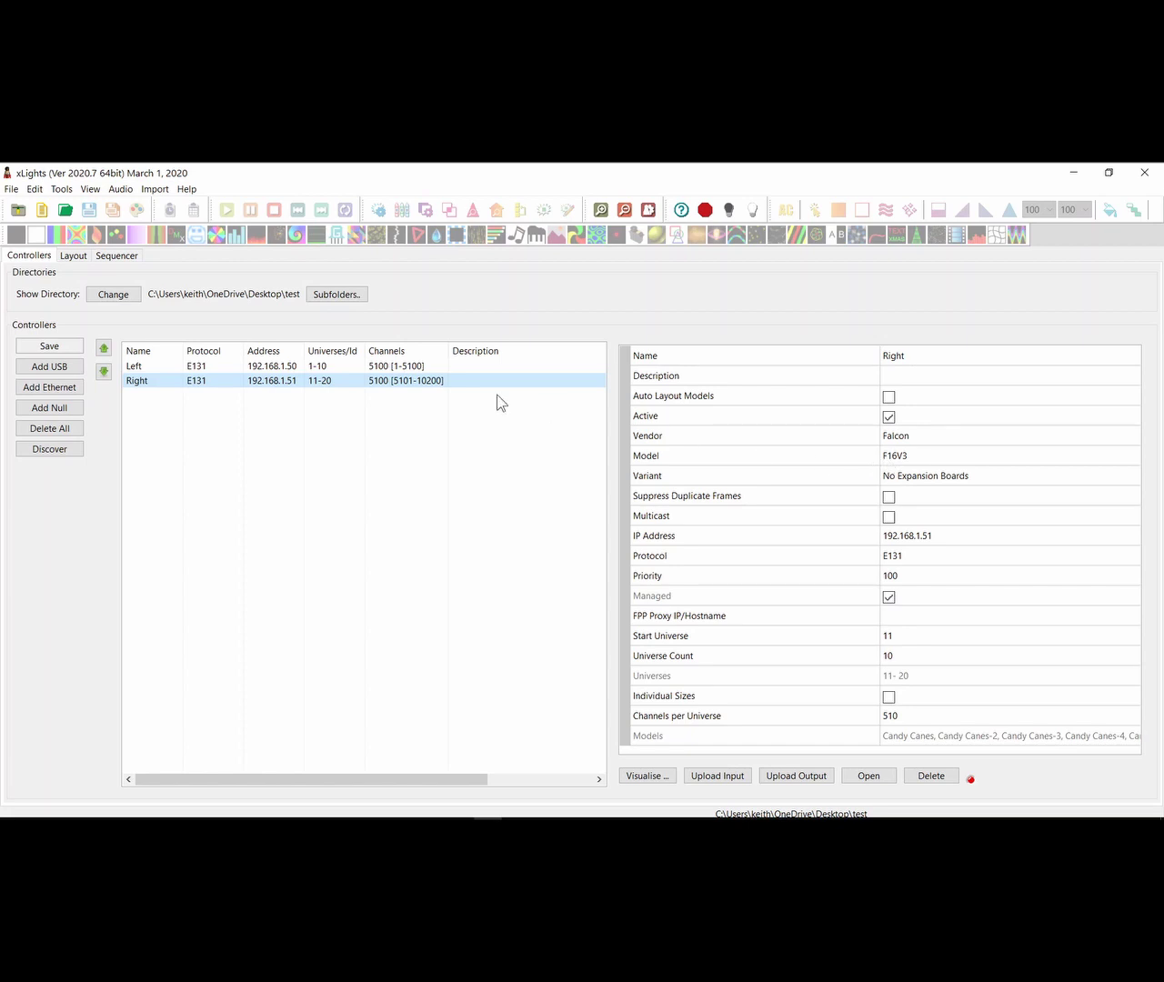
left_click(432, 367)
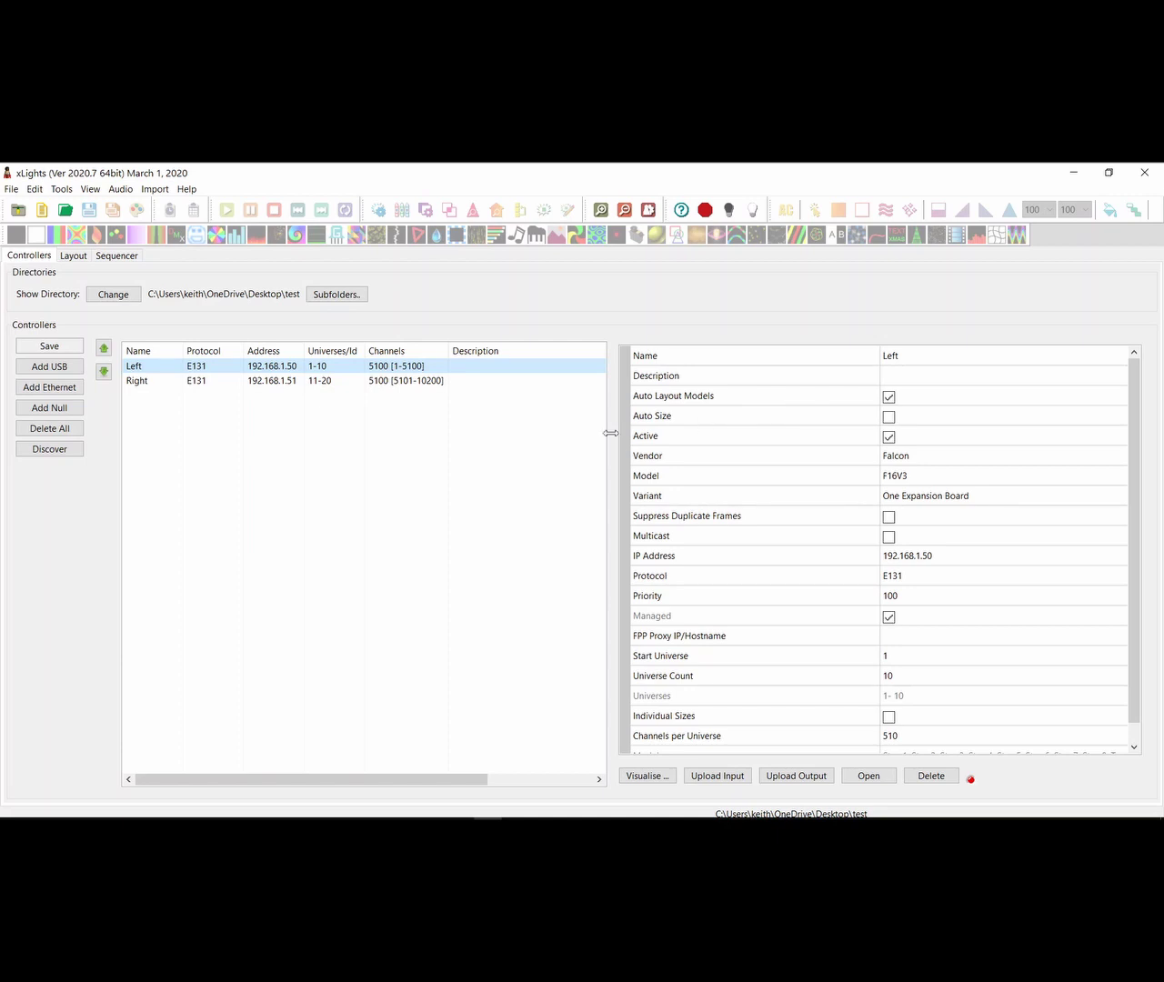
left_click(407, 382)
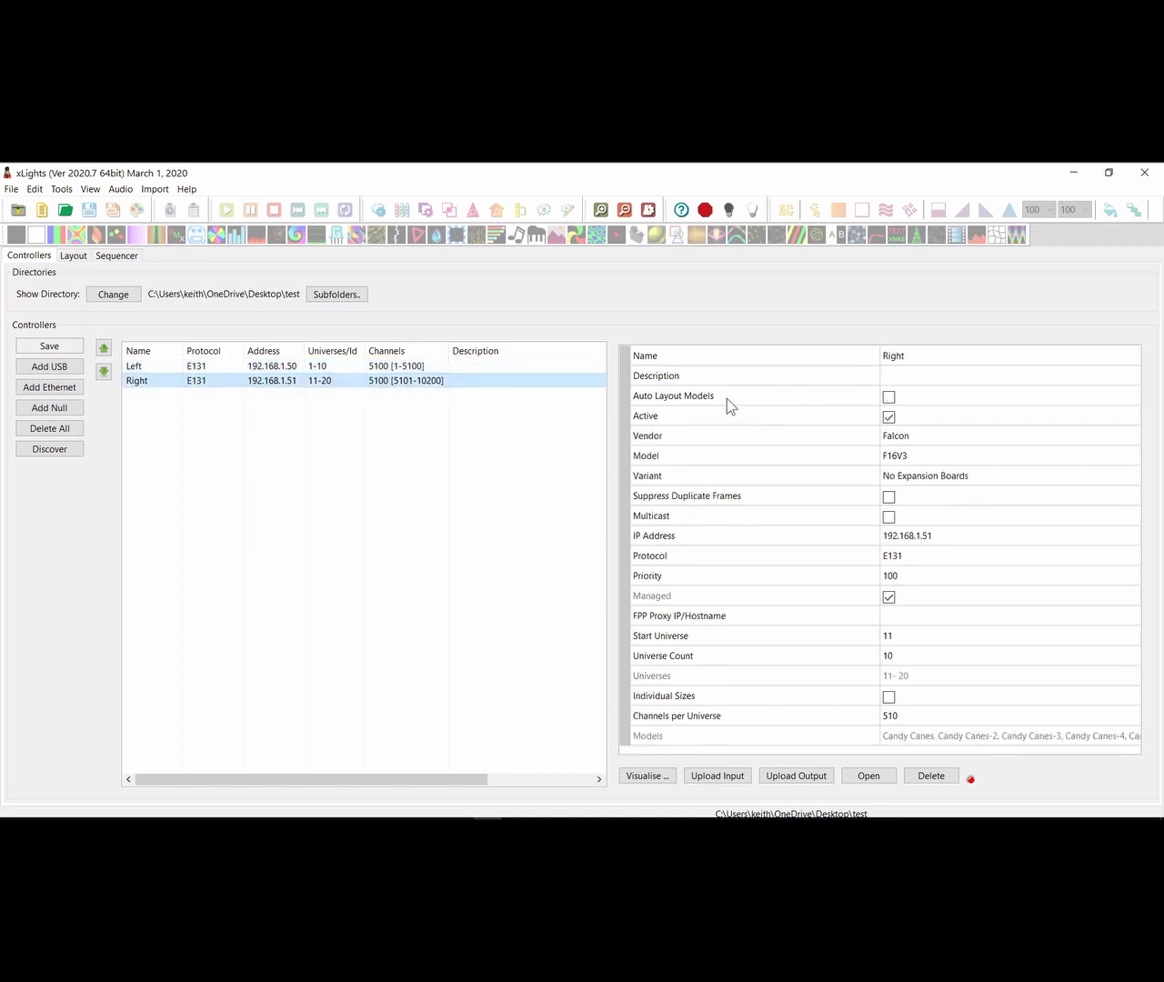
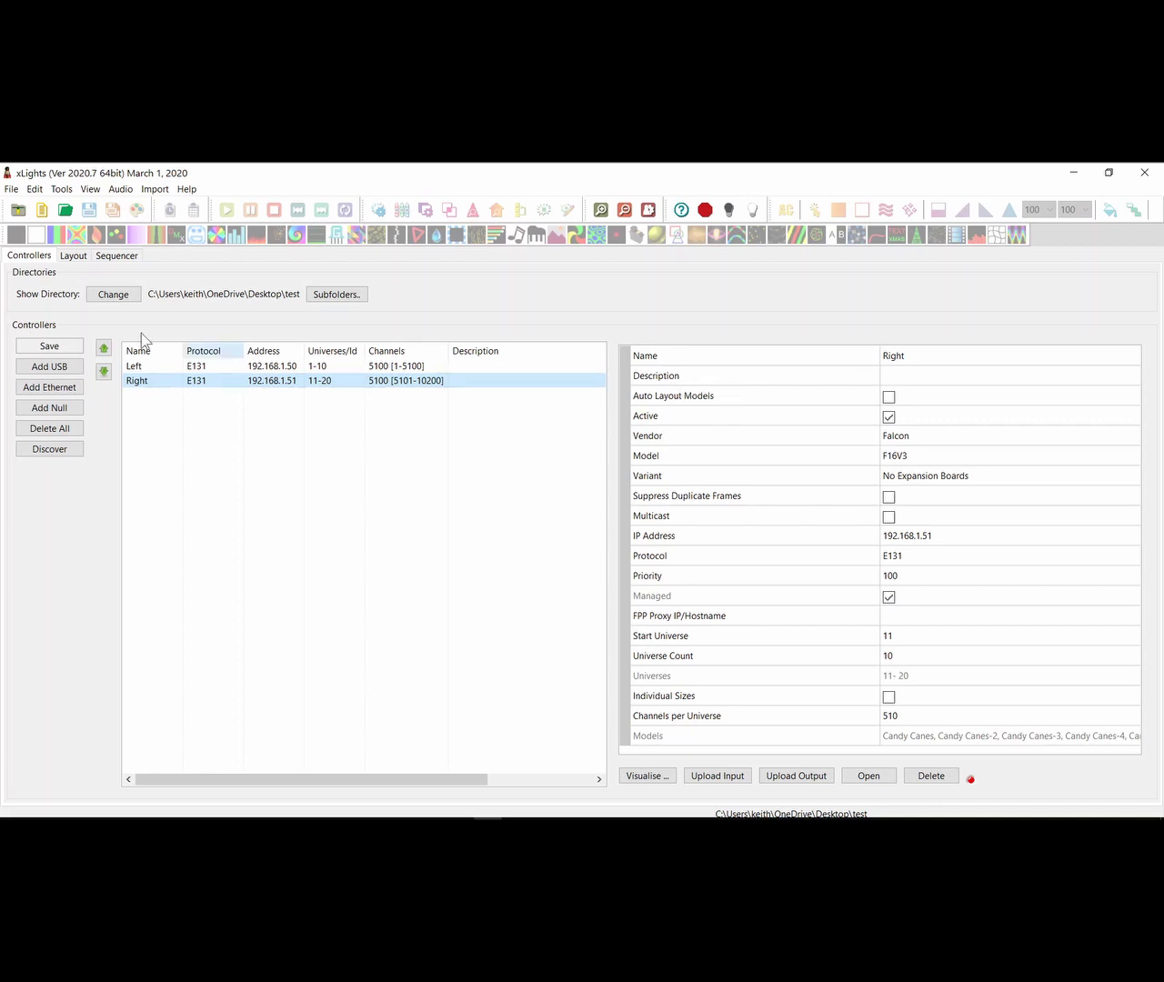
Examine the tree, candy cane and star models in the layout and their start channels
left_click(71, 258)
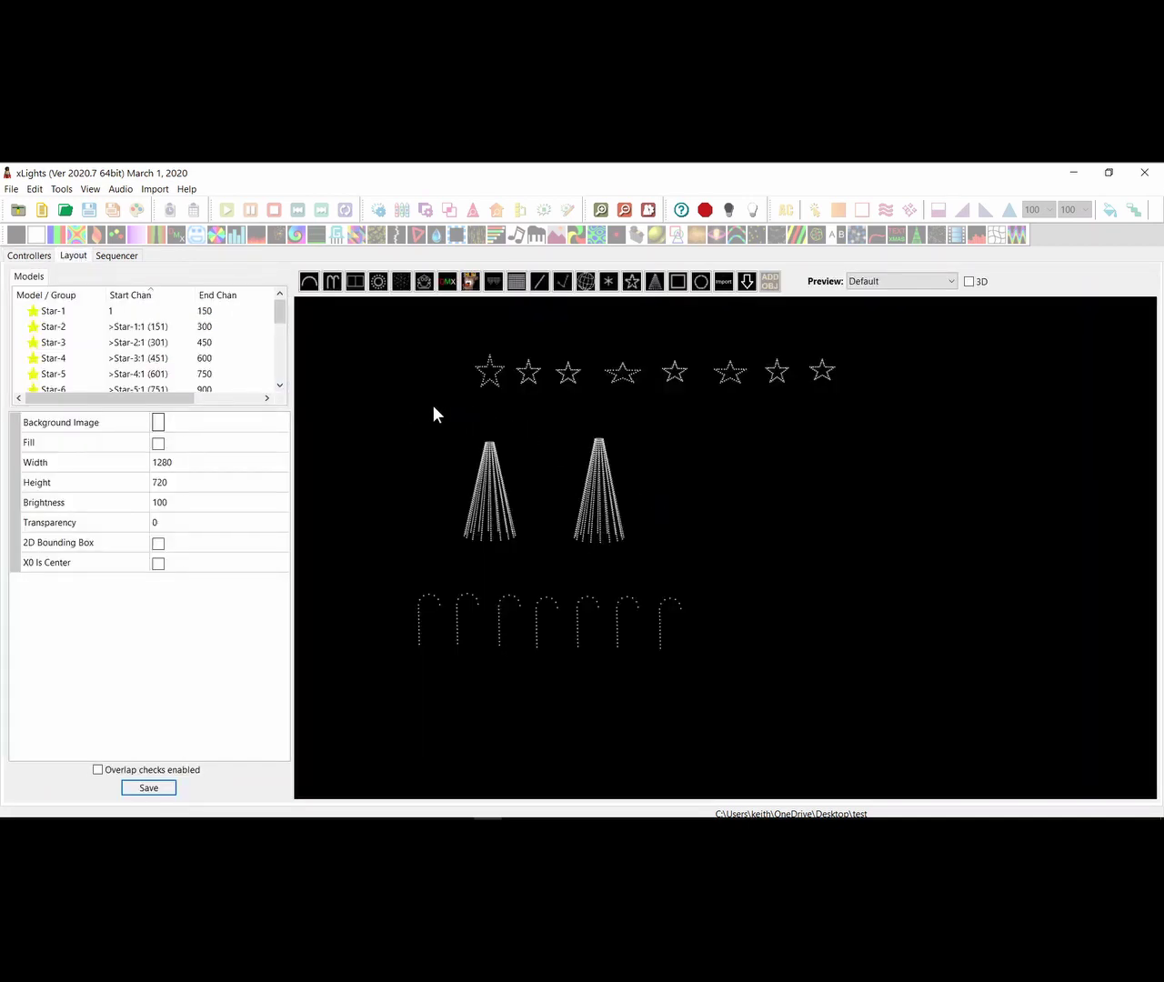
left_click(489, 515)
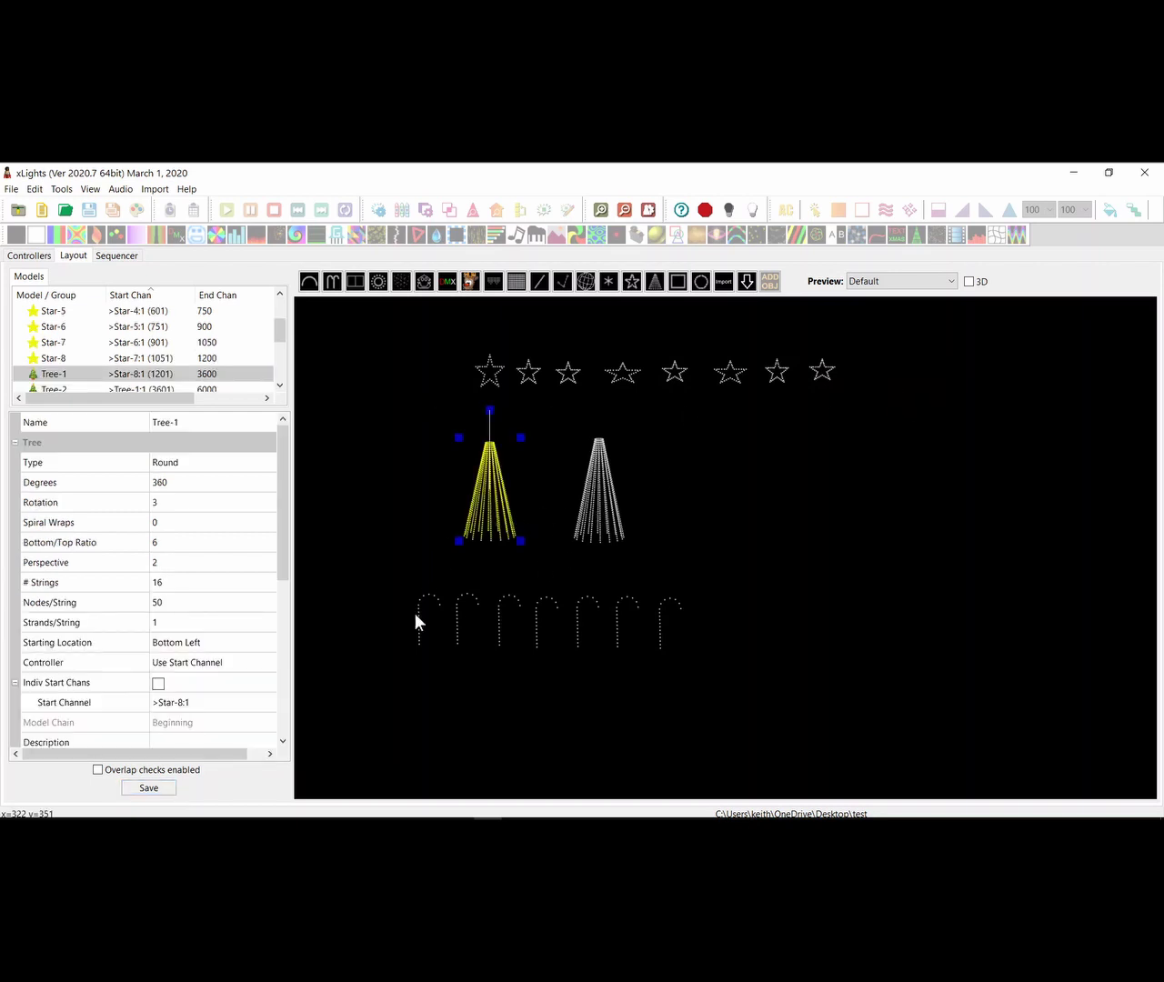
left_click_drag(401, 574, 691, 660)
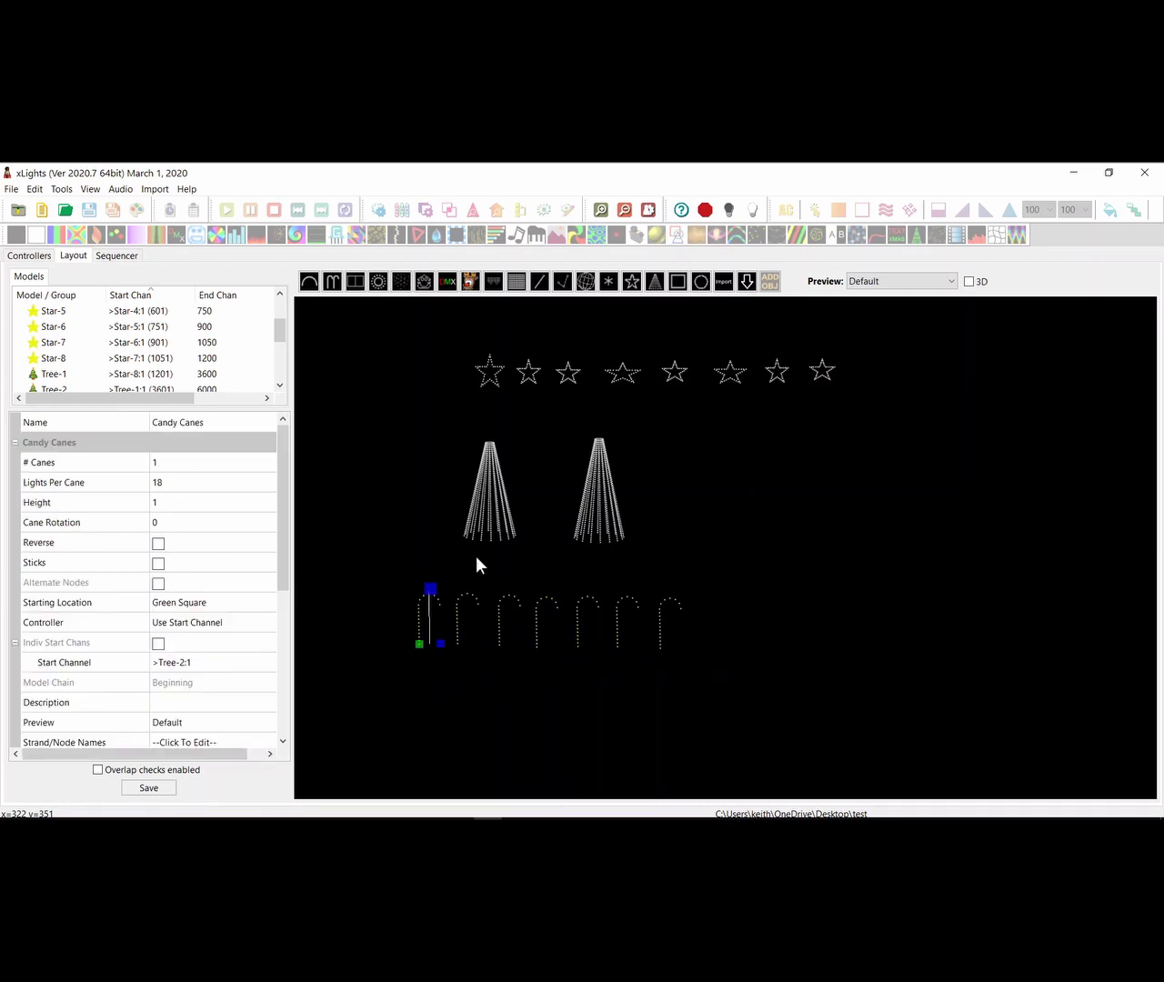
left_click(400, 576)
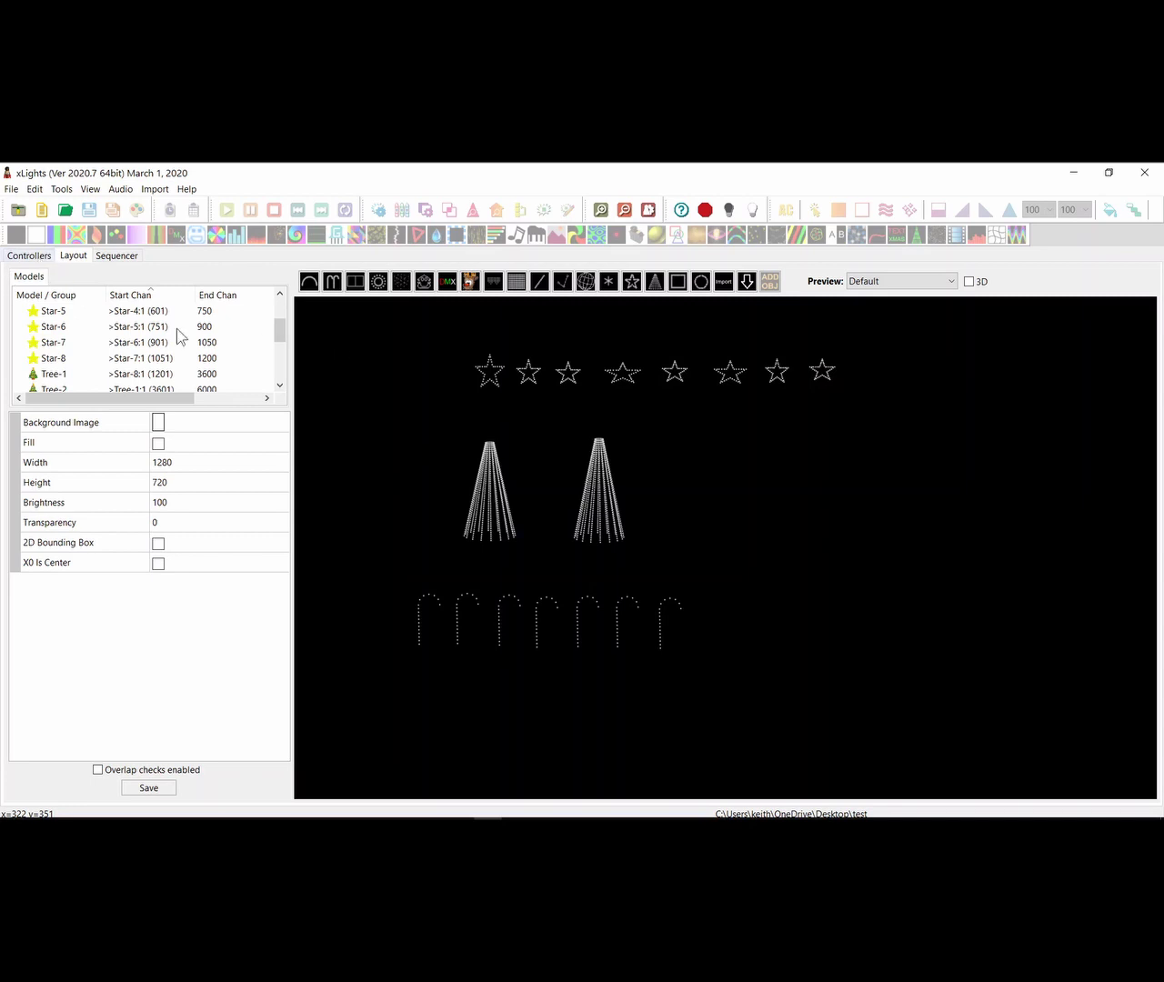
left_click(489, 379)
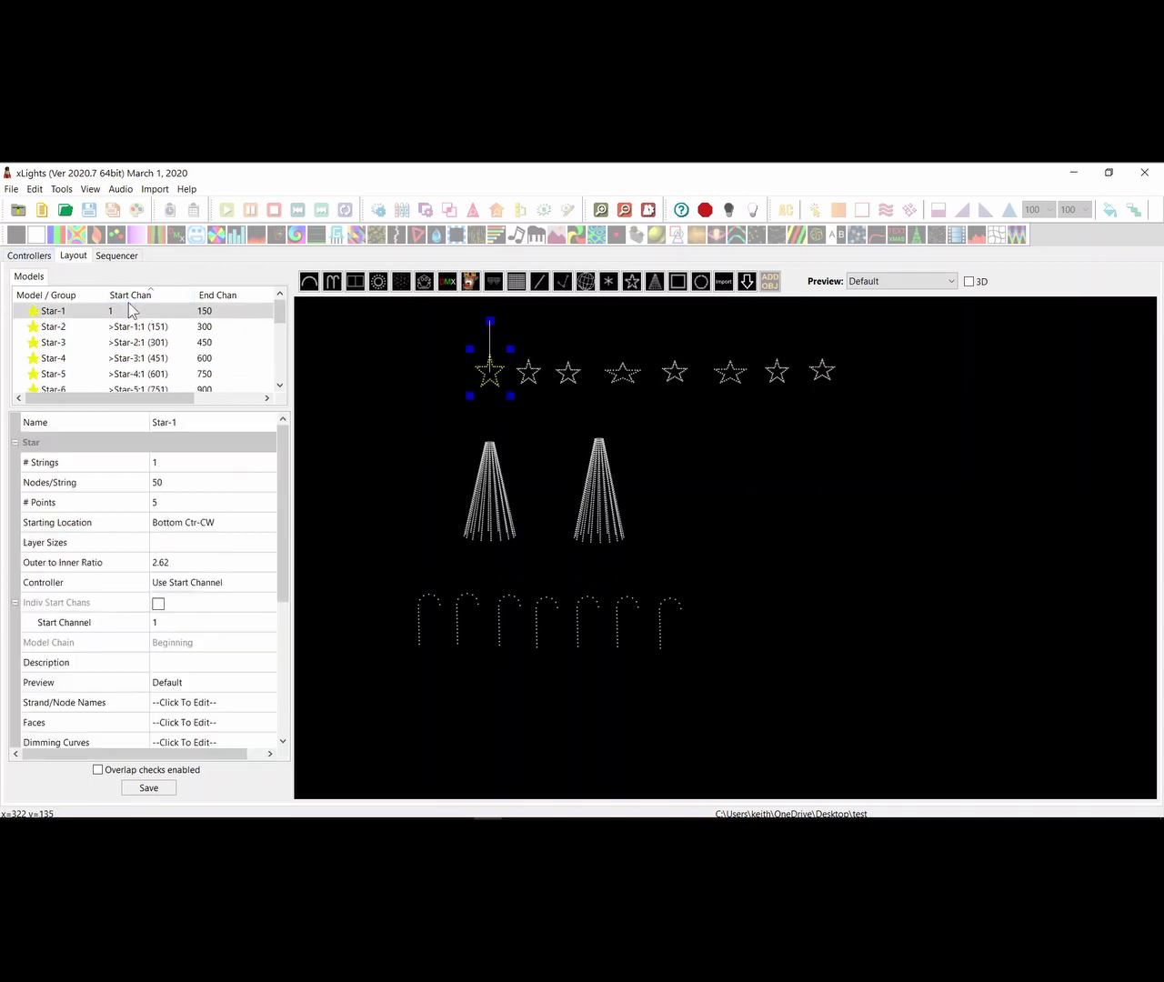
mouse_move(283, 310)
left_mouse_down()
mouse_move(280, 382)
mouse_move(282, 311)
left_mouse_up()
Select the Left controller in the controller list
left_click(30, 256)
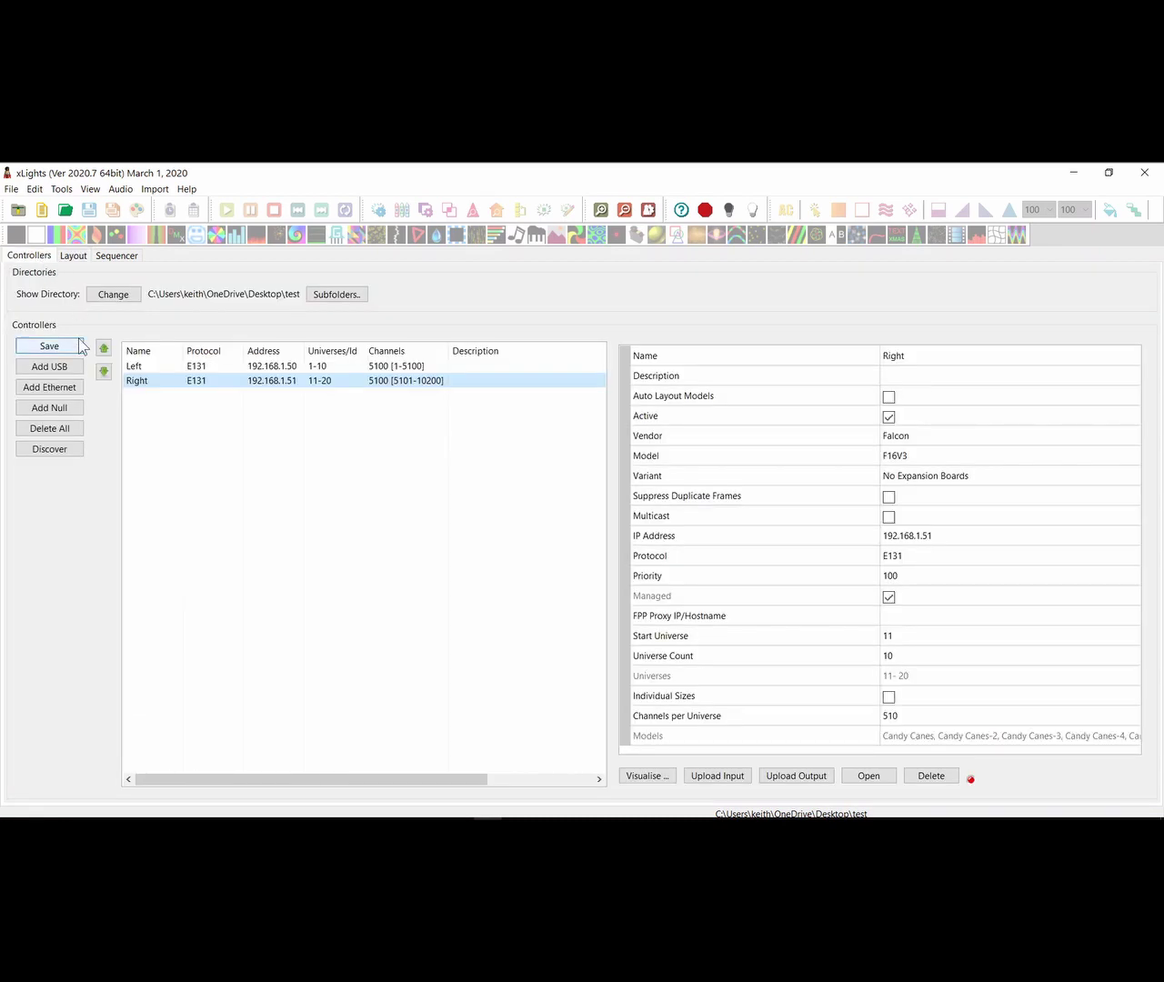
left_click(76, 258)
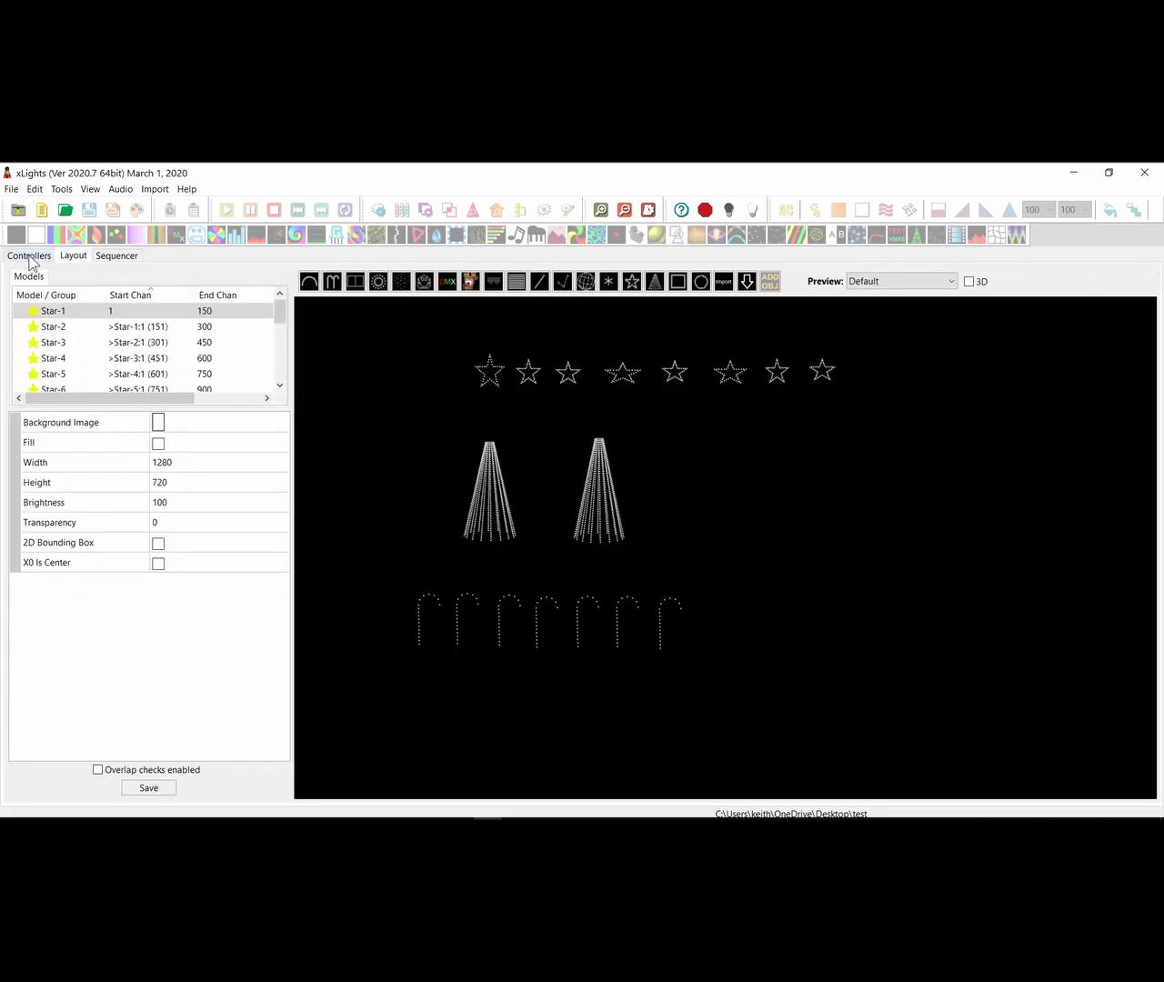
left_click(33, 257)
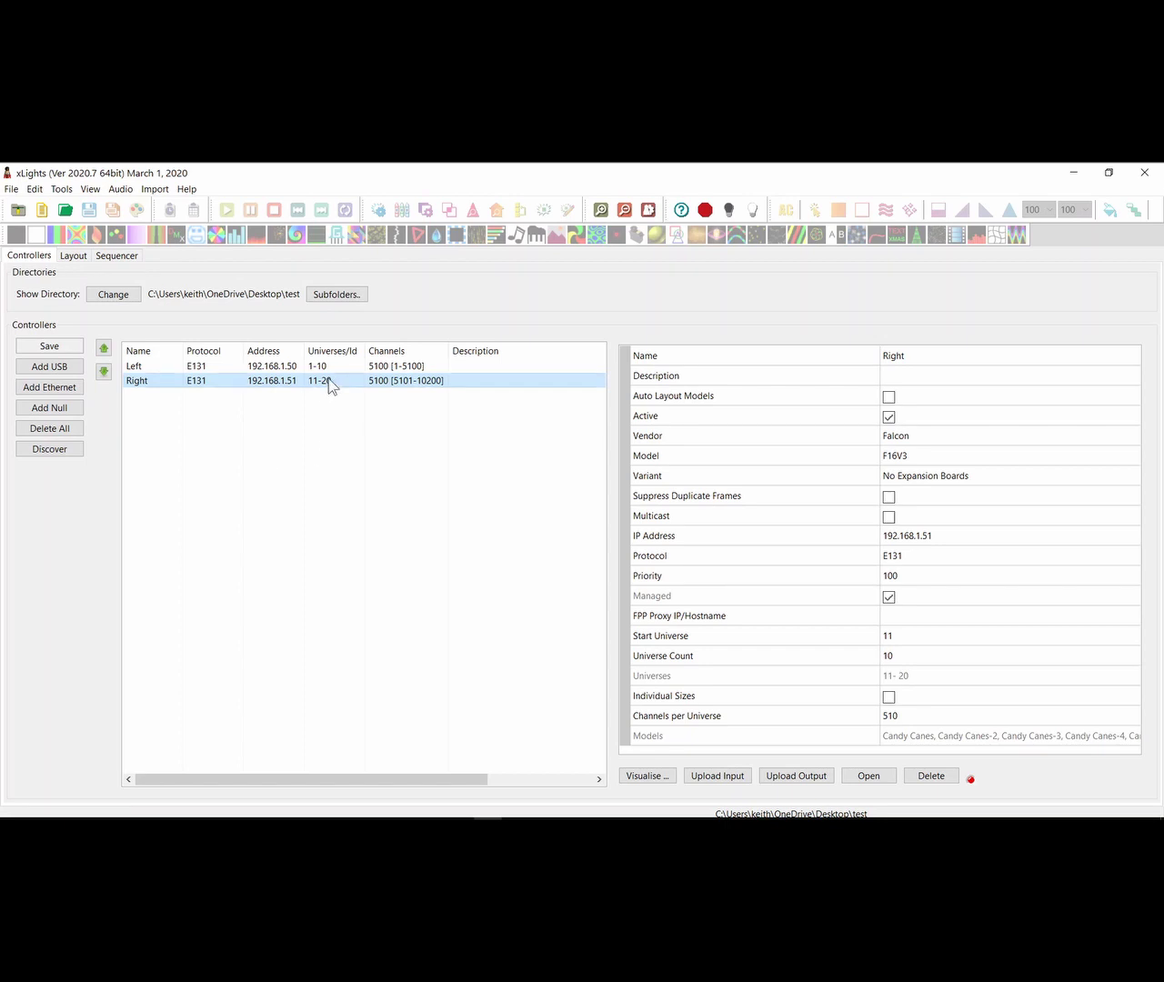
left_click(331, 367)
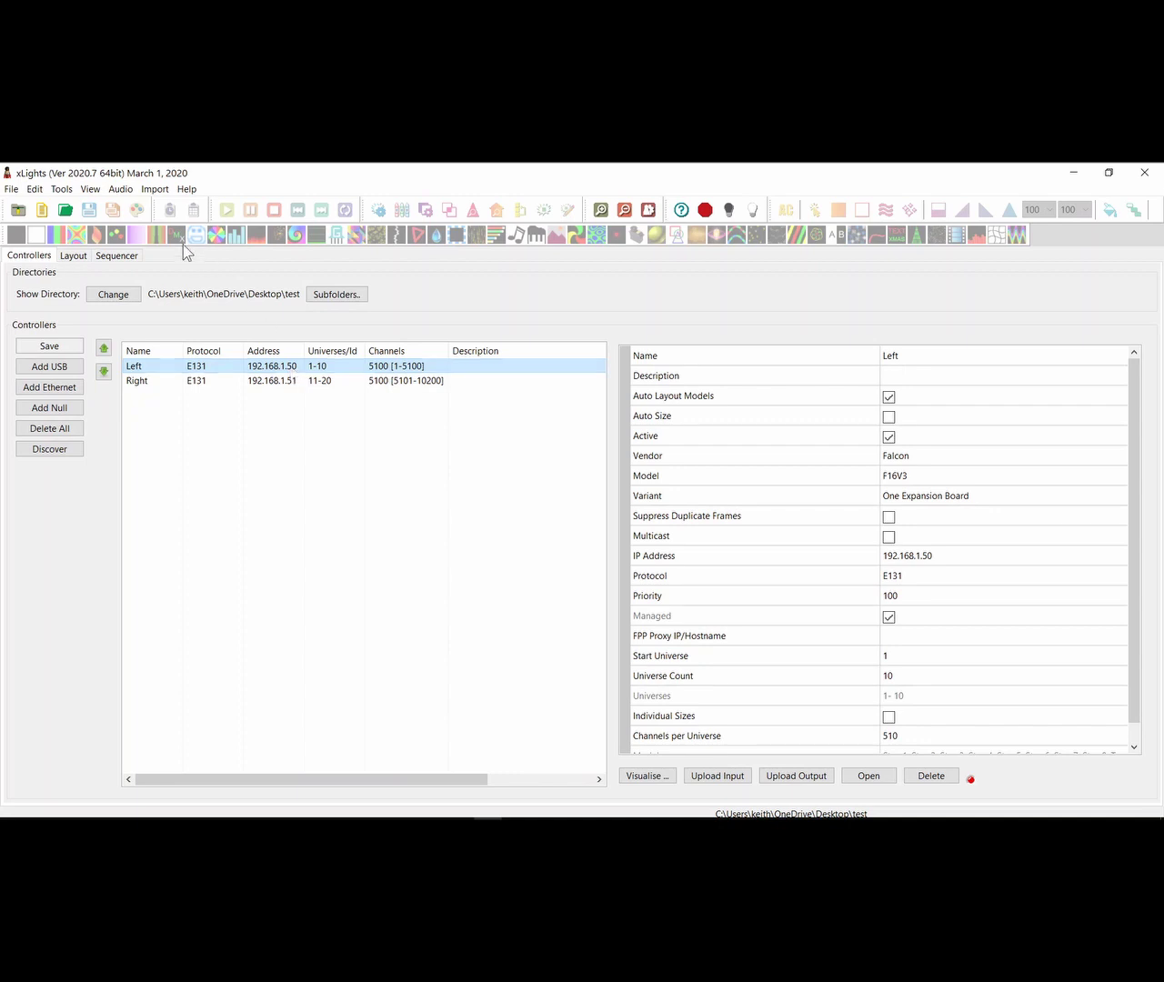
Examine the controller connection and string properties of Tree-1, Star-2 and Candy Canes-3 in the layout
left_click(81, 258)
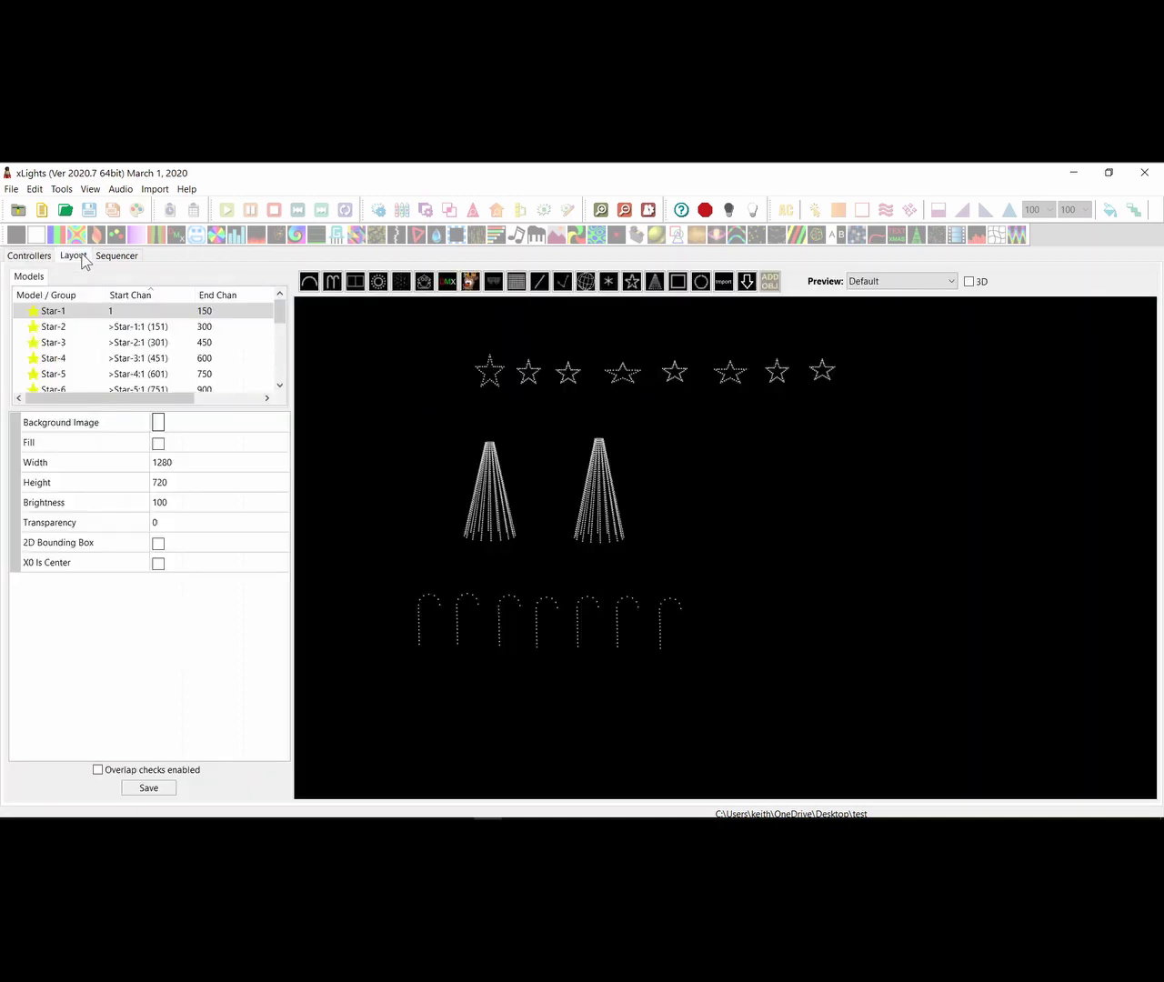
left_click(493, 513)
left_click(281, 672)
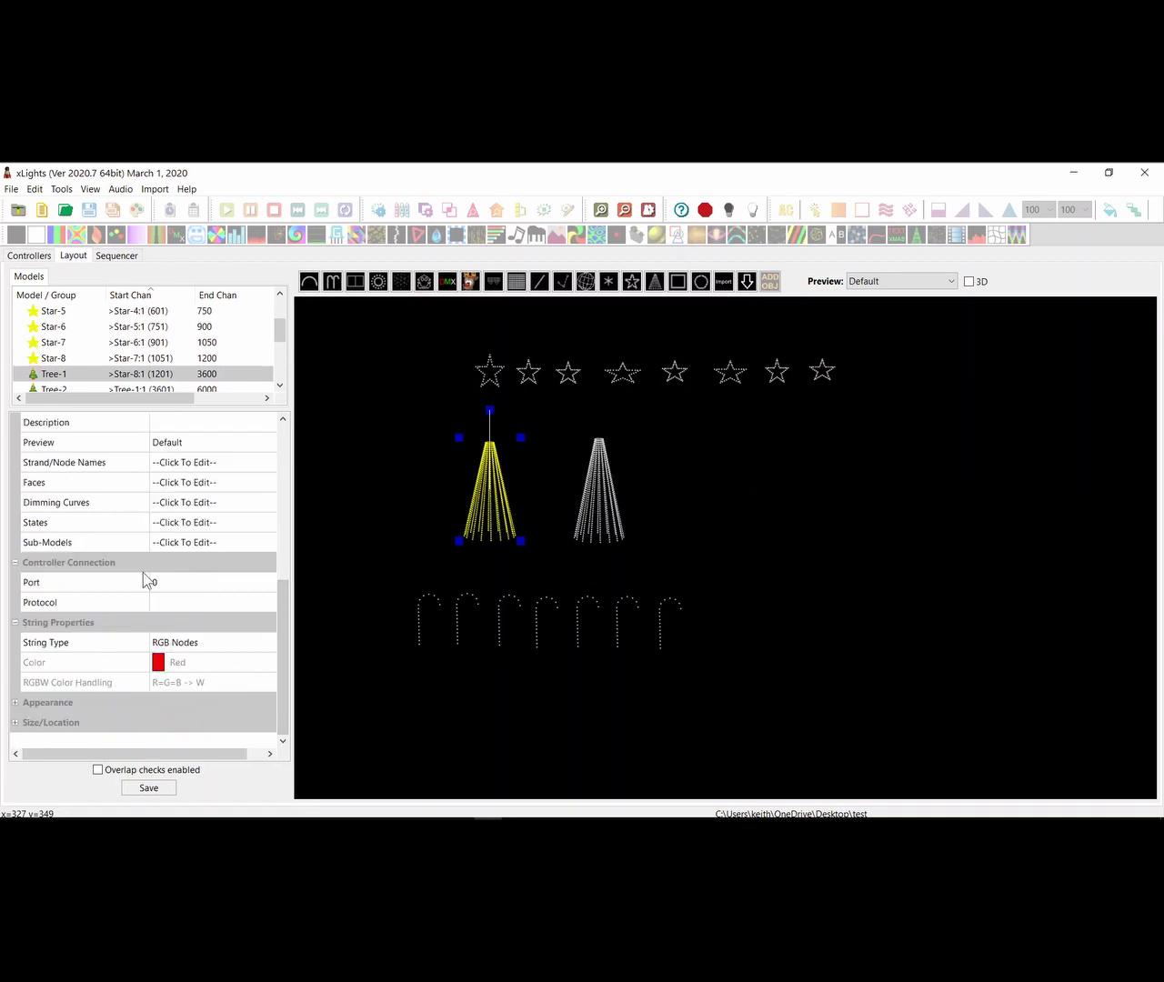
left_click(534, 380)
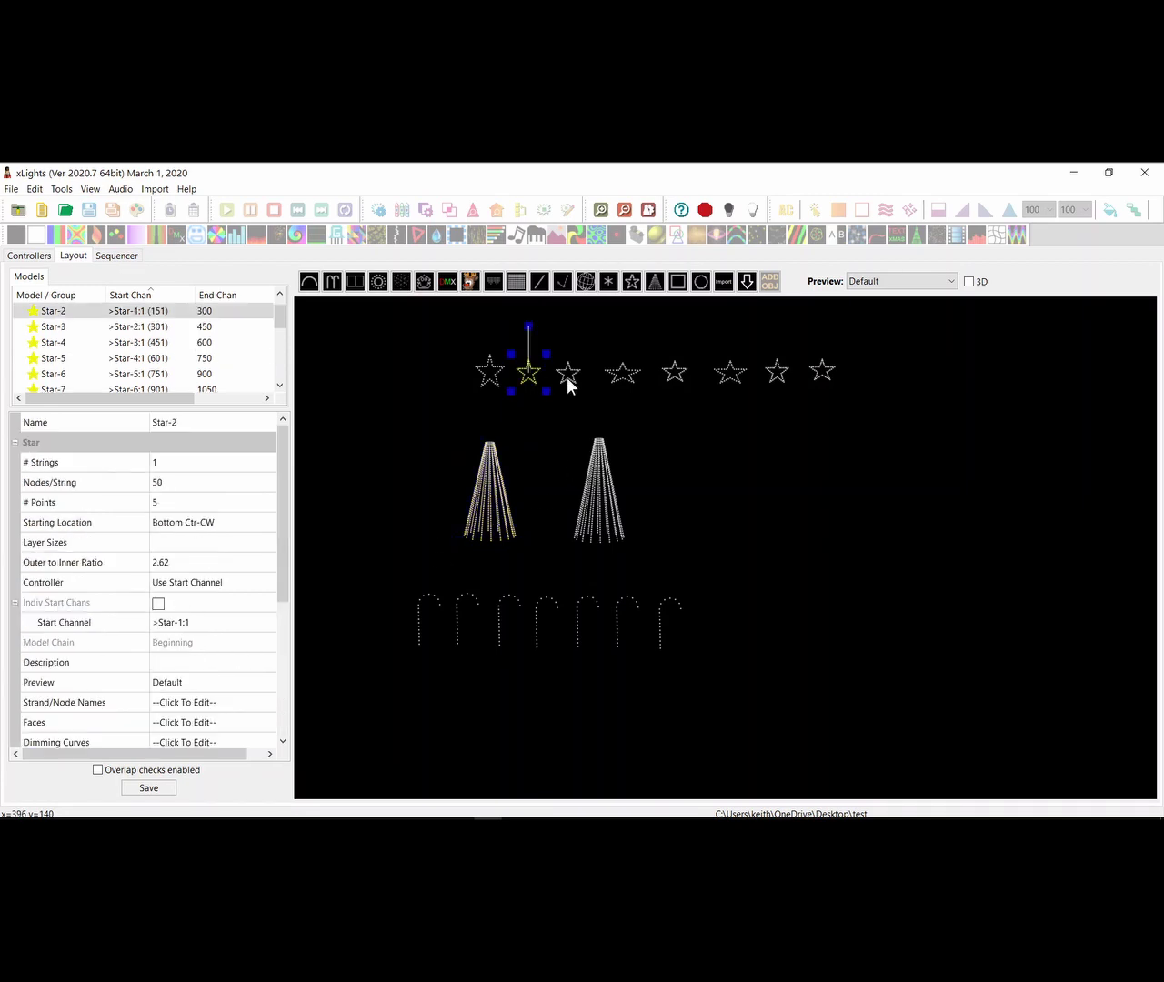
left_click(282, 668)
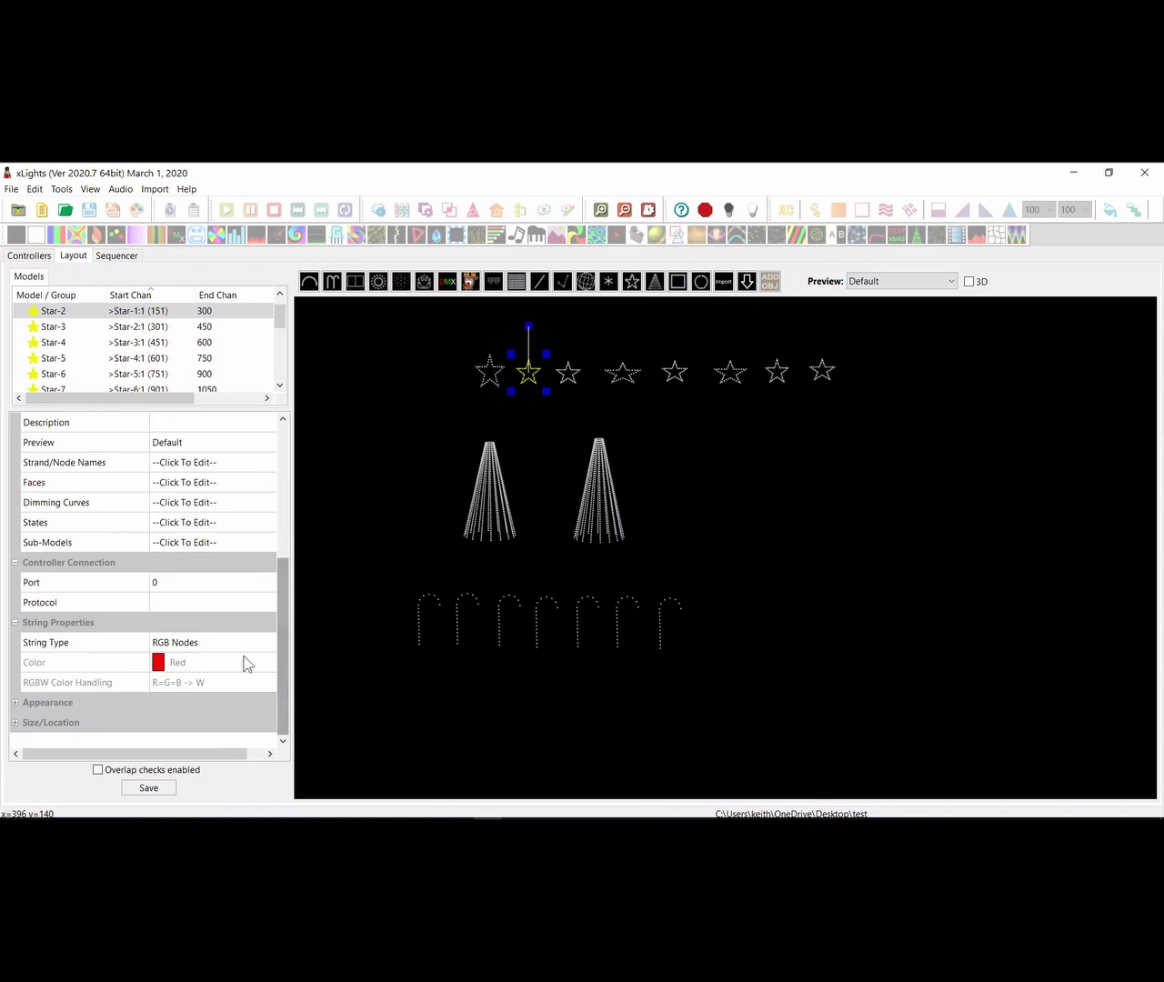
left_click(501, 633)
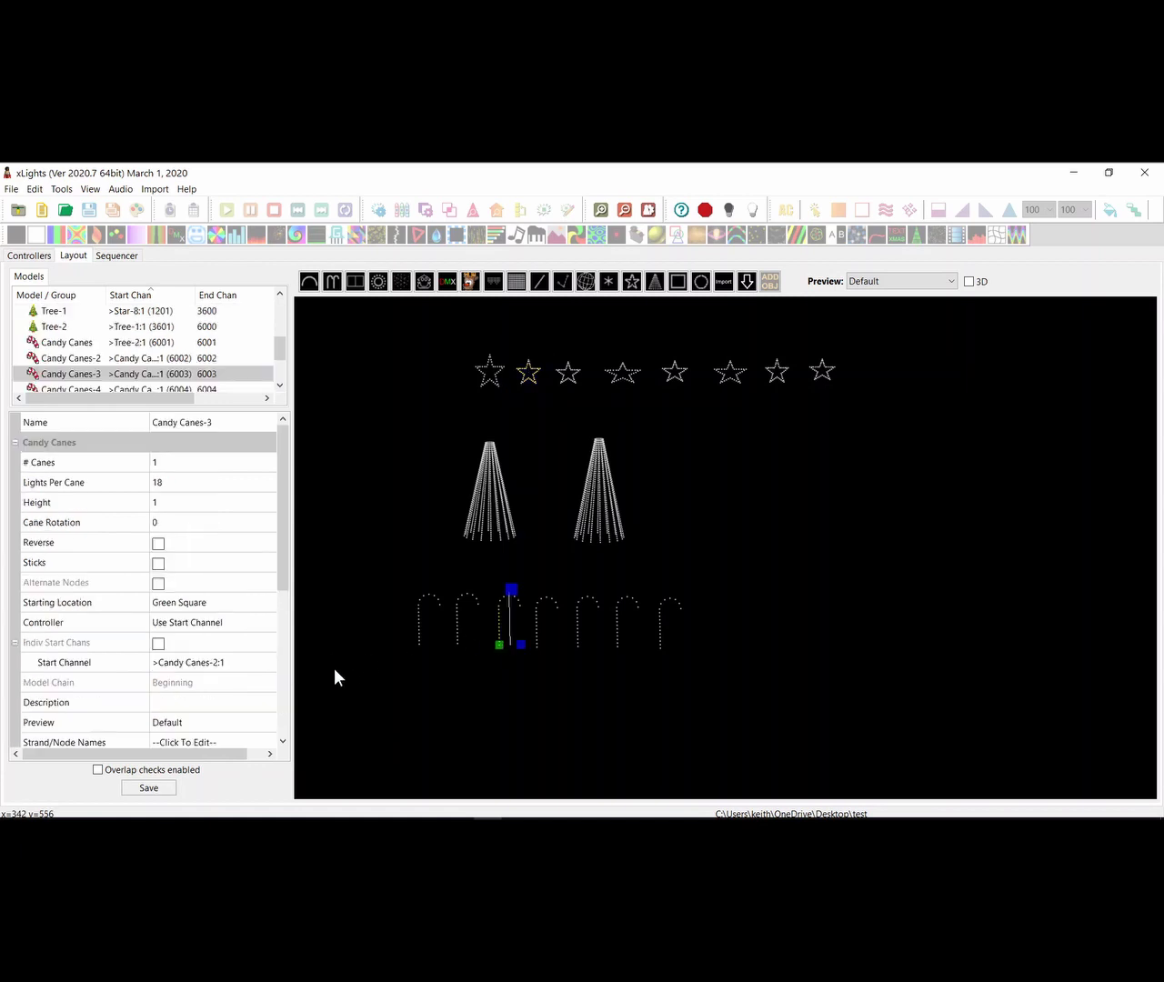
left_click(285, 693)
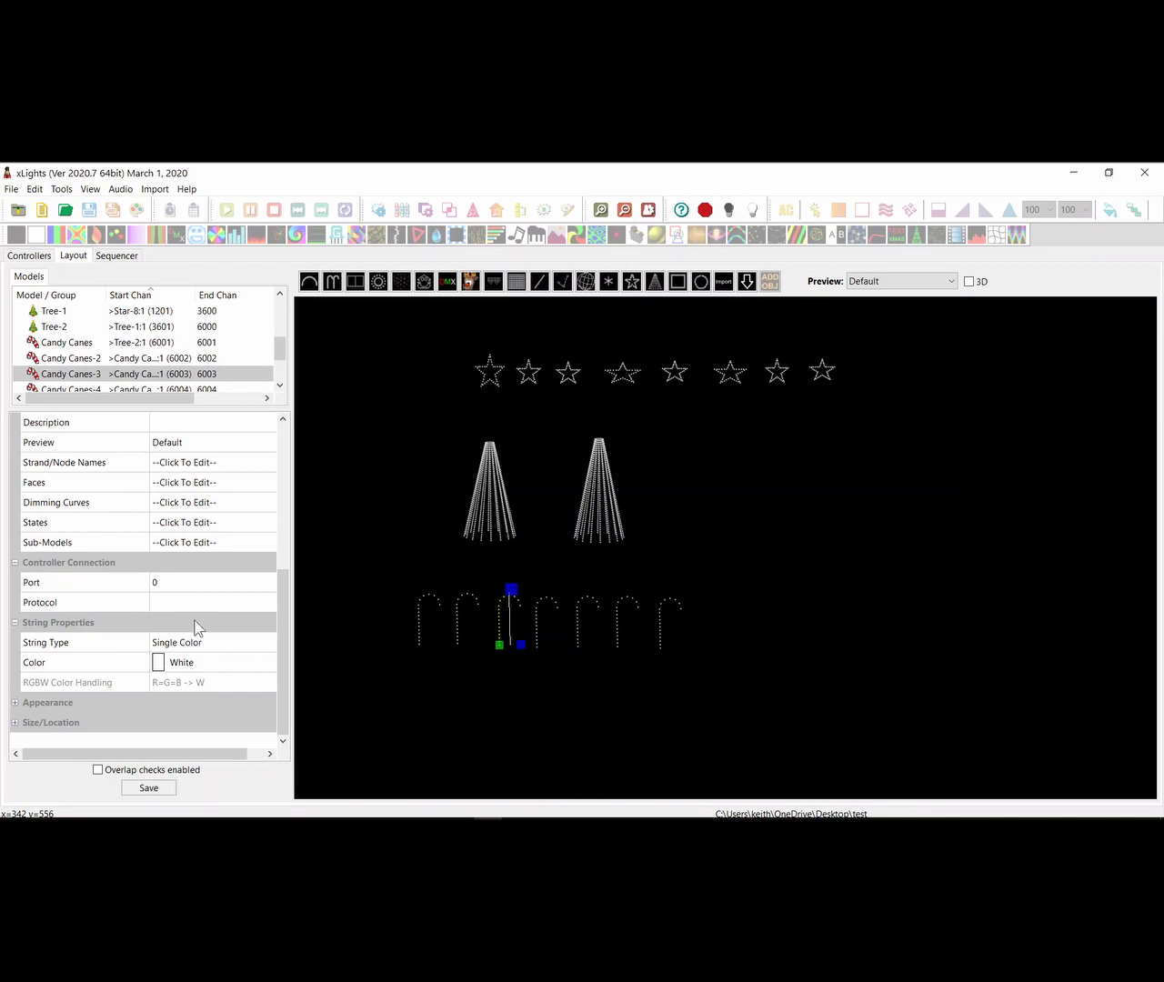
left_click(285, 480)
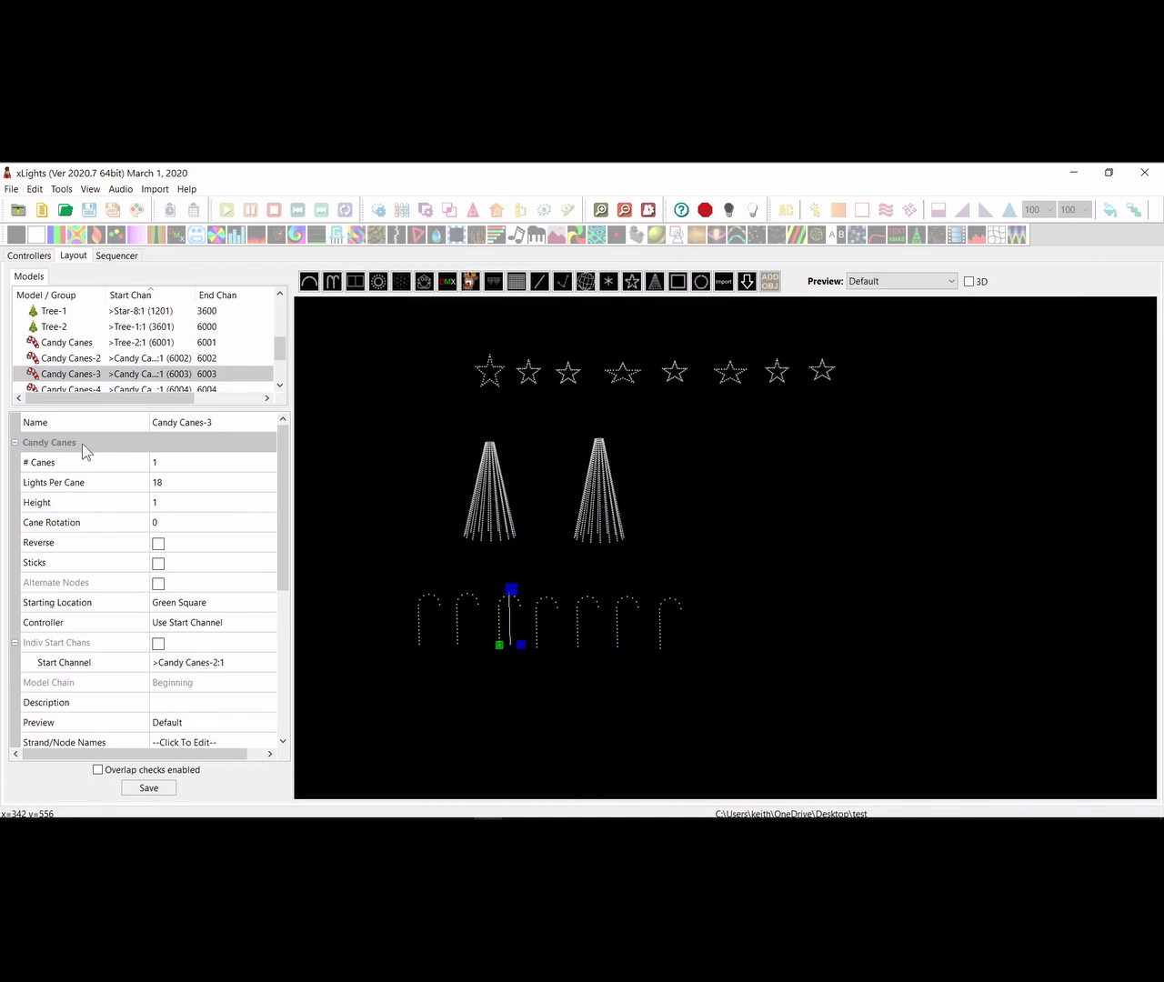
Open the Left controller's port visualisation in an enlarged window and inspect the unassigned models' details
left_click(33, 256)
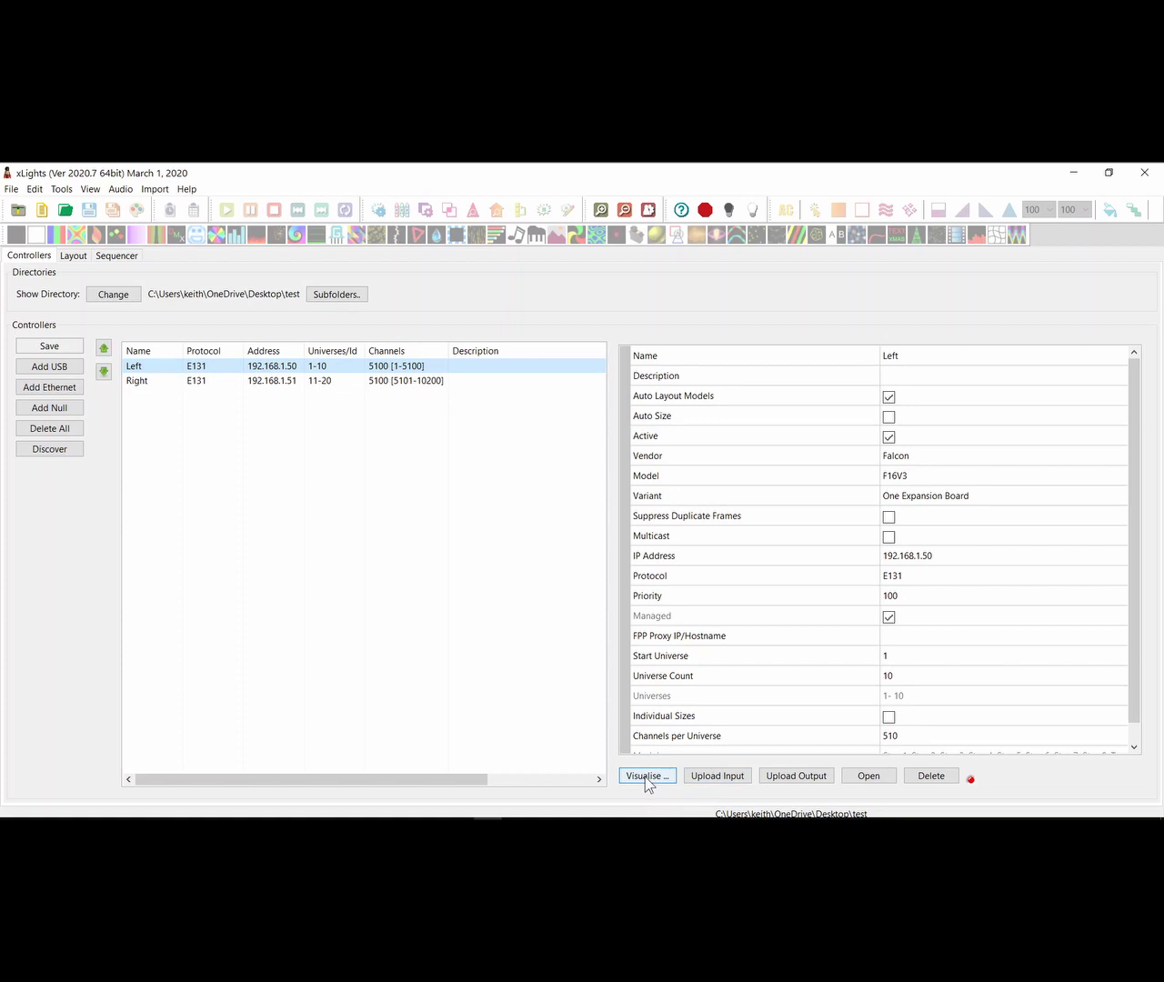
left_click(646, 776)
left_click_drag(771, 707, 1005, 782)
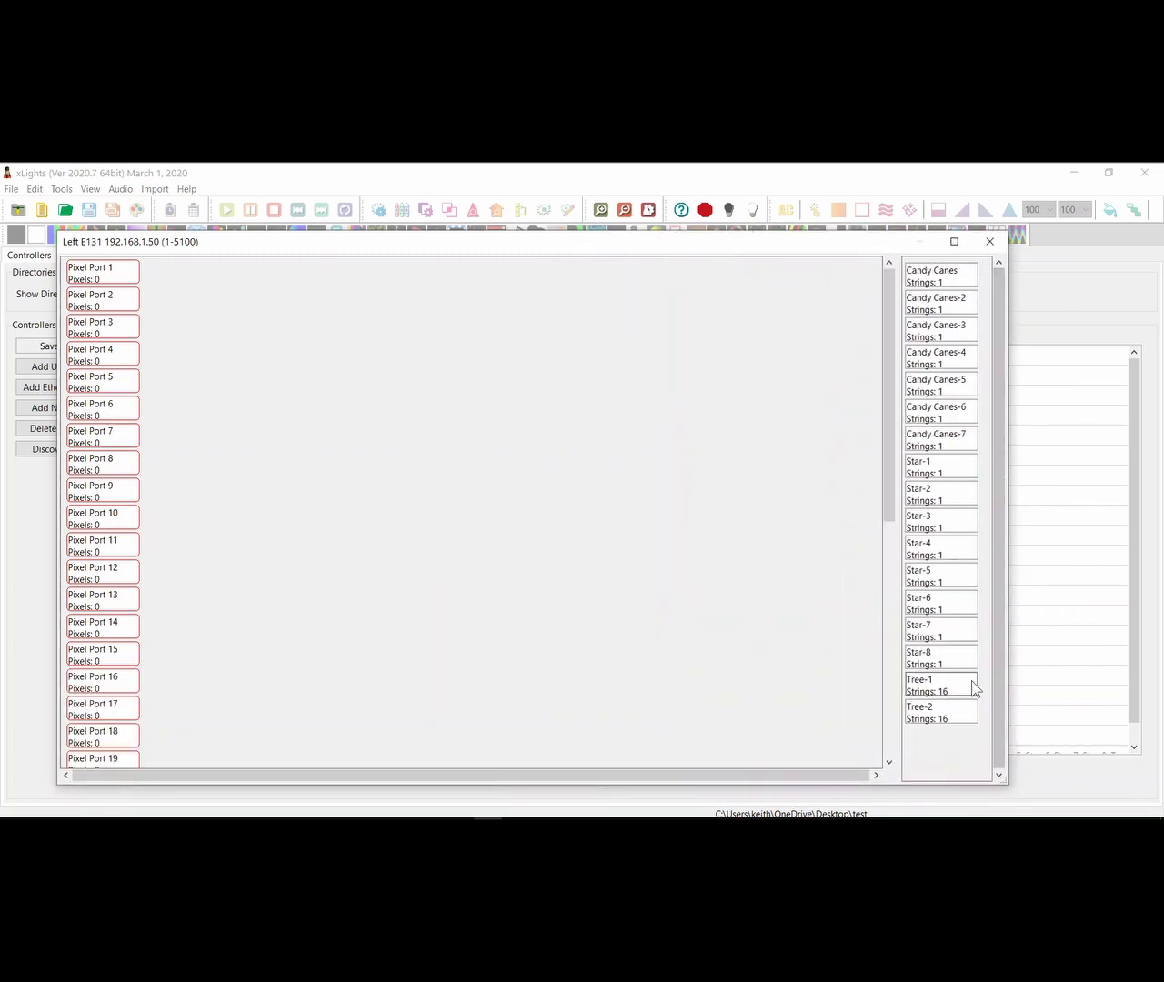
mouse_move(936, 337)
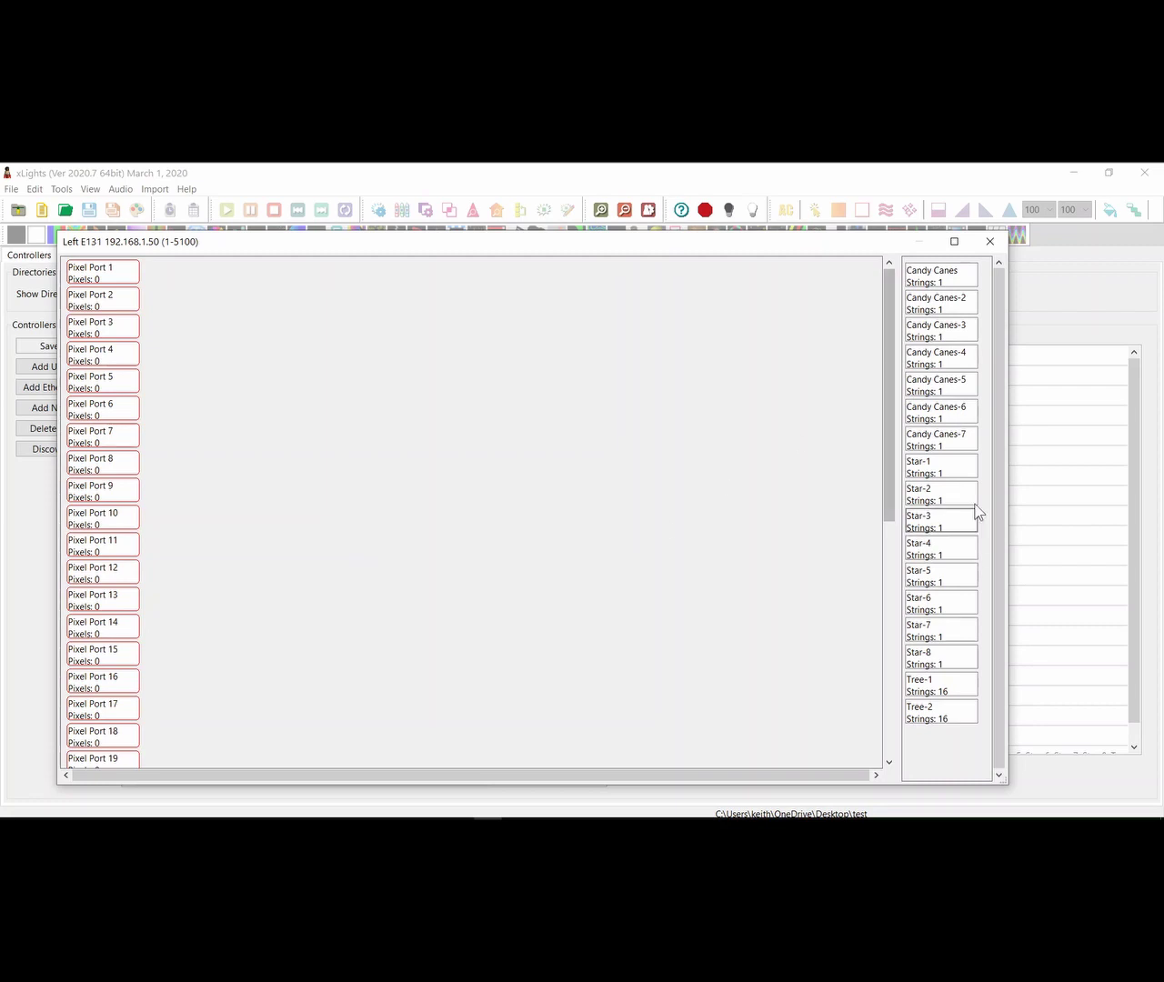
mouse_move(952, 434)
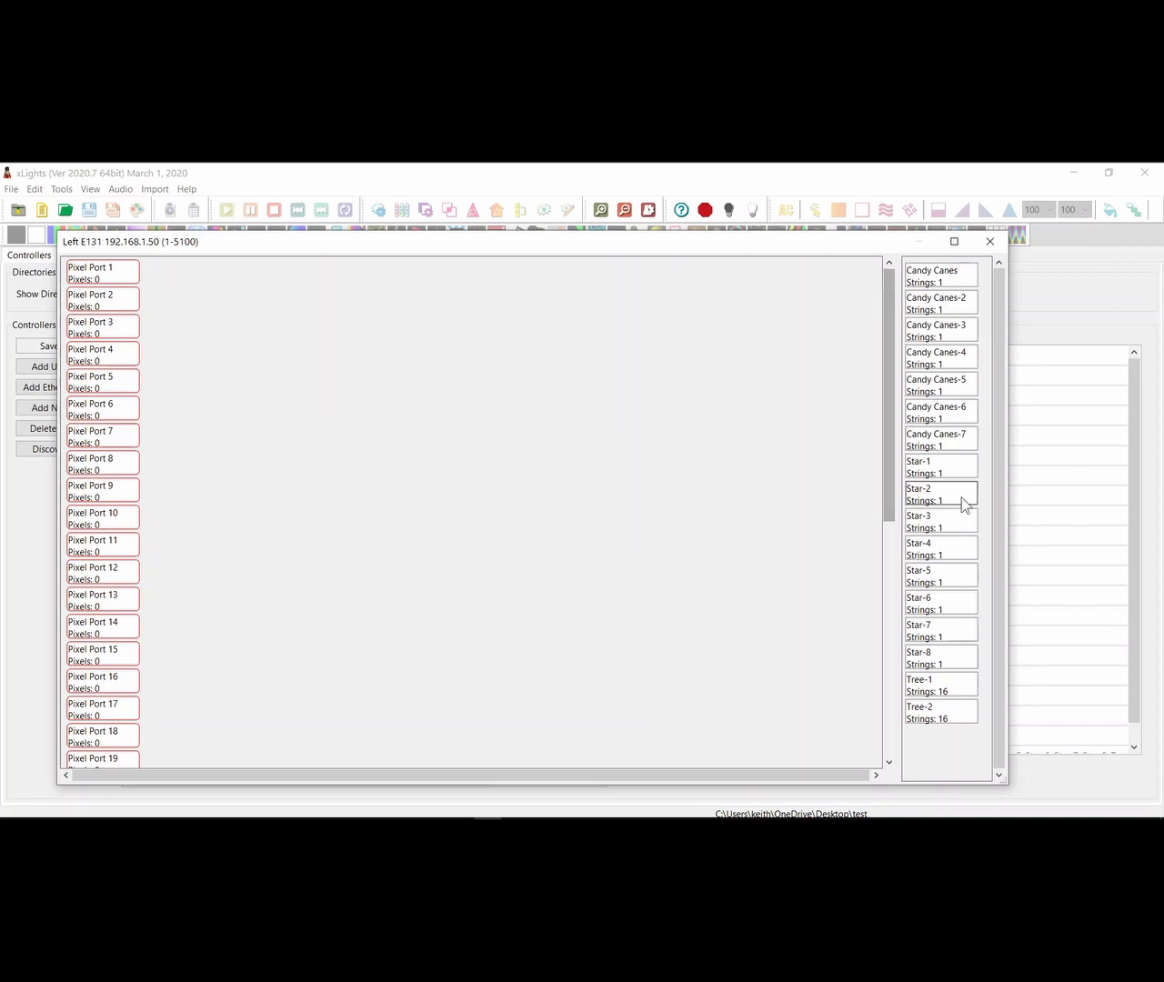
mouse_move(946, 532)
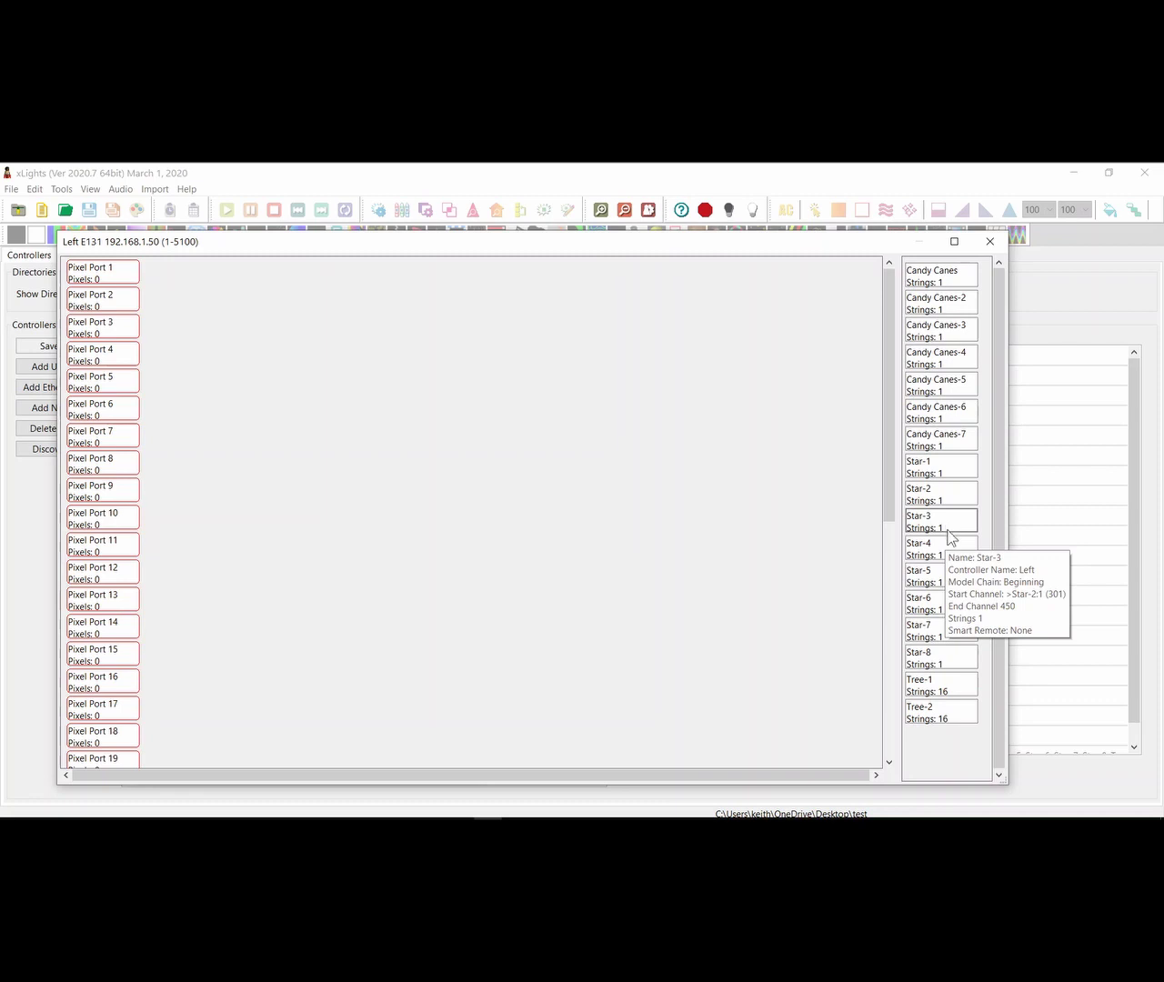
mouse_move(941, 619)
left_mouse_down()
mouse_move(937, 693)
mouse_move(920, 628)
left_mouse_up()
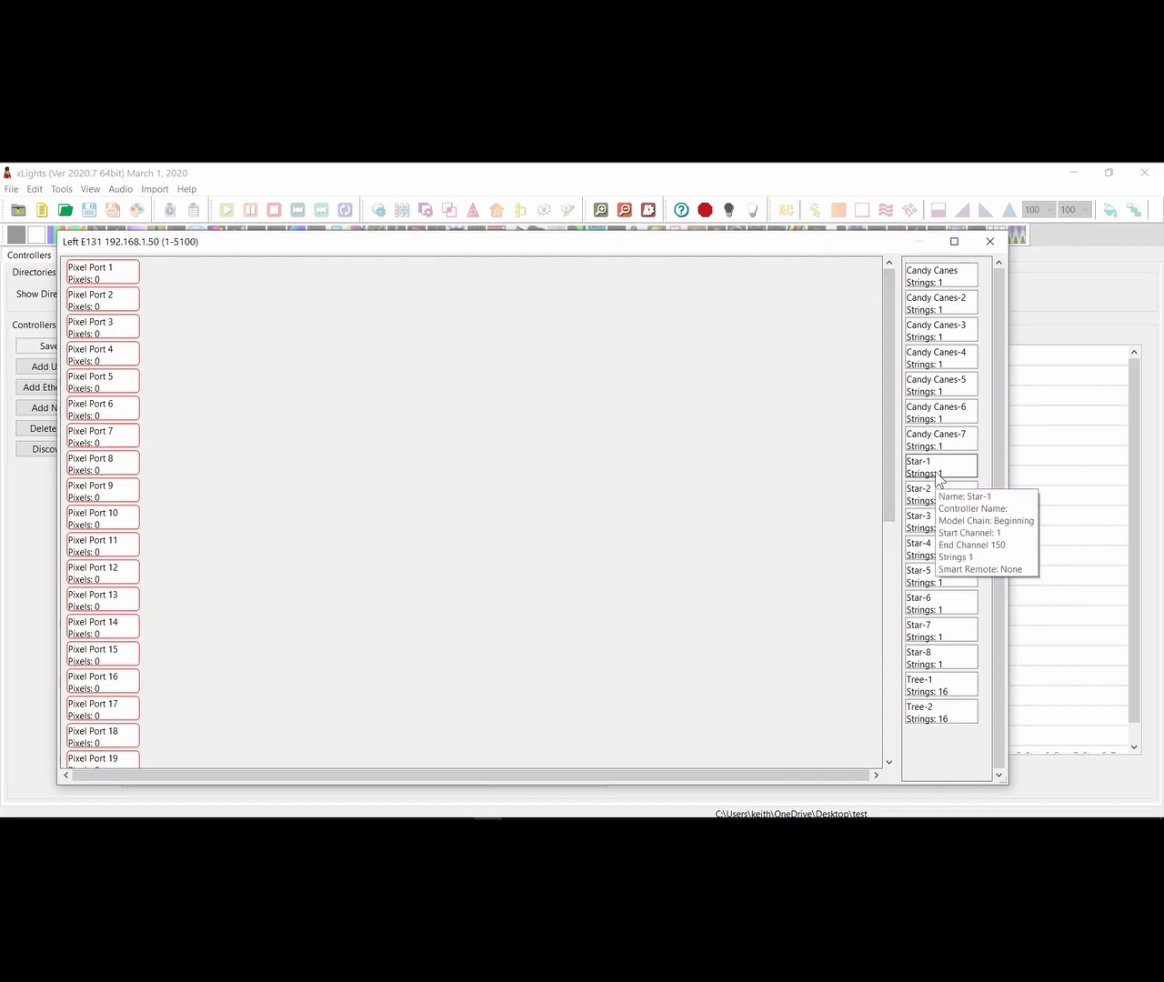
Assign Star-1 and Star-2 to Pixel Port 1, and Star-3 followed by Star-4 to Pixel Port 2
left_click_drag(937, 468, 177, 281)
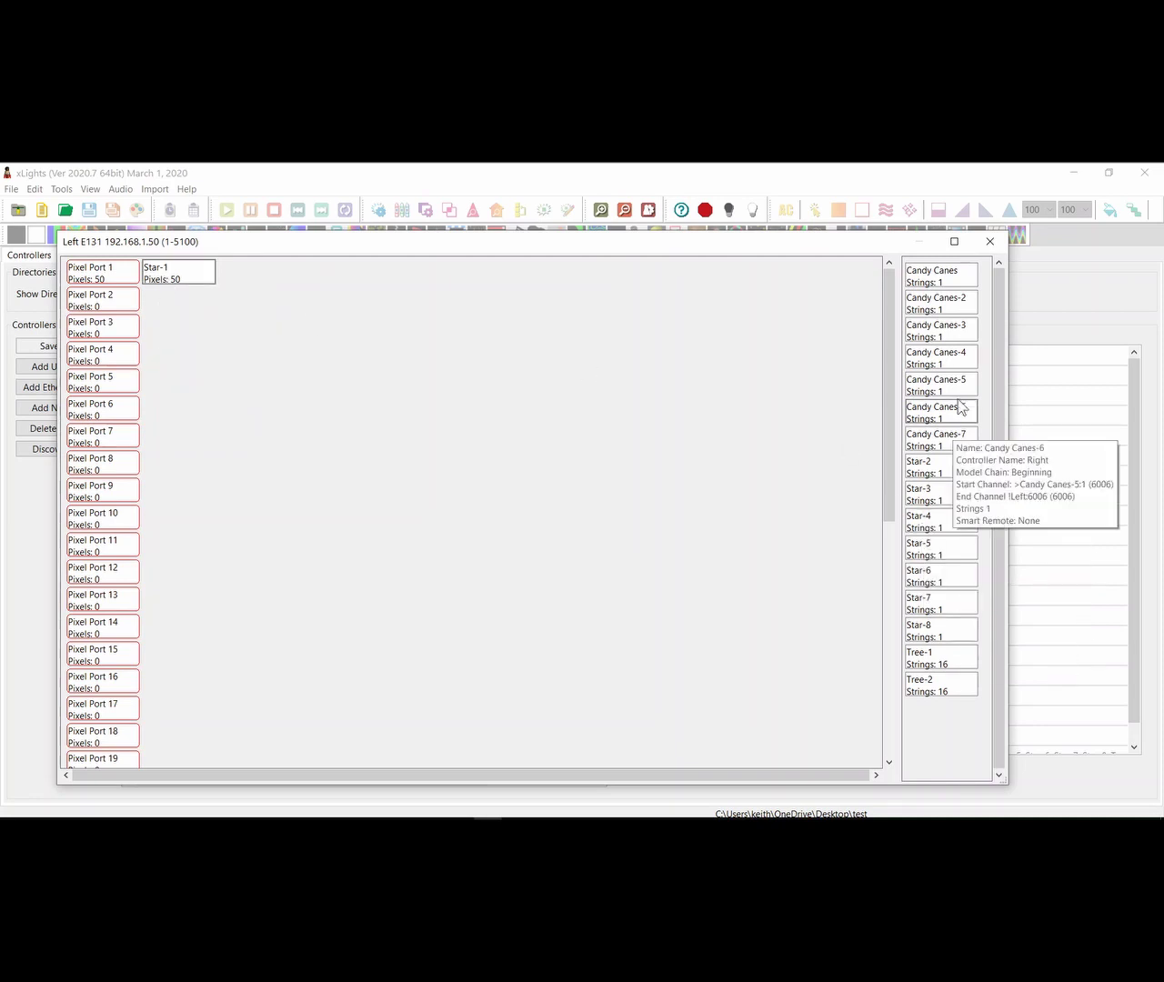
left_click_drag(946, 469, 273, 273)
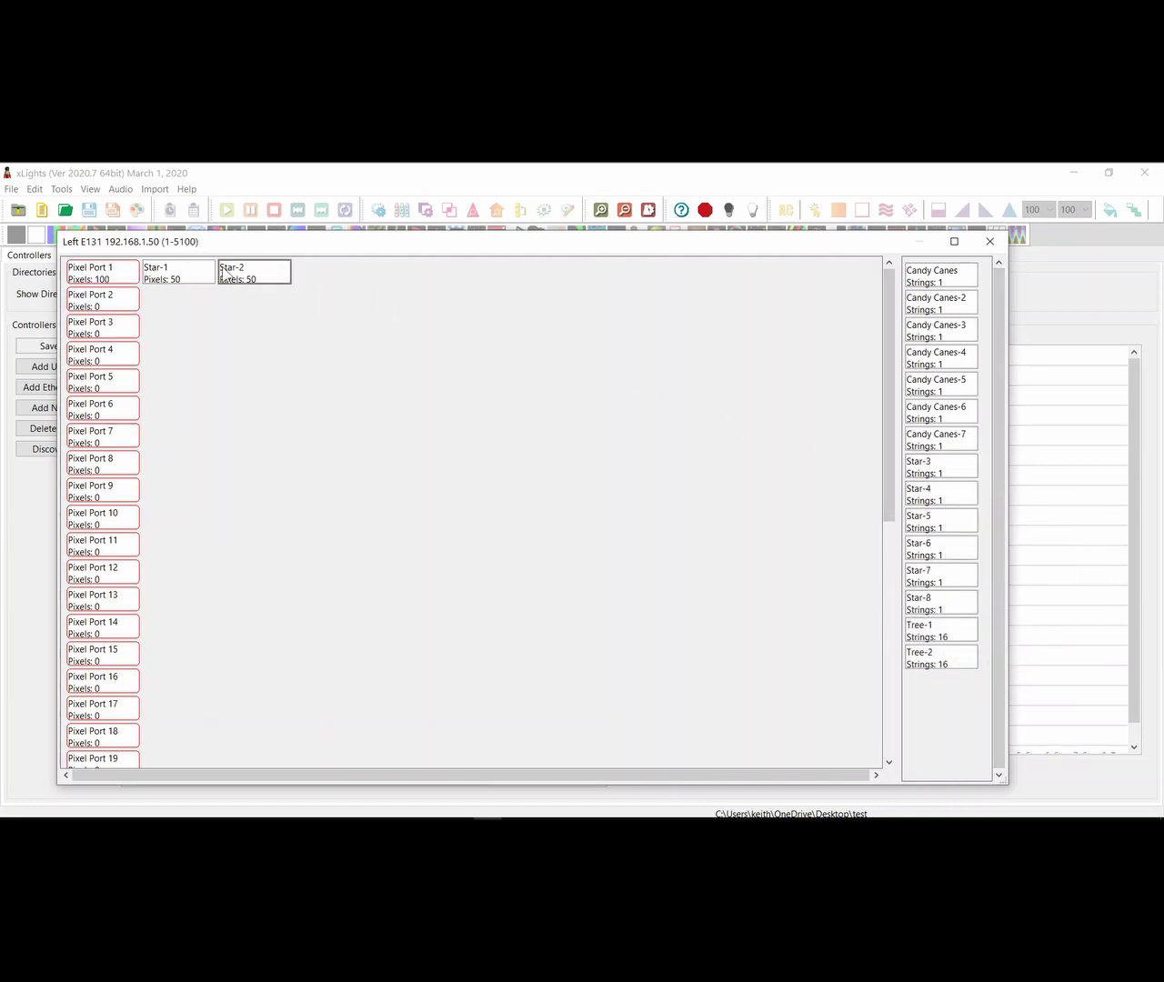
left_click_drag(946, 498, 186, 305)
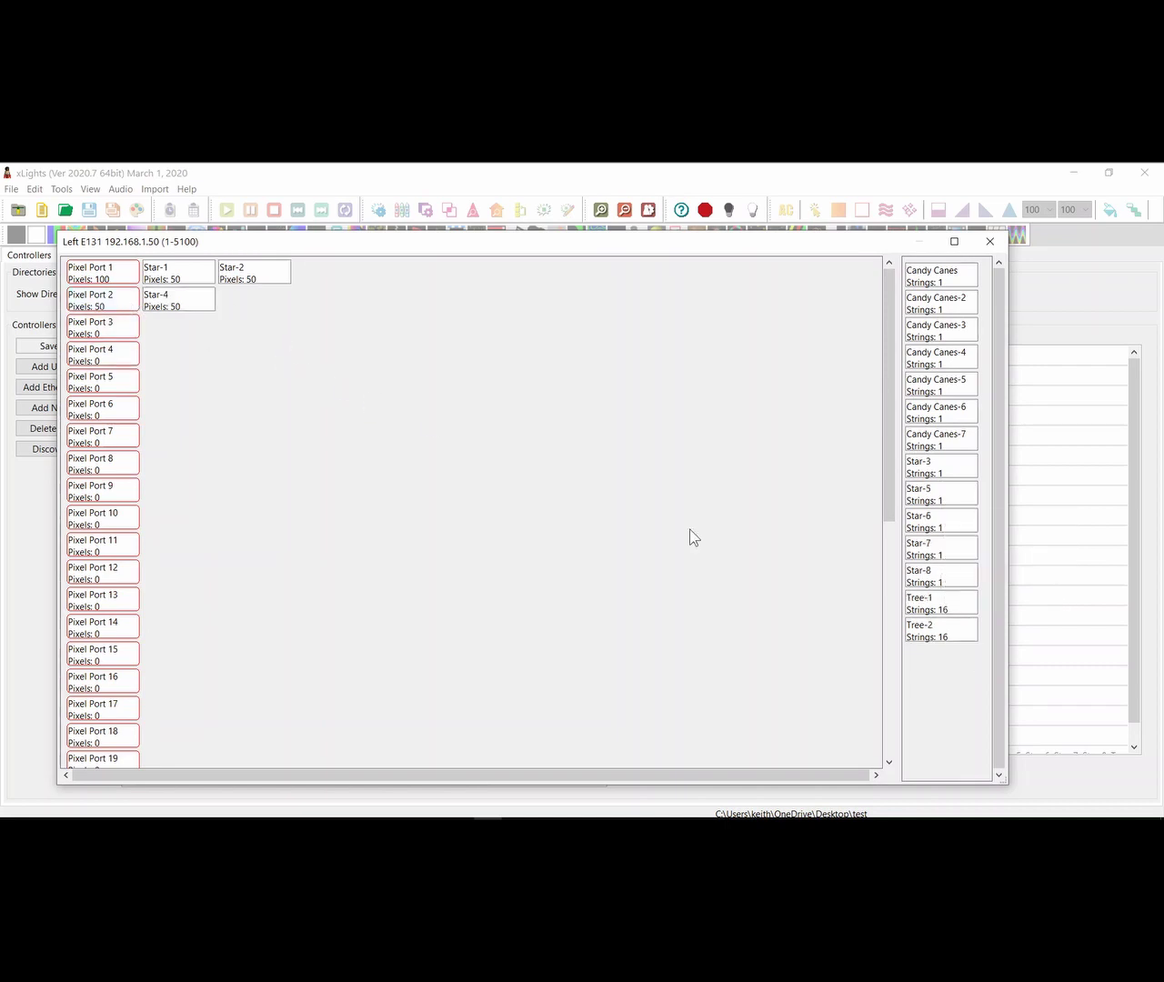
mouse_move(940, 477)
left_click_drag(943, 468, 168, 302)
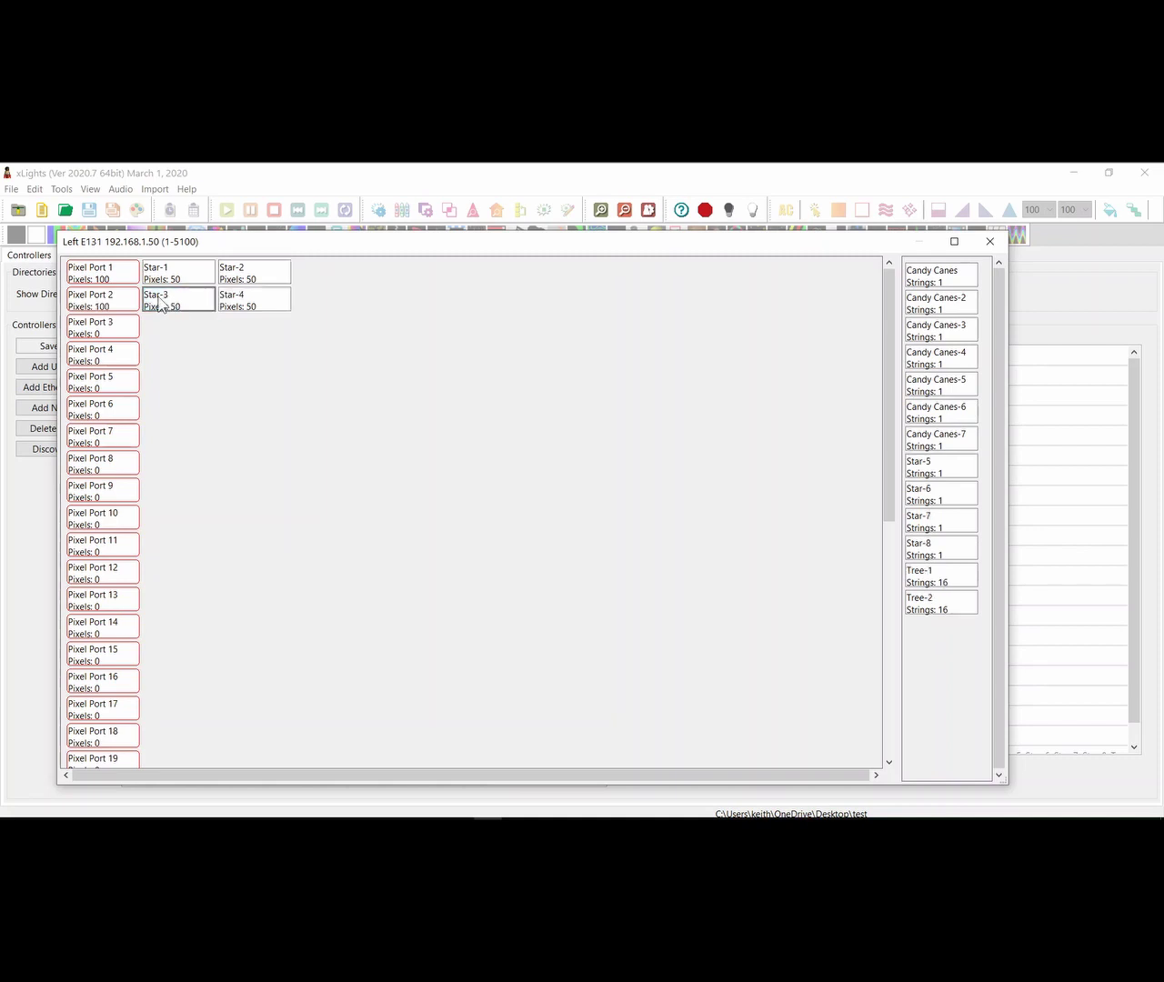
mouse_move(227, 306)
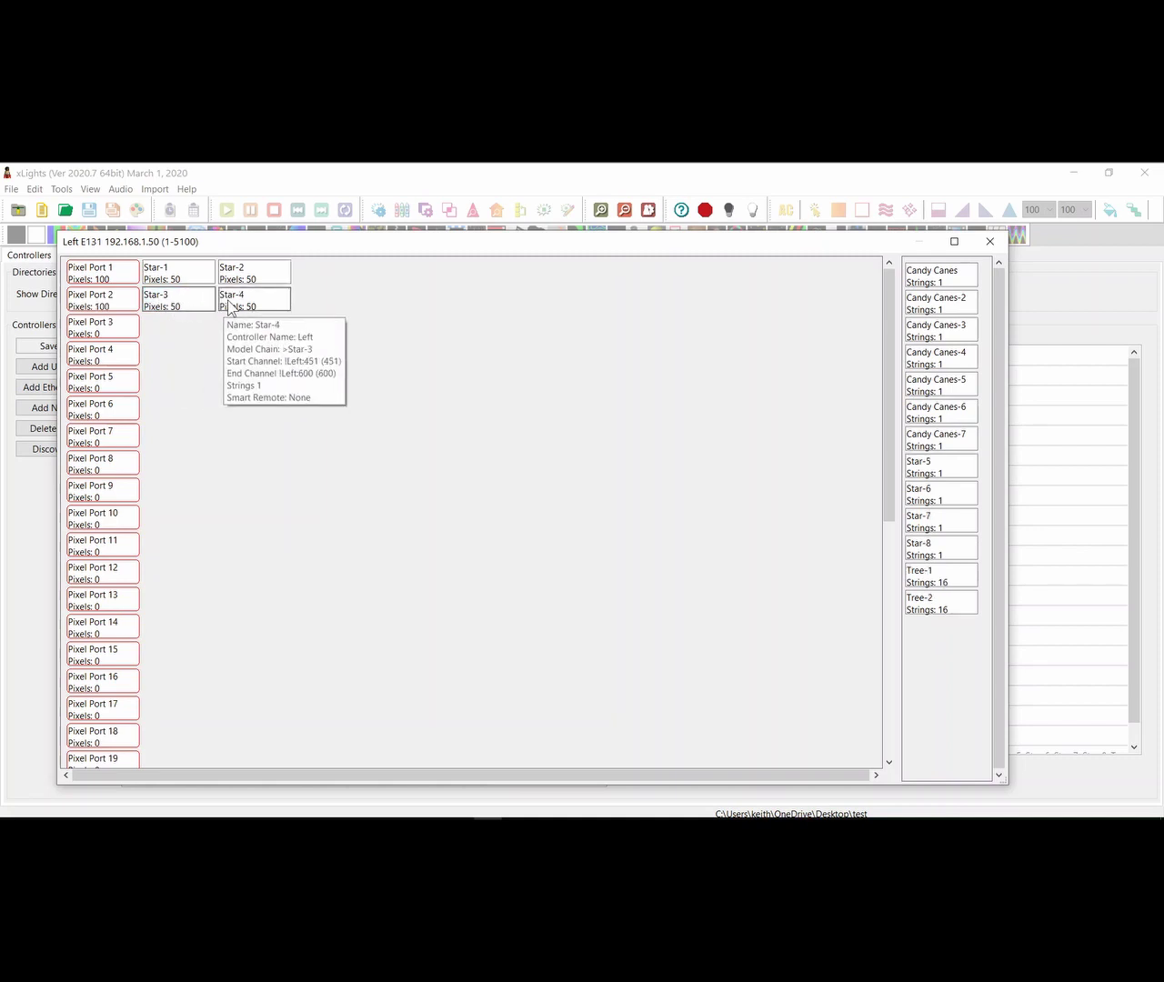
left_click_drag(274, 279, 335, 309)
mouse_move(263, 312)
mouse_move(301, 310)
left_click_drag(252, 306, 227, 299)
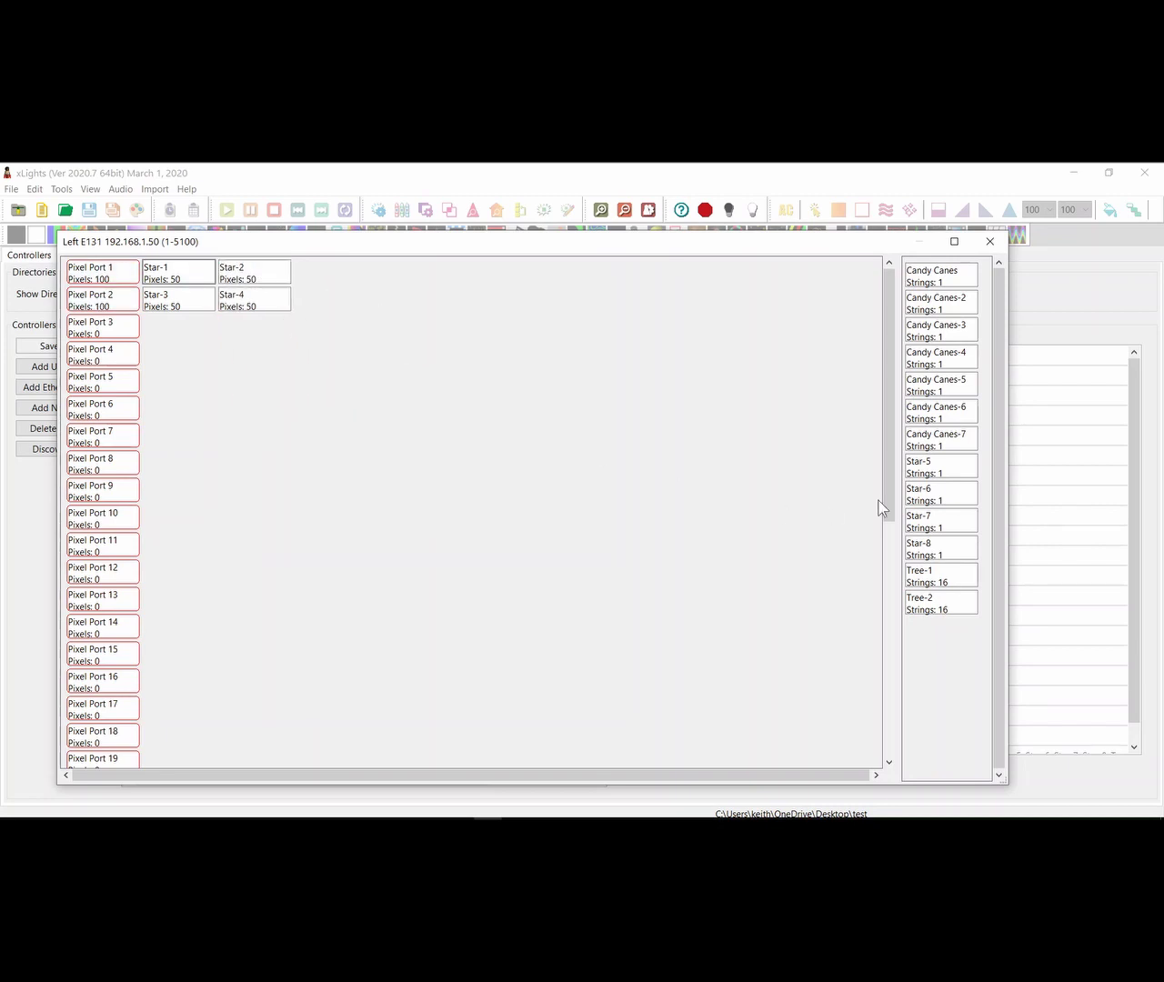
Assign Tree-1 to the pixel ports, with its first string on Pixel Port 5
mouse_move(947, 585)
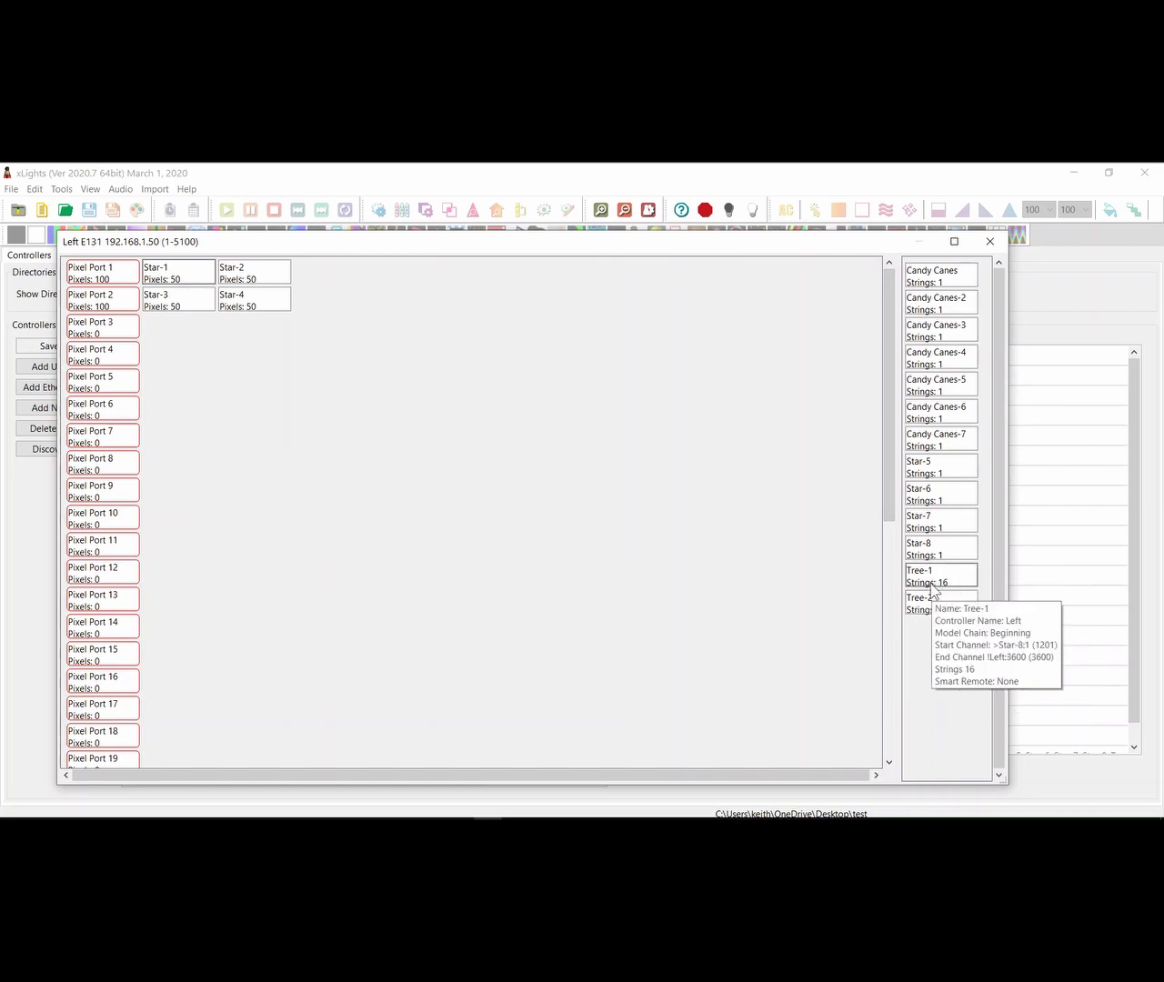
left_click_drag(932, 579, 134, 382)
scroll(145, 436, "down", 5)
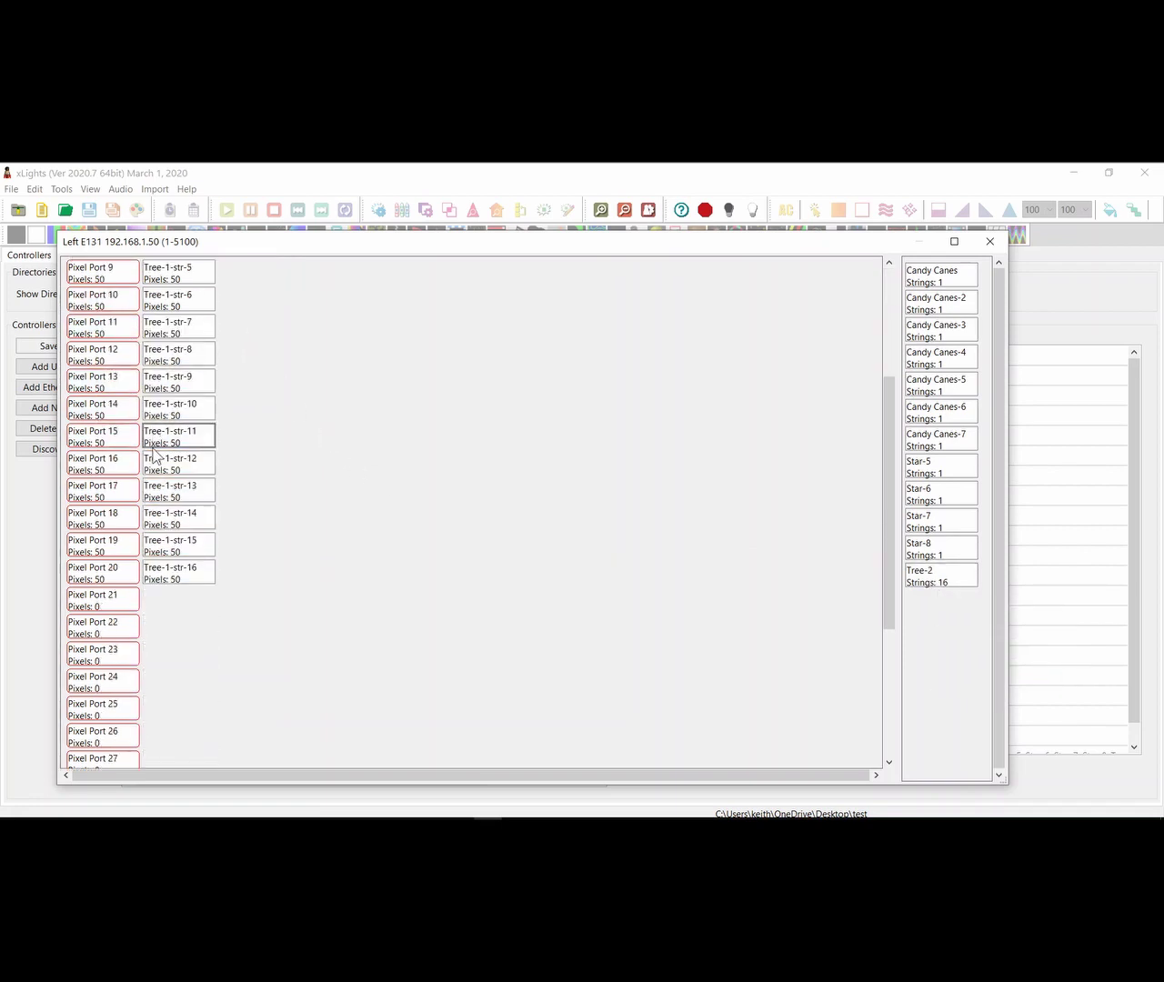
scroll(149, 449, "up", 3)
scroll(197, 530, "up", 3)
Assign Tree-2 to the pixel ports starting at Pixel Port 27 and inspect the ports beyond 32
scroll(483, 558, "down", 6)
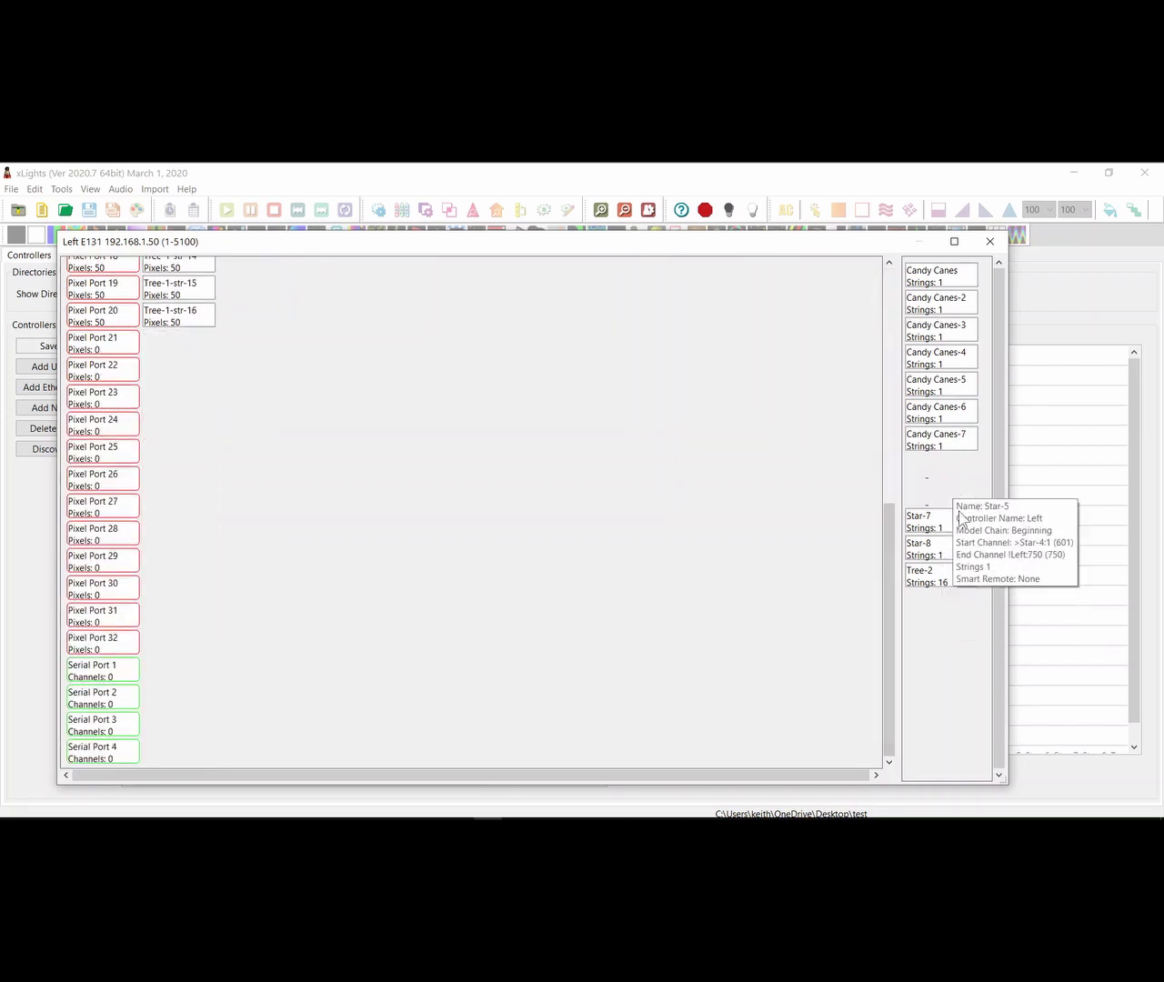
left_click_drag(941, 575, 128, 511)
scroll(125, 532, "down", 2)
scroll(126, 532, "down", 1)
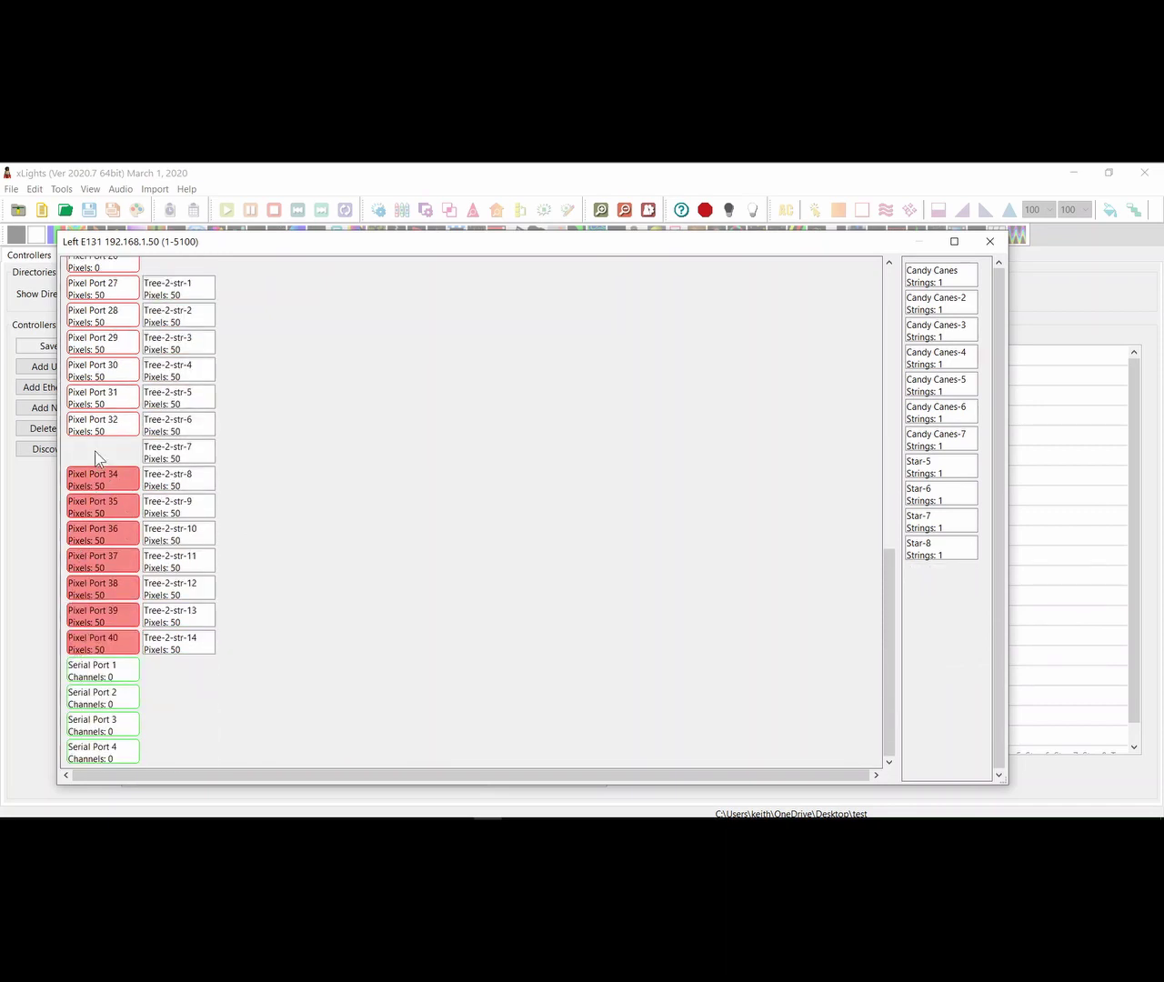
mouse_move(100, 461)
left_mouse_down()
mouse_move(113, 457)
mouse_move(102, 468)
left_mouse_up()
left_click_drag(136, 591, 137, 603)
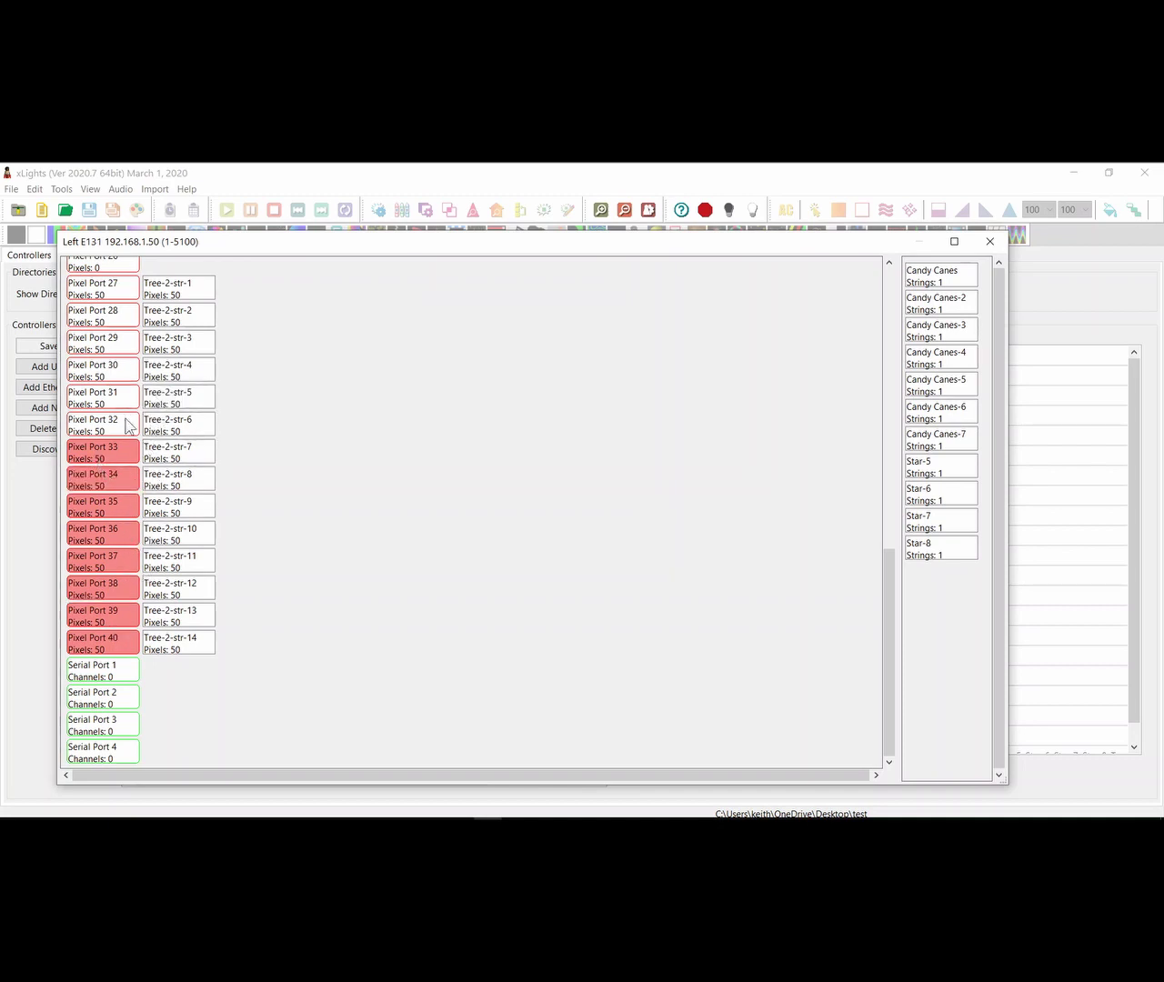
left_click_drag(96, 515, 96, 502)
Move Tree-2 so that its first string sits on Pixel Port 21
scroll(99, 518, "up", 3)
scroll(182, 563, "up", 3)
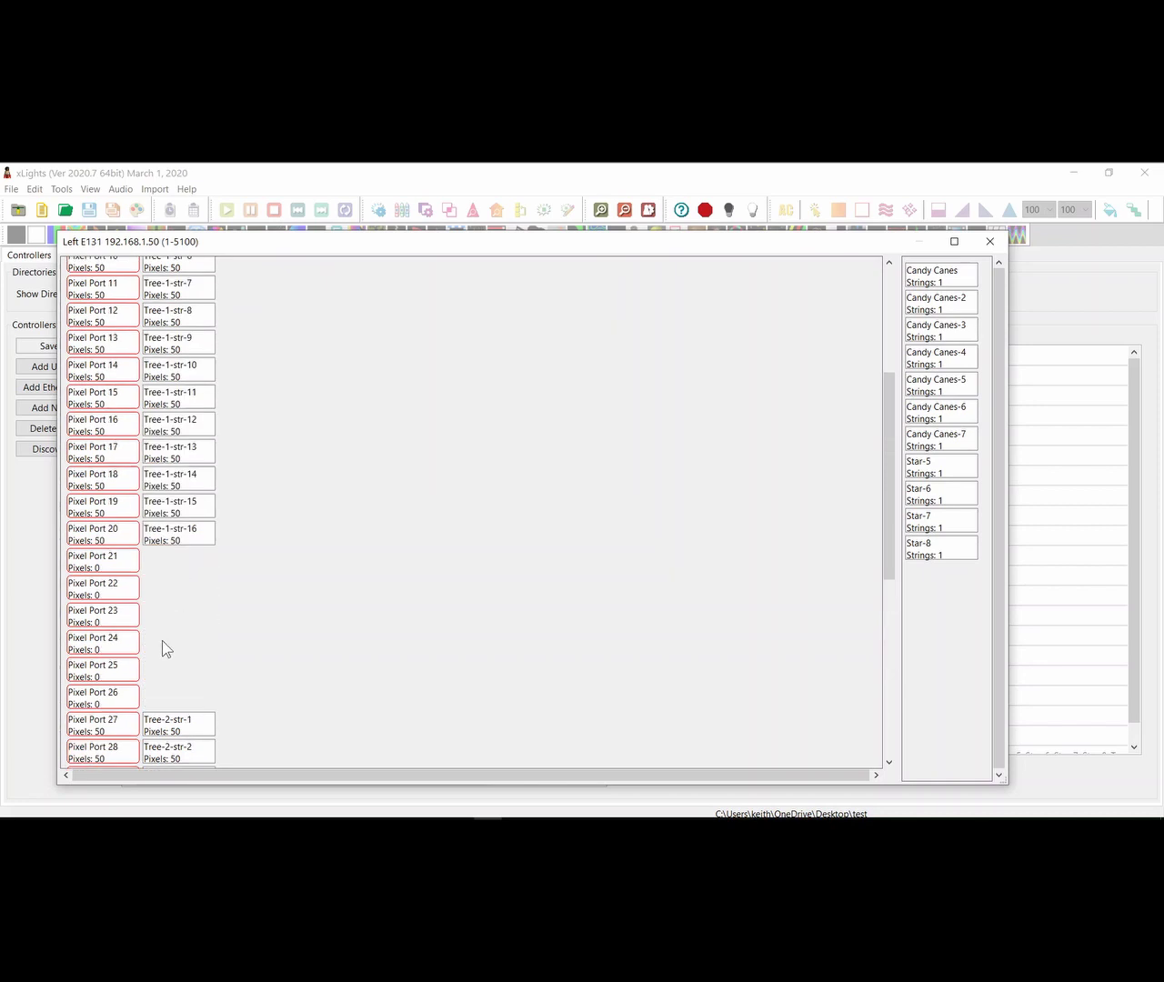
left_click_drag(151, 733, 157, 571)
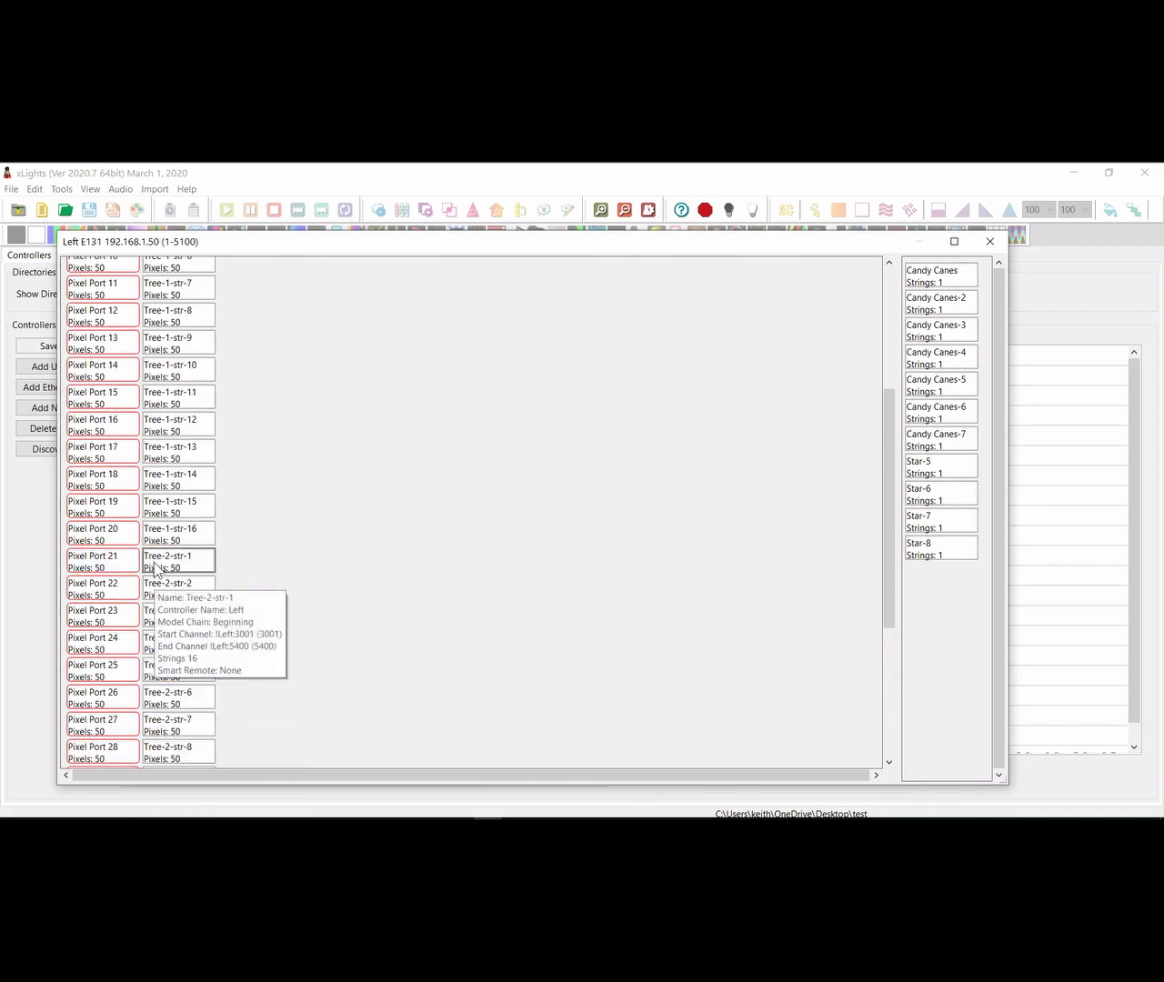
Chain Star-8 after Tree-1-str-16 on Pixel Port 20 and return Tree-2 to the unassigned models
left_click_drag(936, 557, 253, 544)
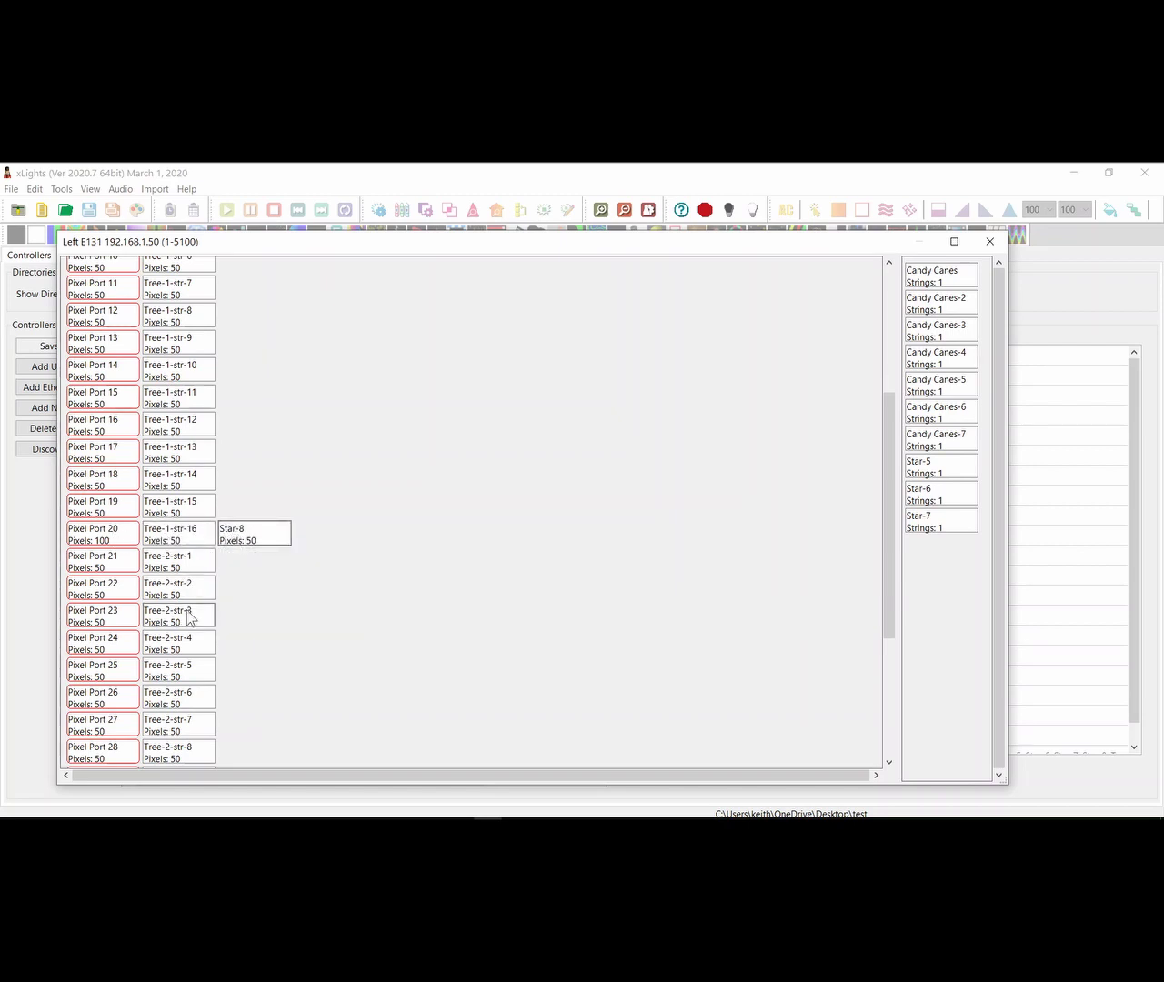
left_click_drag(156, 564, 940, 588)
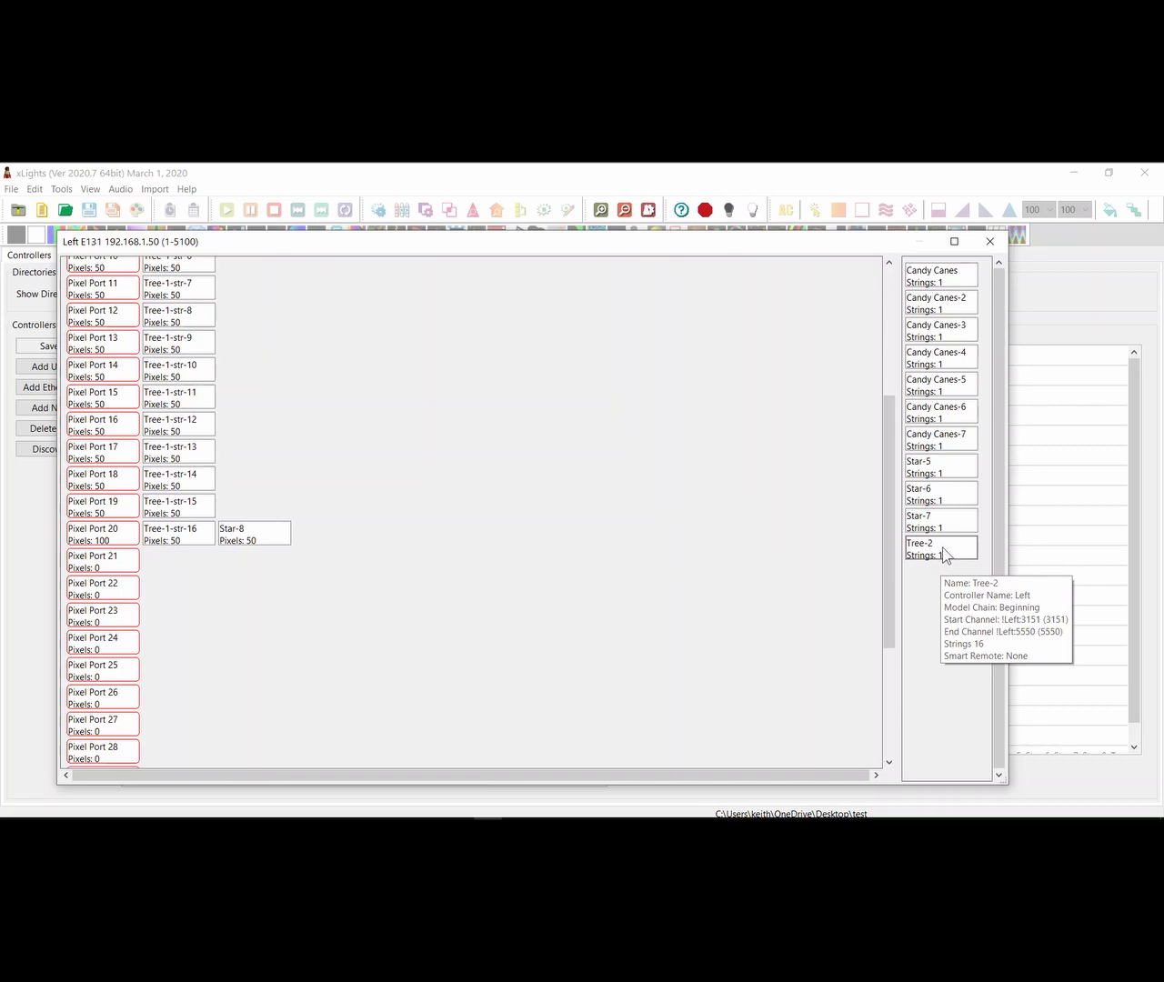
left_click(944, 556)
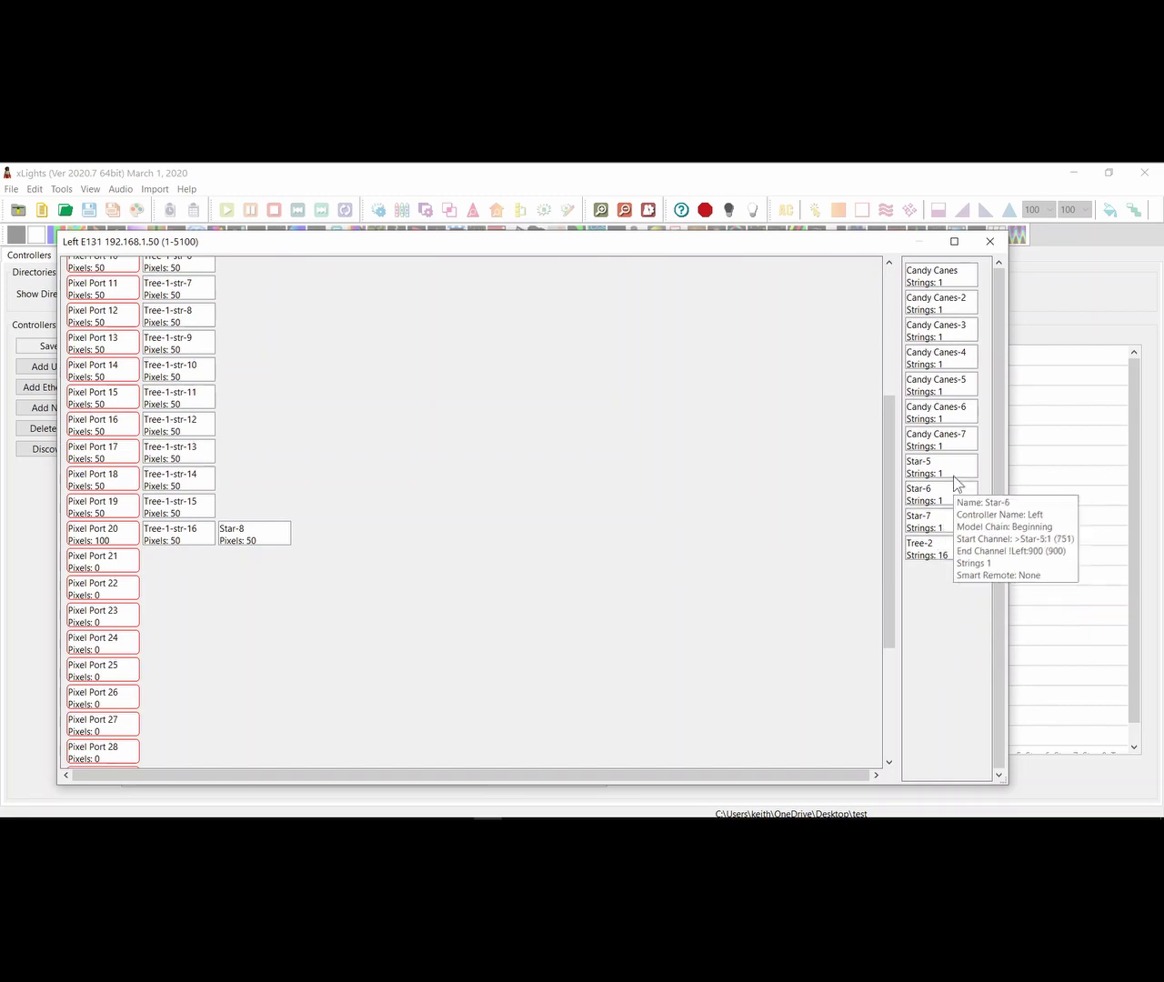
mouse_move(939, 557)
left_mouse_down()
mouse_move(416, 629)
mouse_move(198, 587)
mouse_move(442, 613)
mouse_move(932, 565)
left_mouse_up()
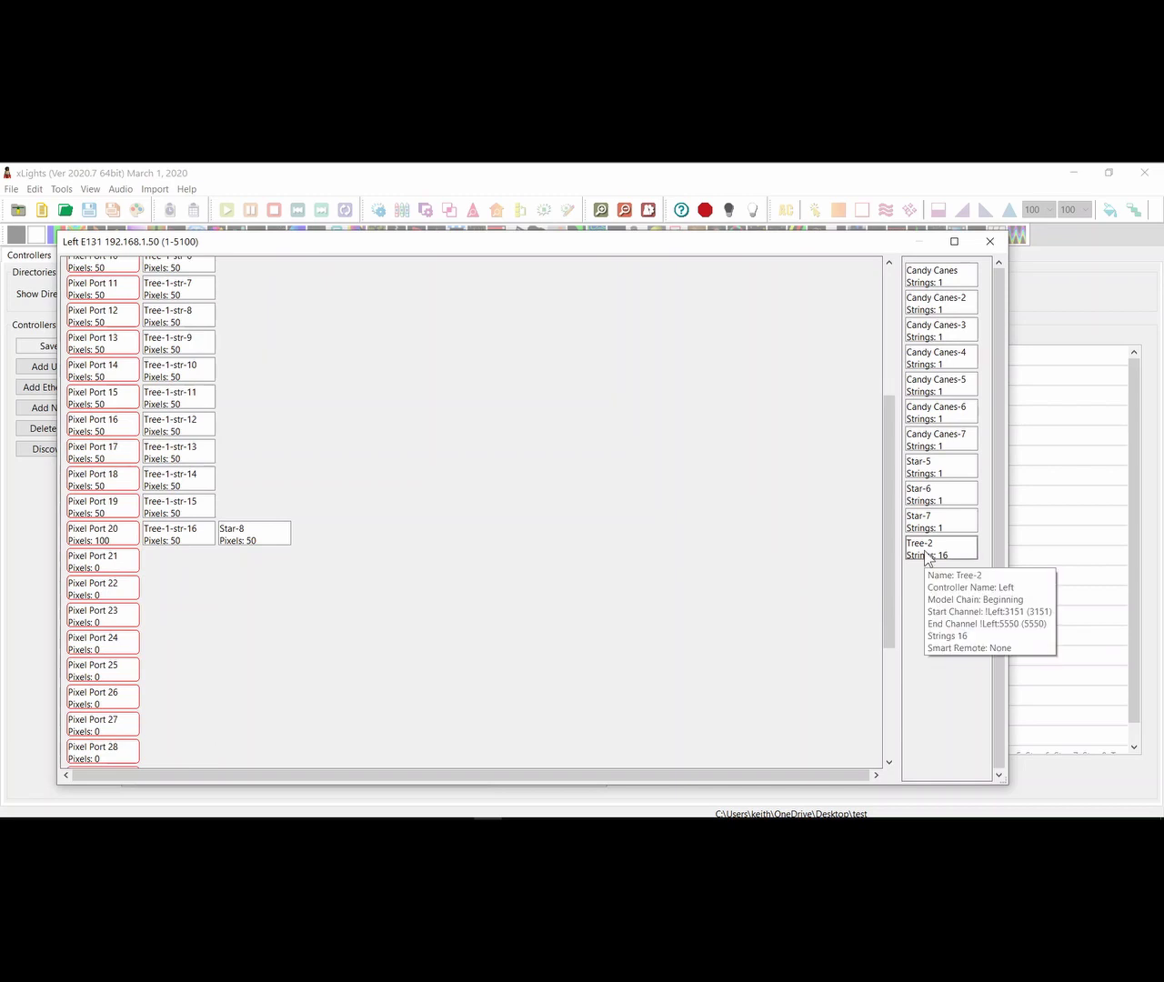
Assign Candy Canes through Candy Canes-6 to Serial Port 1, chained in numerical order
scroll(417, 525, "up", 5)
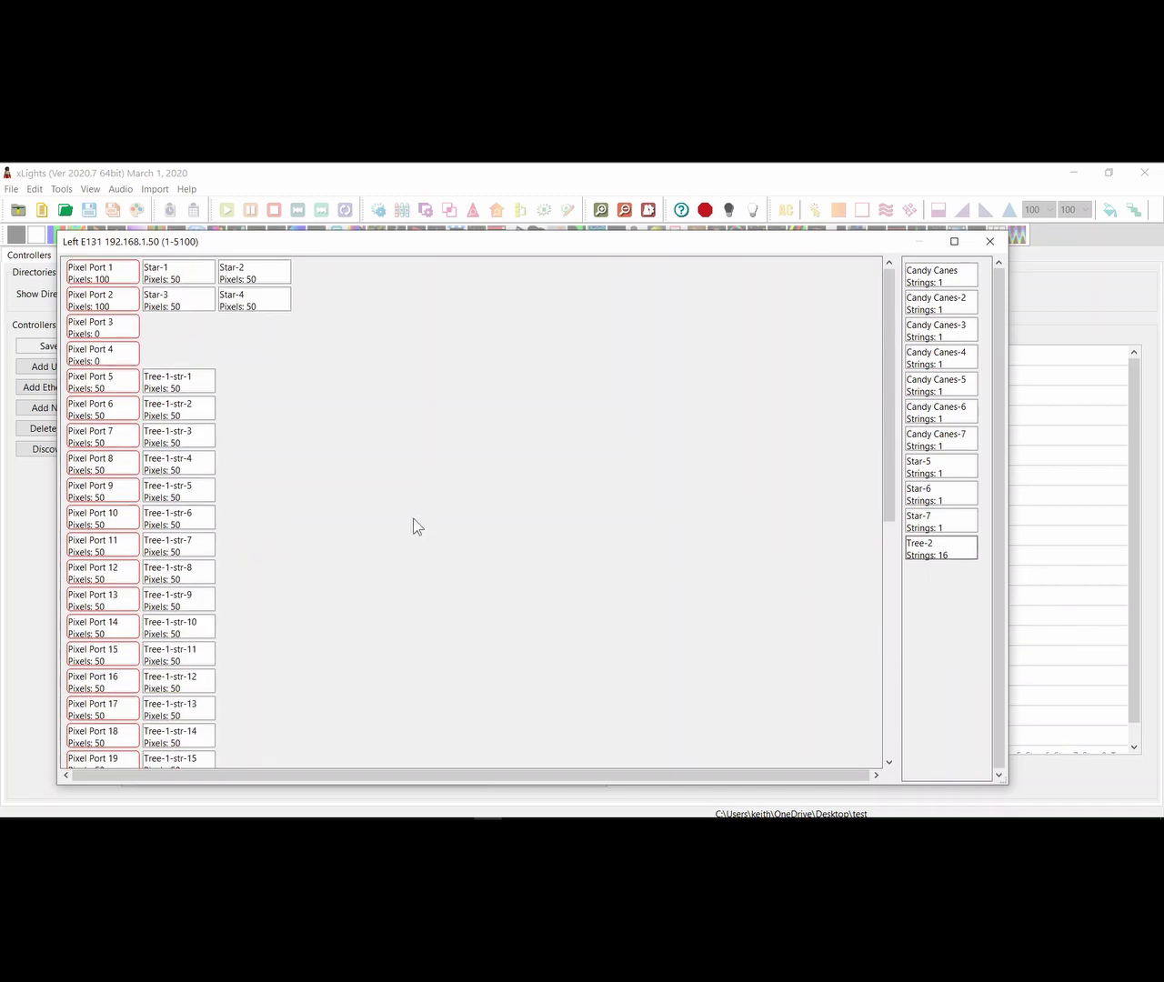
mouse_move(179, 300)
scroll(191, 527, "down", 5)
scroll(195, 550, "up", 5)
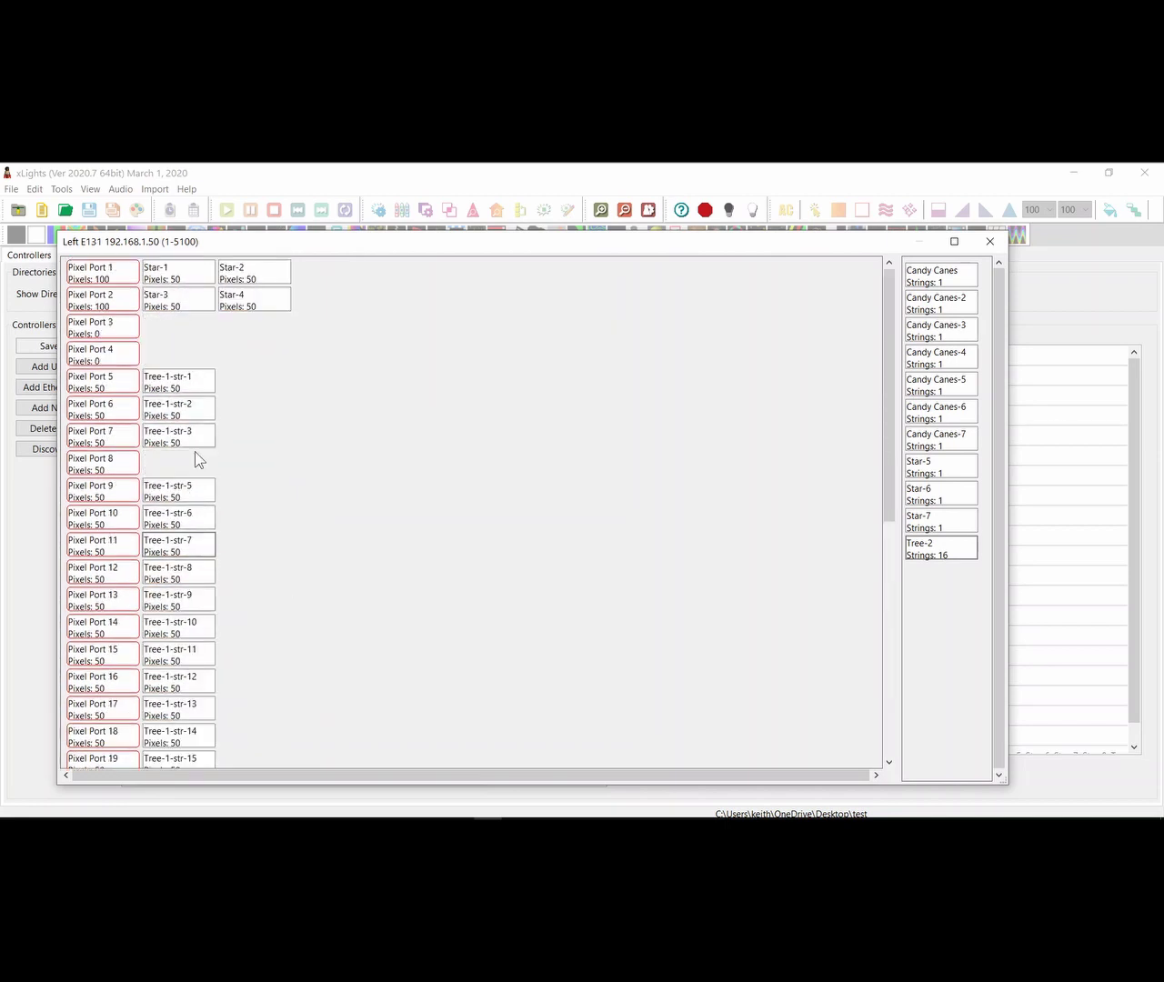
scroll(284, 570, "down", 5)
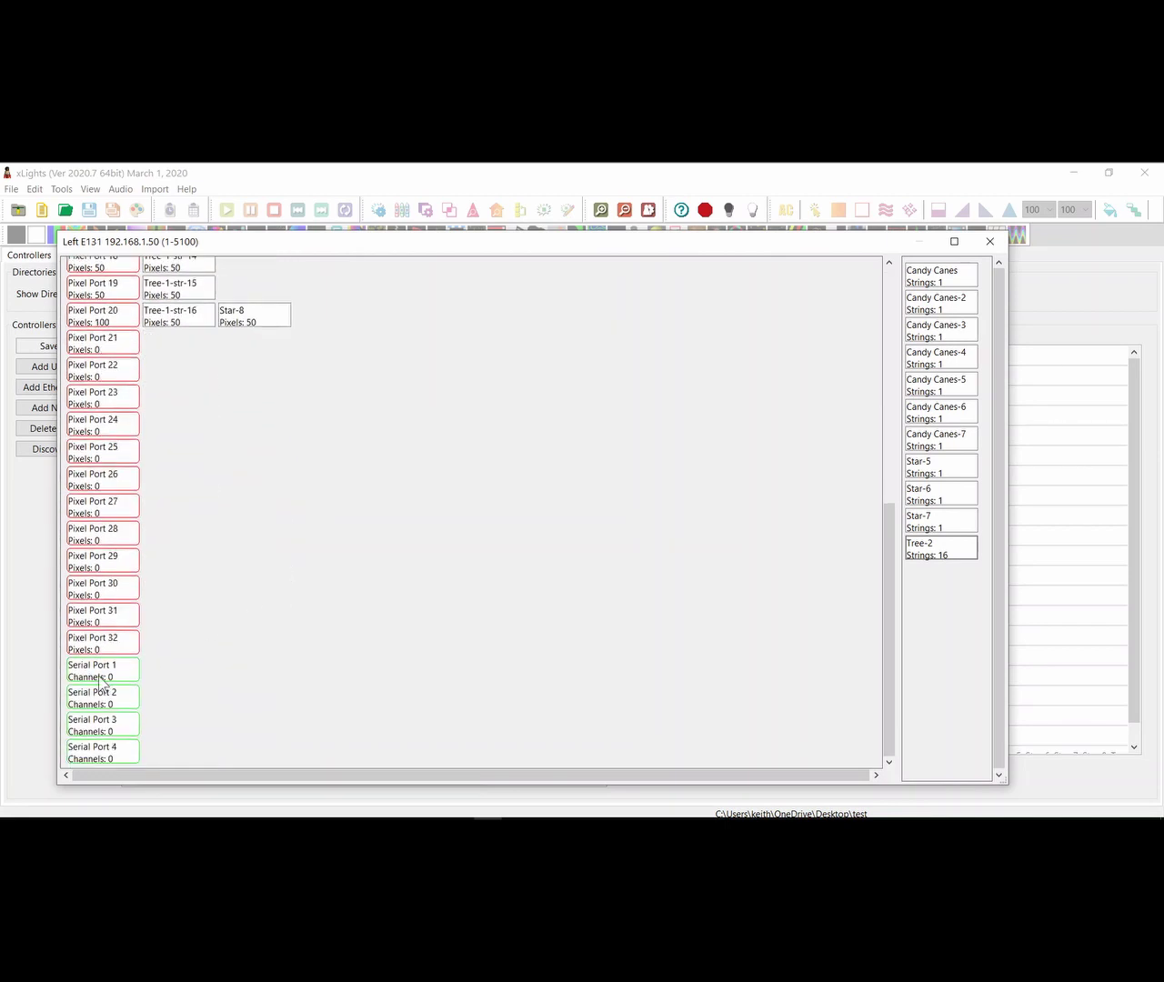
left_click_drag(950, 280, 195, 673)
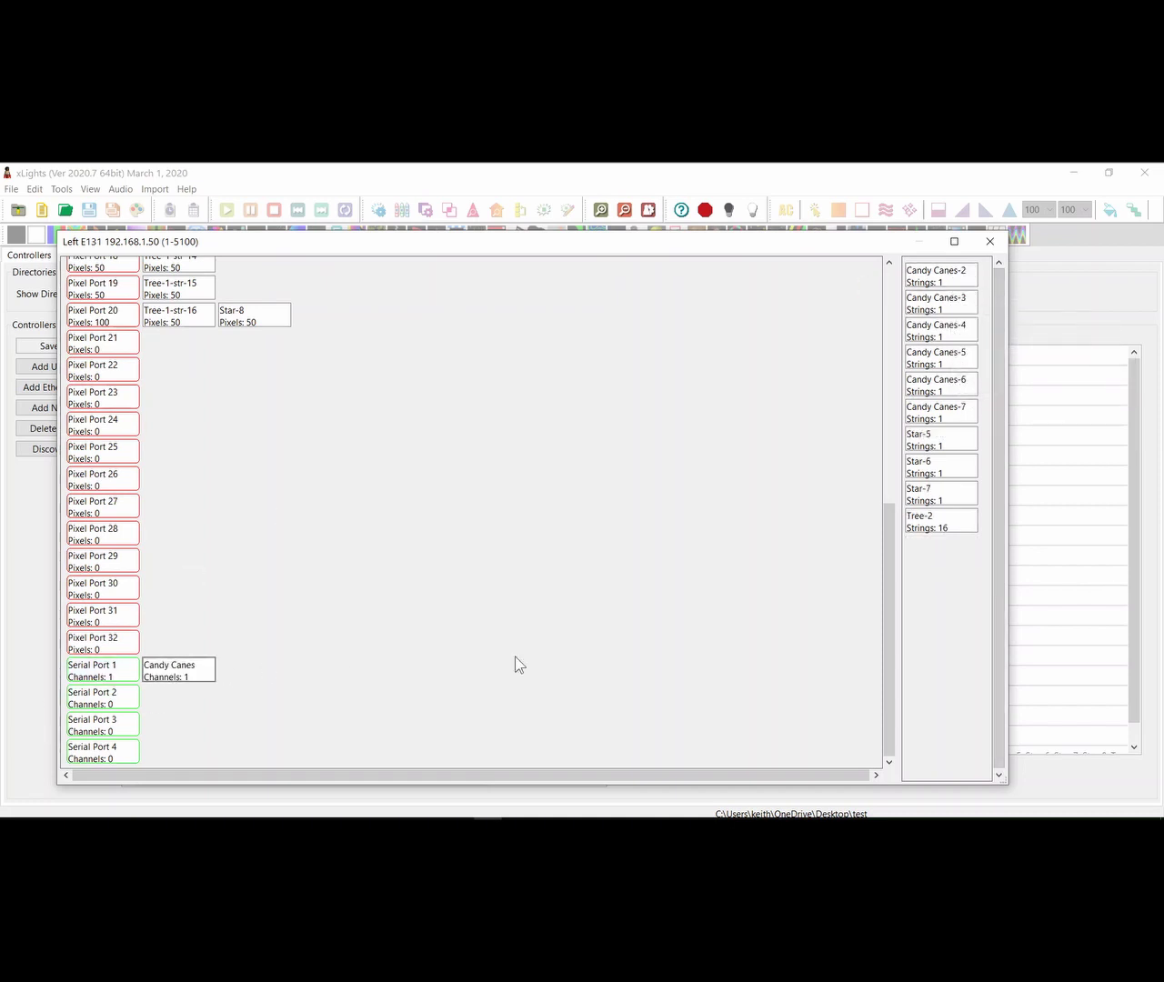
left_click_drag(905, 287, 225, 675)
left_click_drag(959, 289, 283, 682)
left_click_drag(941, 287, 348, 676)
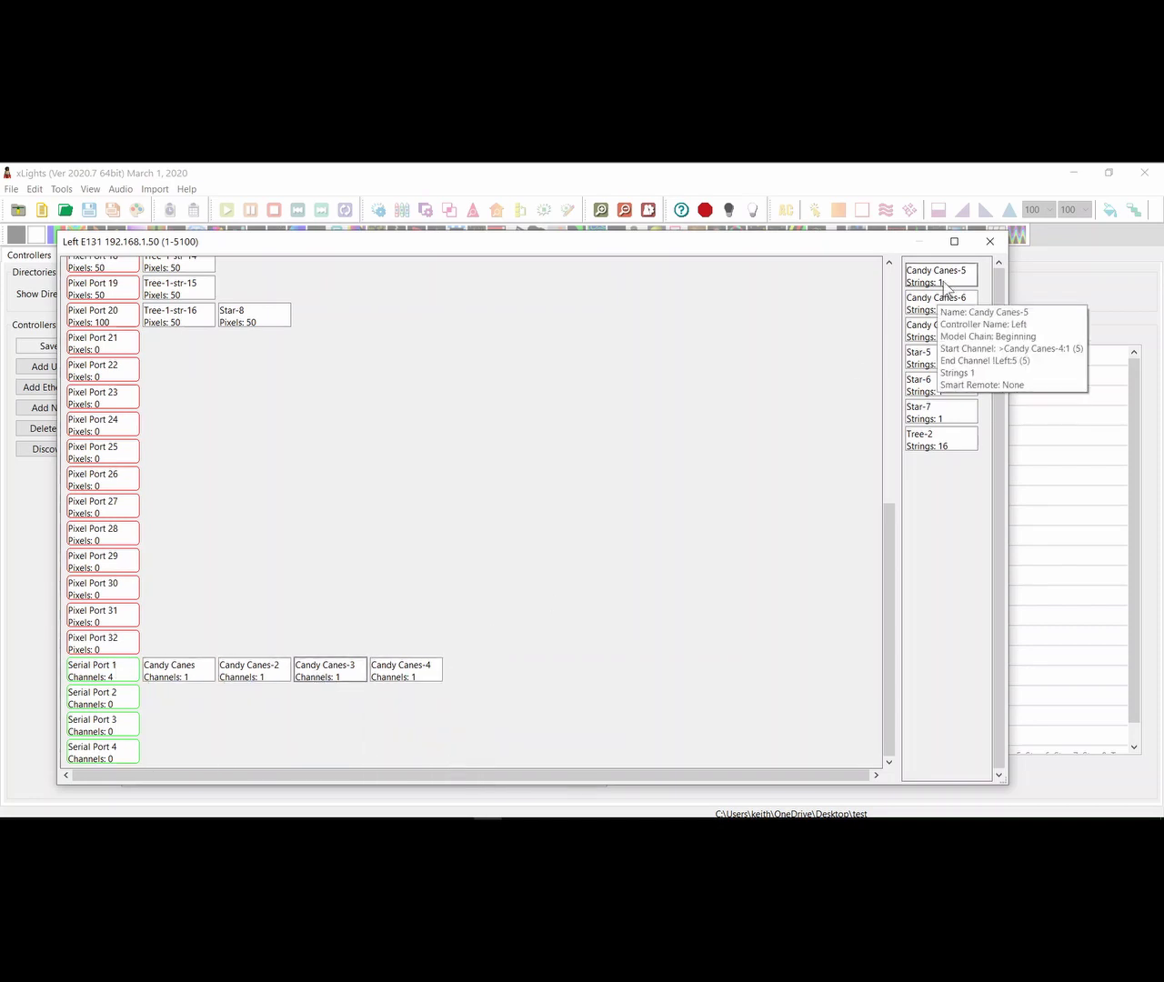
left_click_drag(939, 277, 439, 672)
left_click_drag(941, 276, 509, 671)
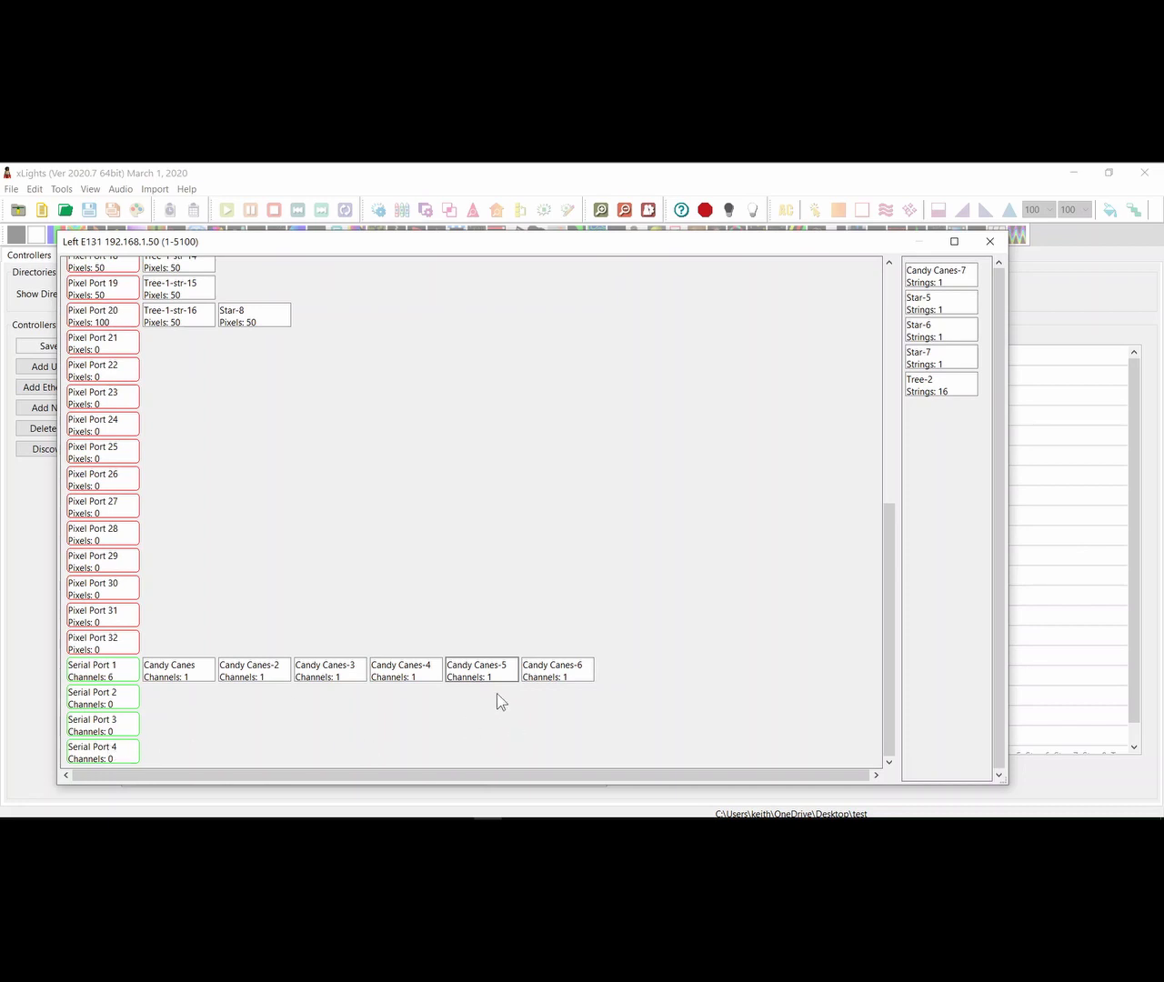
Examine the chain and channel details of the candy canes on Serial Port 1, and review all port assignments and unassigned models
mouse_move(282, 682)
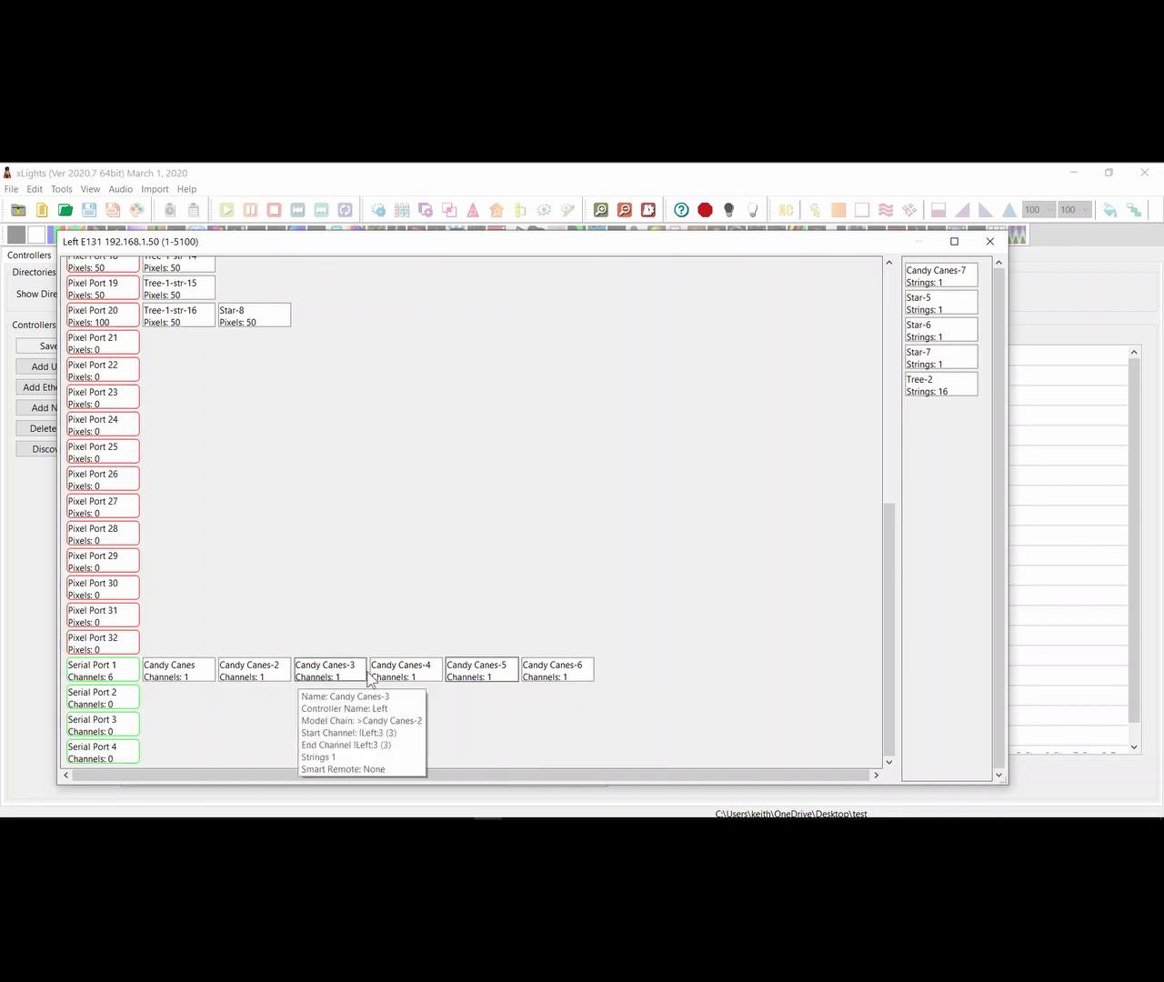
mouse_move(524, 680)
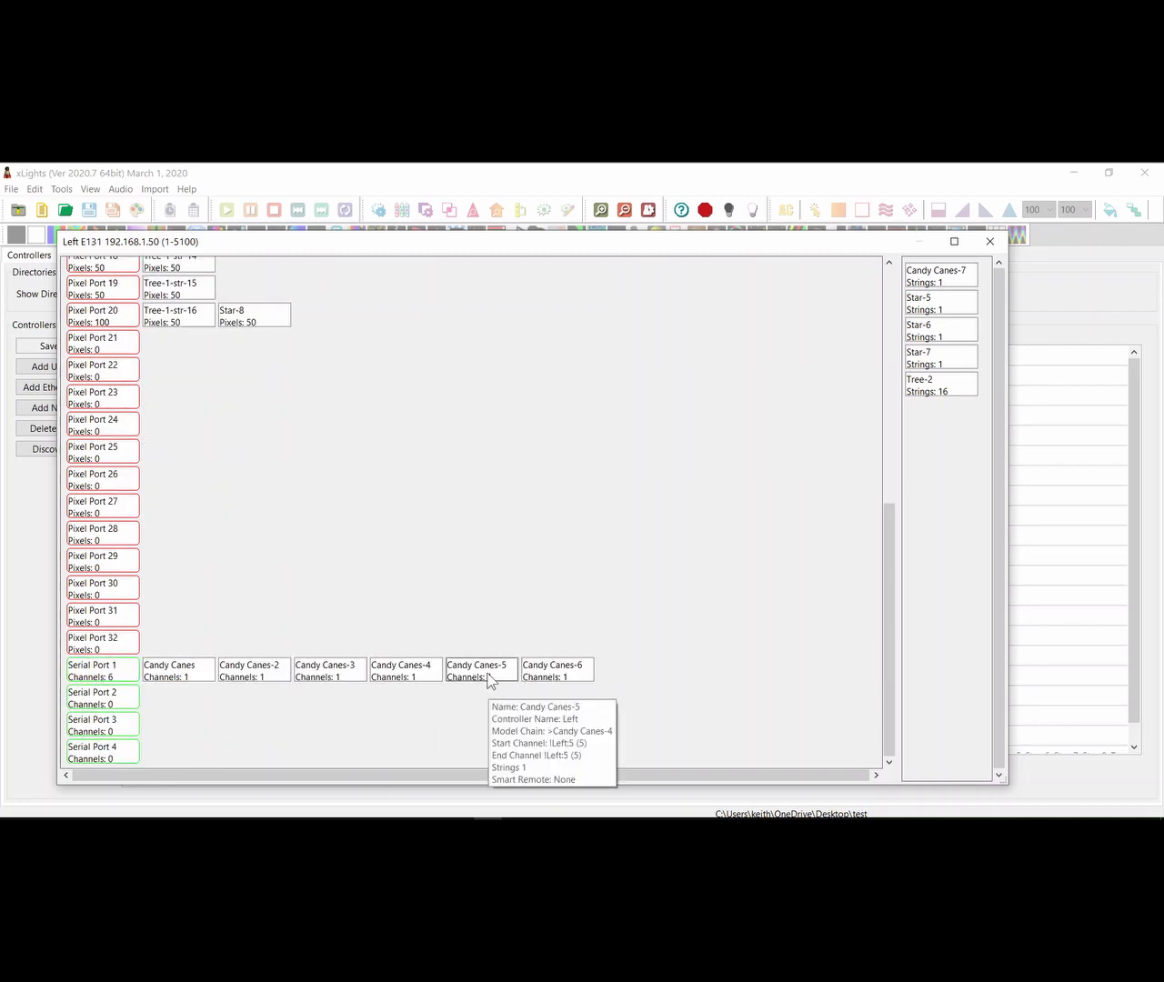
left_click_drag(499, 682, 428, 588)
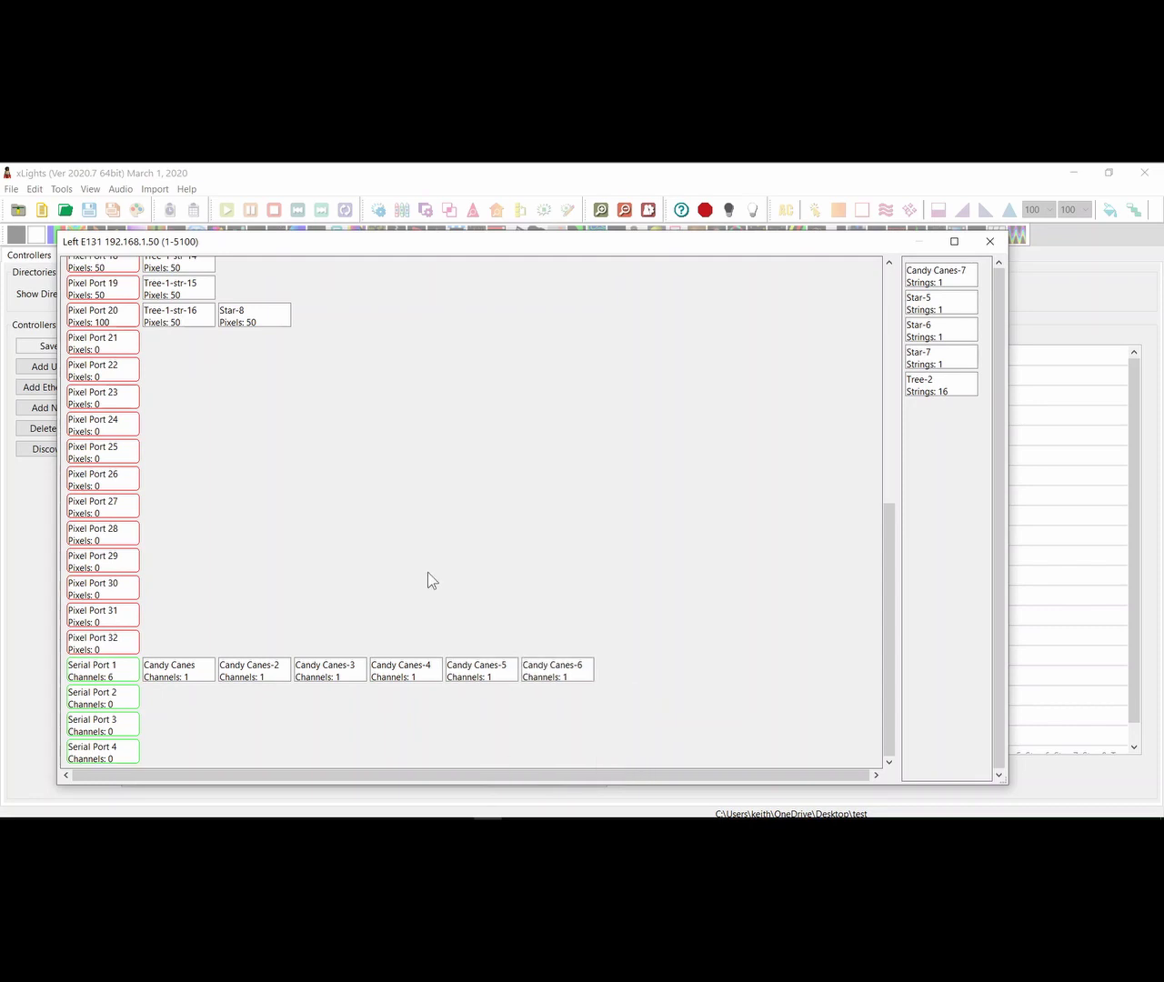
scroll(429, 587, "up", 5)
scroll(281, 467, "down", 5)
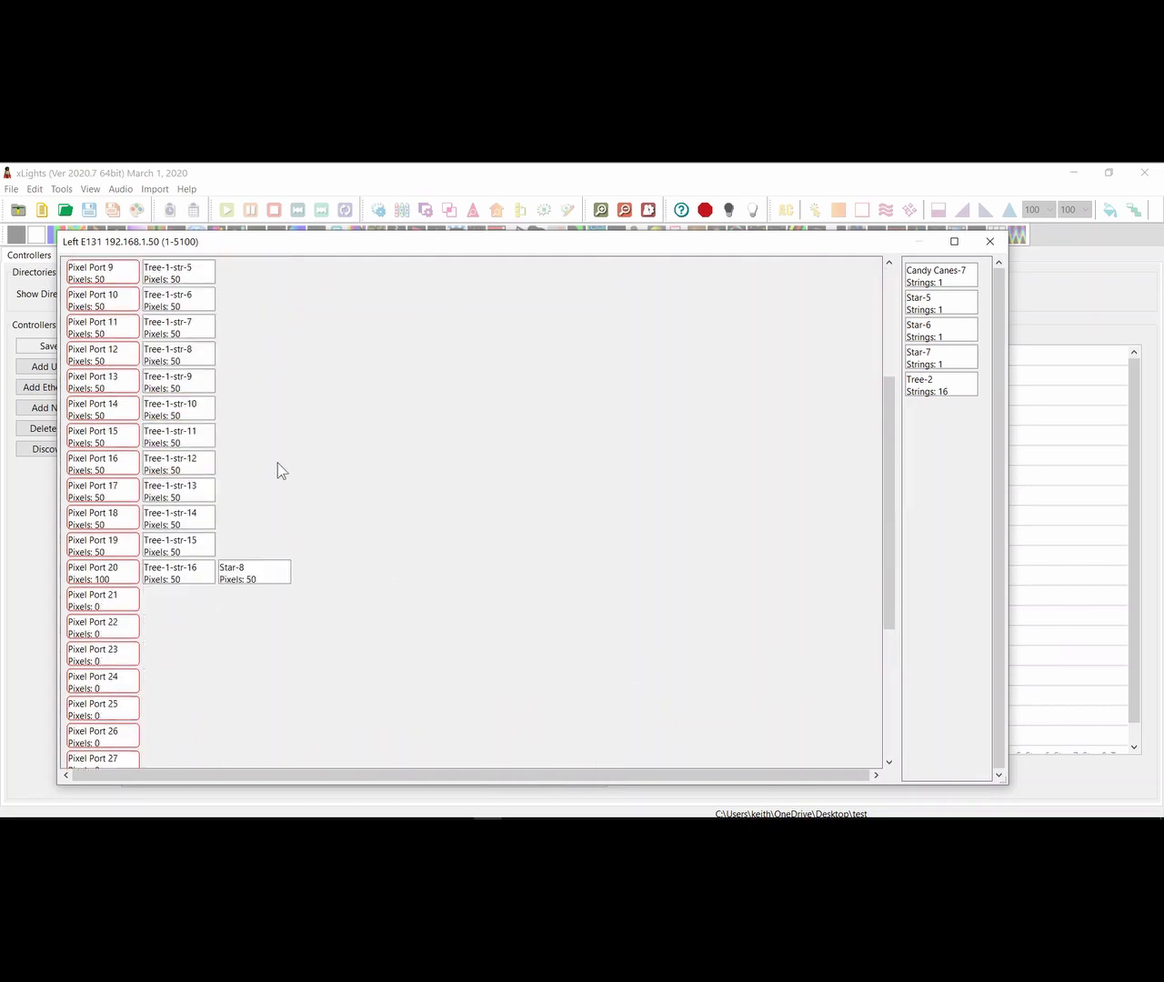
scroll(284, 474, "down", 1)
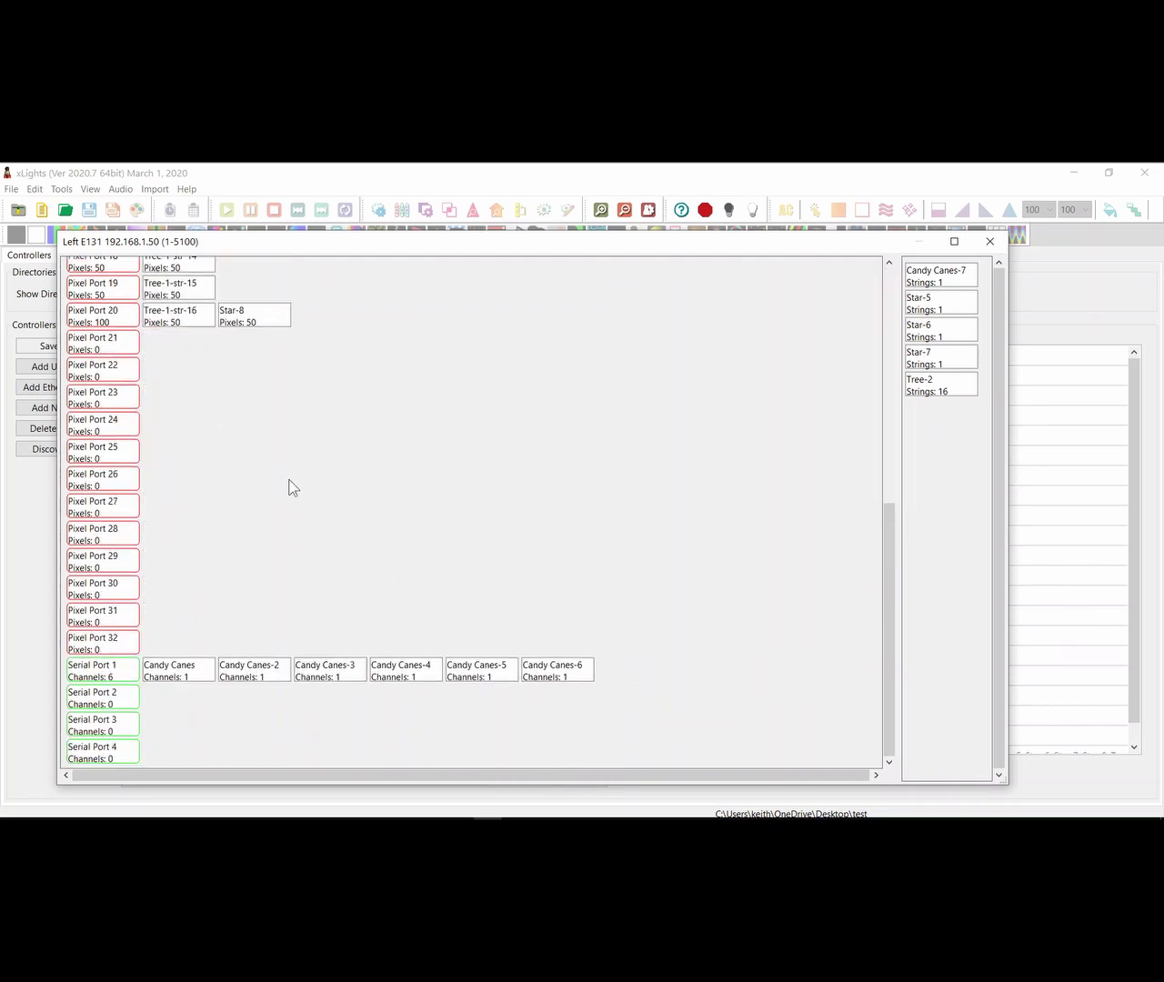
scroll(291, 502, "up", 6)
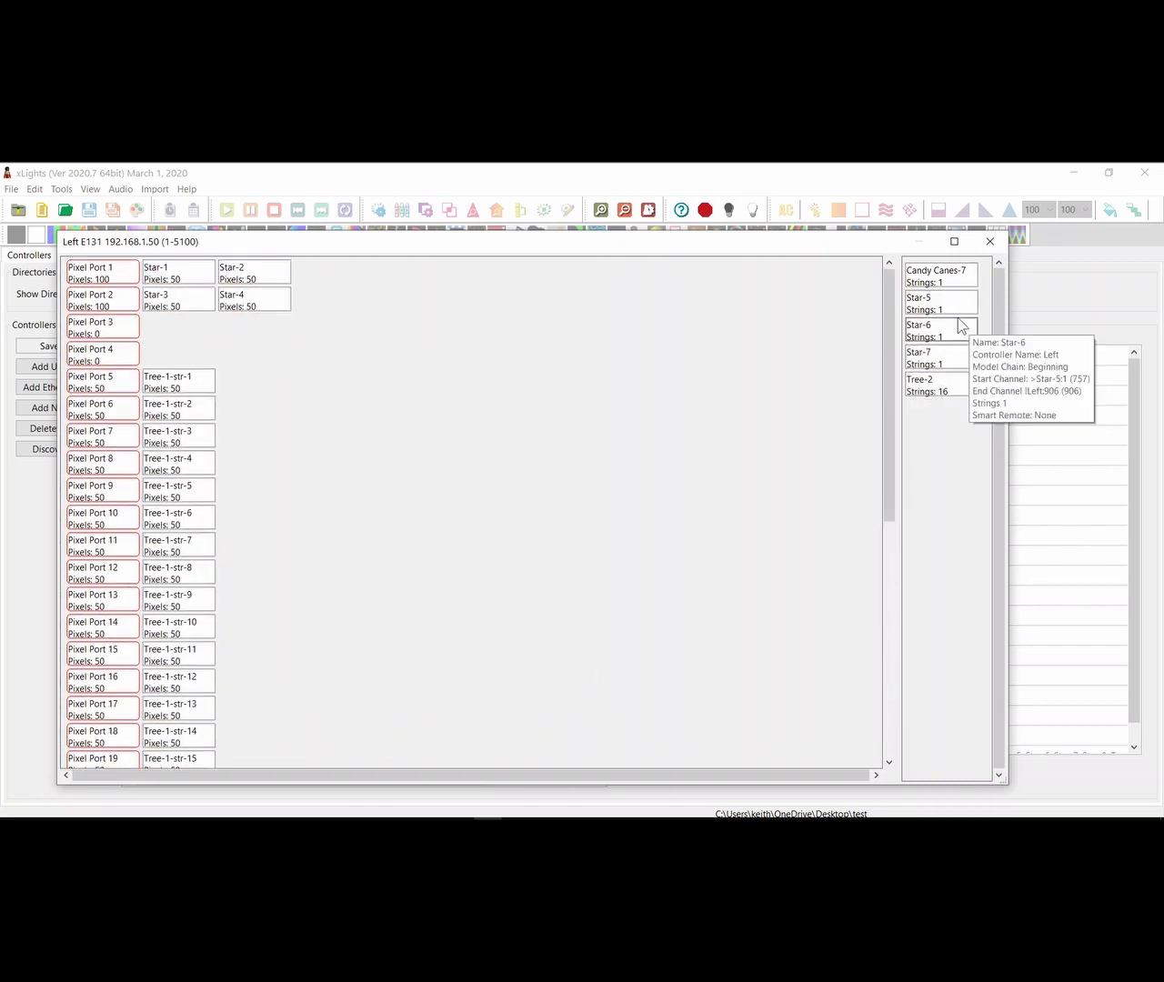
mouse_move(958, 302)
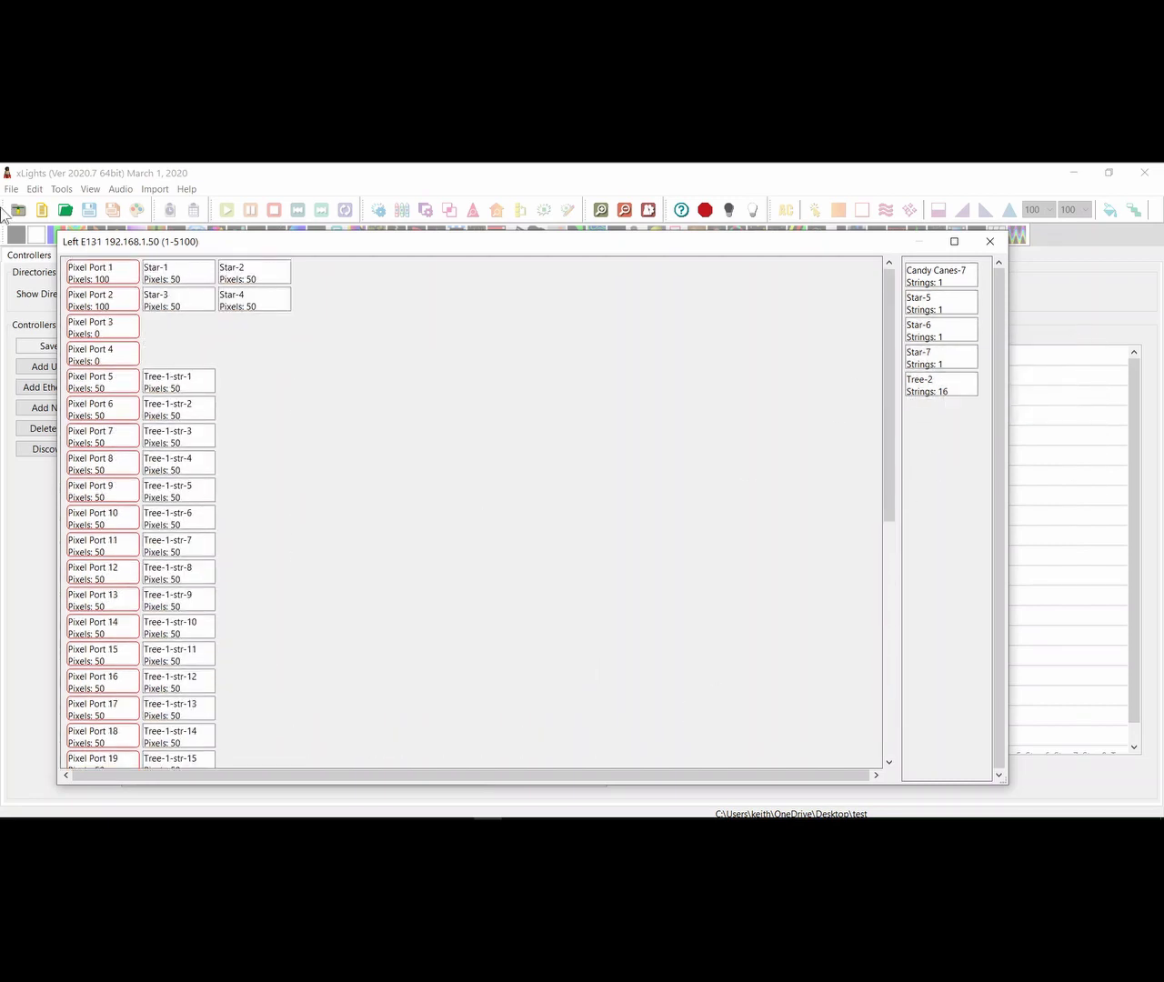
scroll(343, 530, "down", 6)
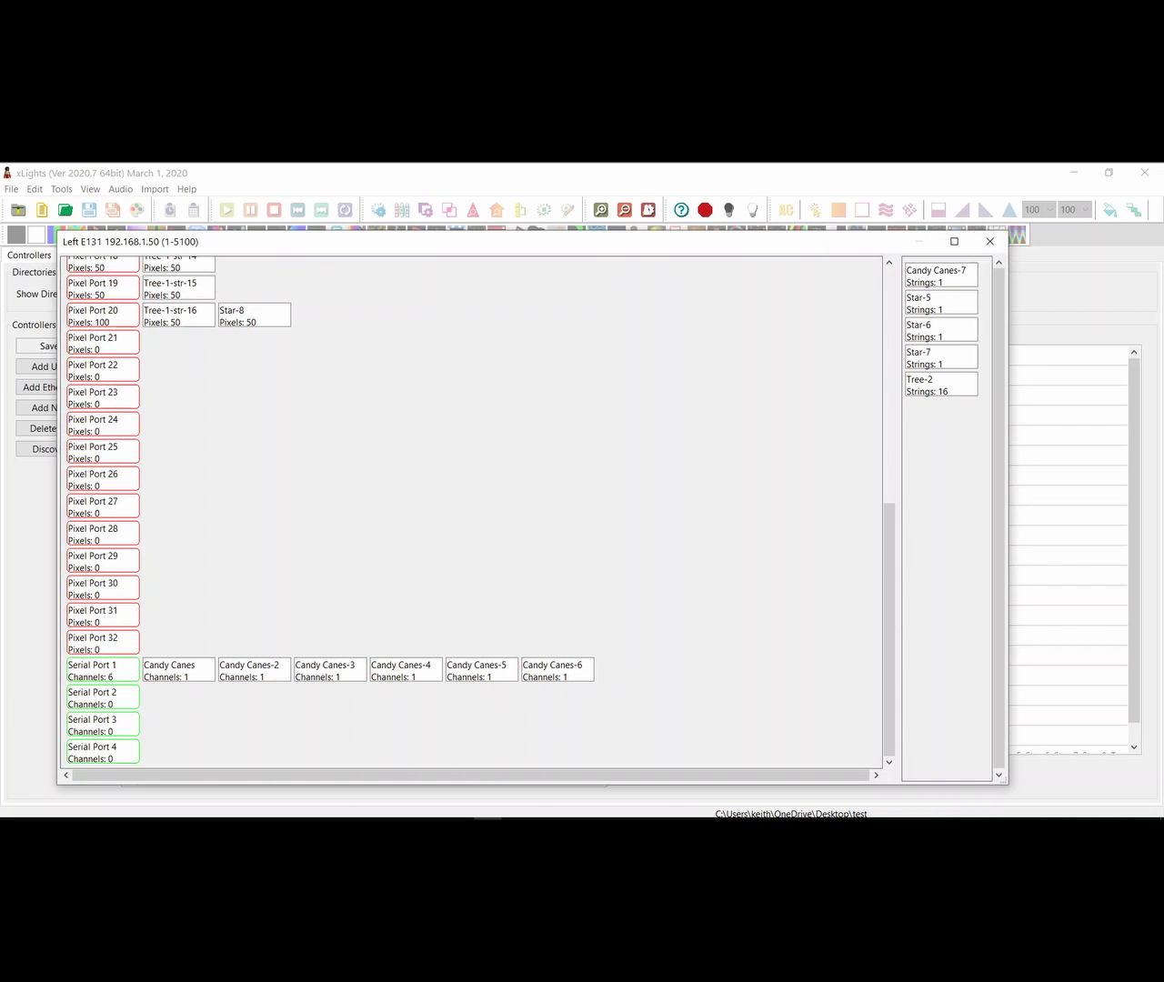
scroll(151, 620, "up", 6)
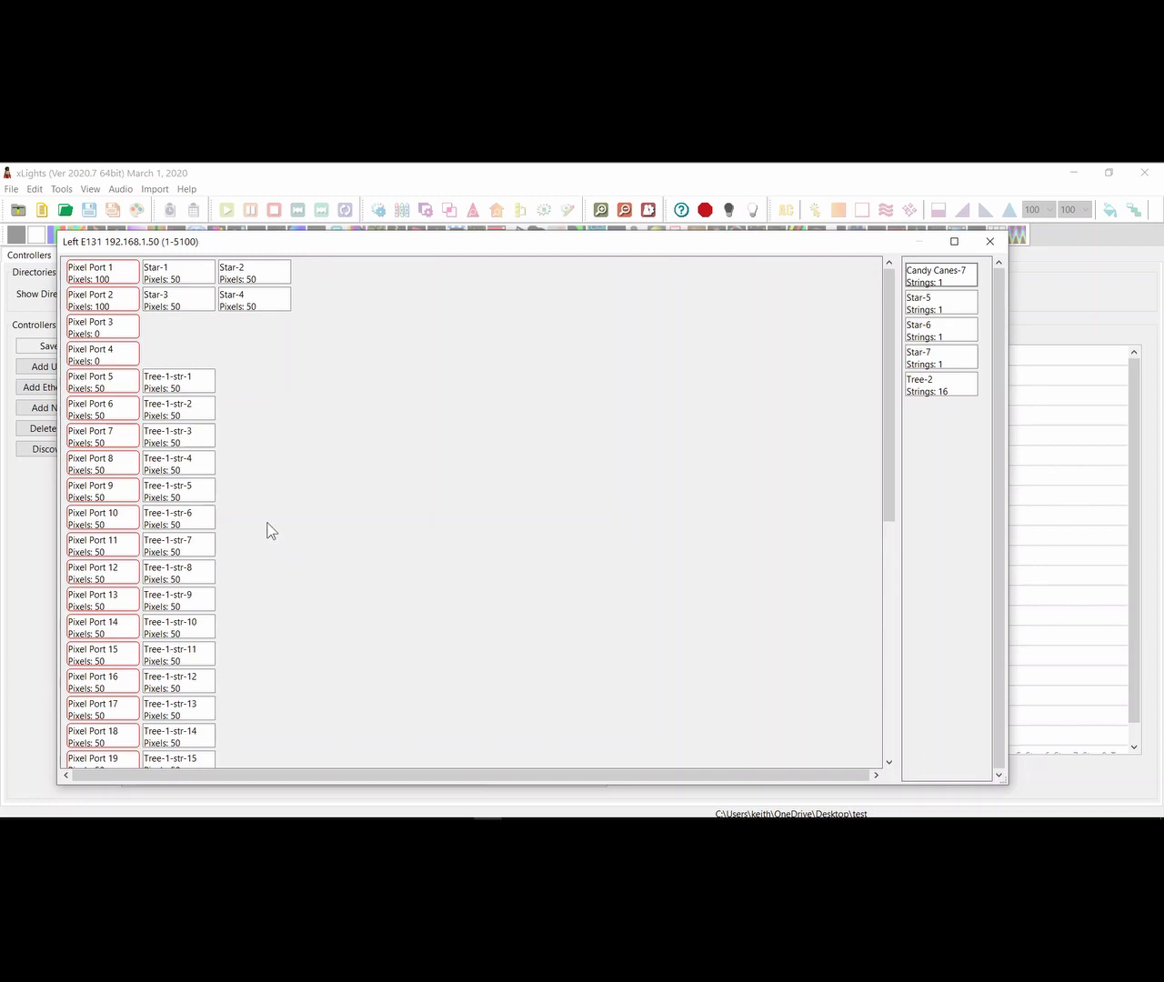
scroll(270, 531, "down", 3)
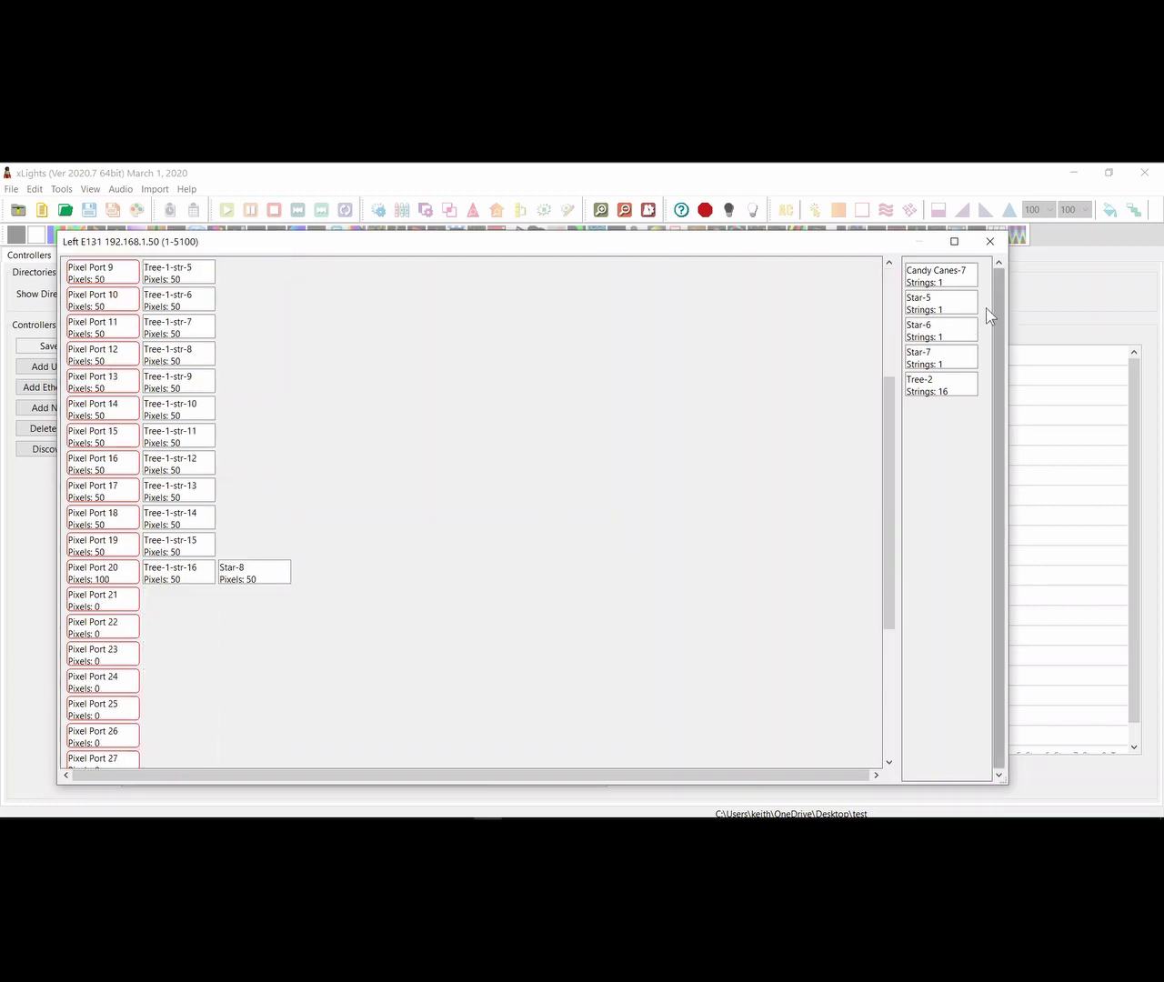
Close the port visualisation and examine the models' start and end channels in the layout, sorted by start channel
left_click(996, 244)
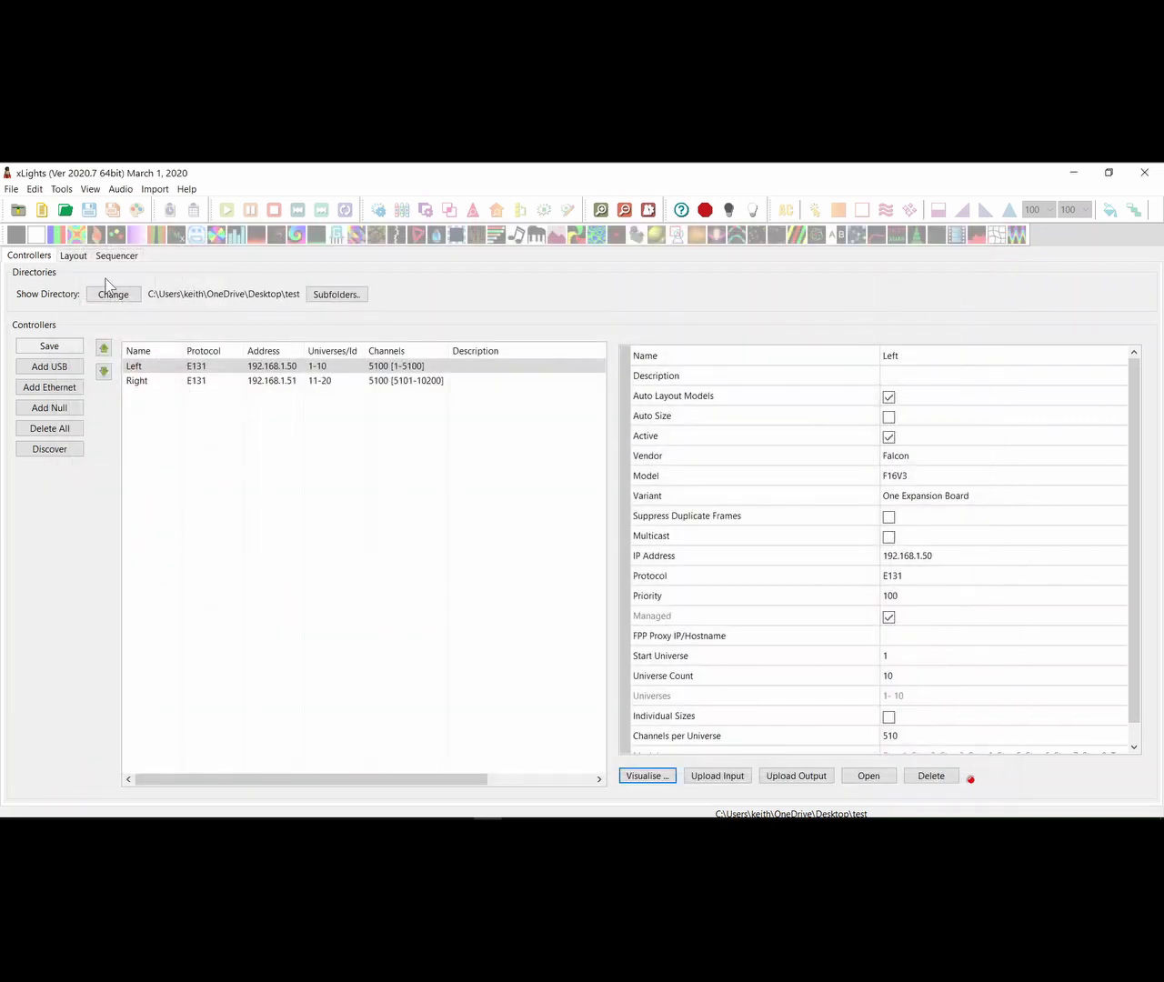
left_click(74, 255)
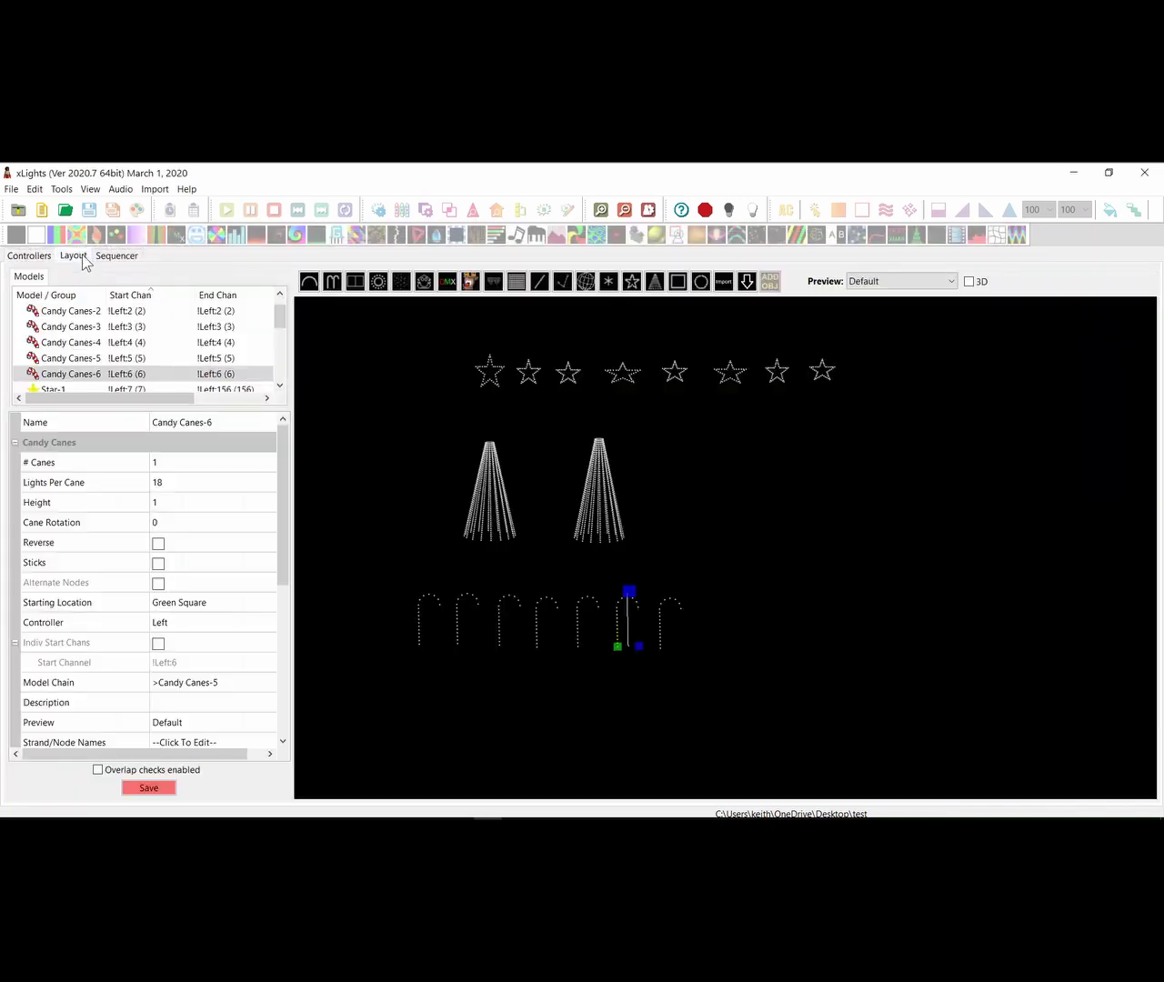
left_click(144, 300)
left_click(145, 298)
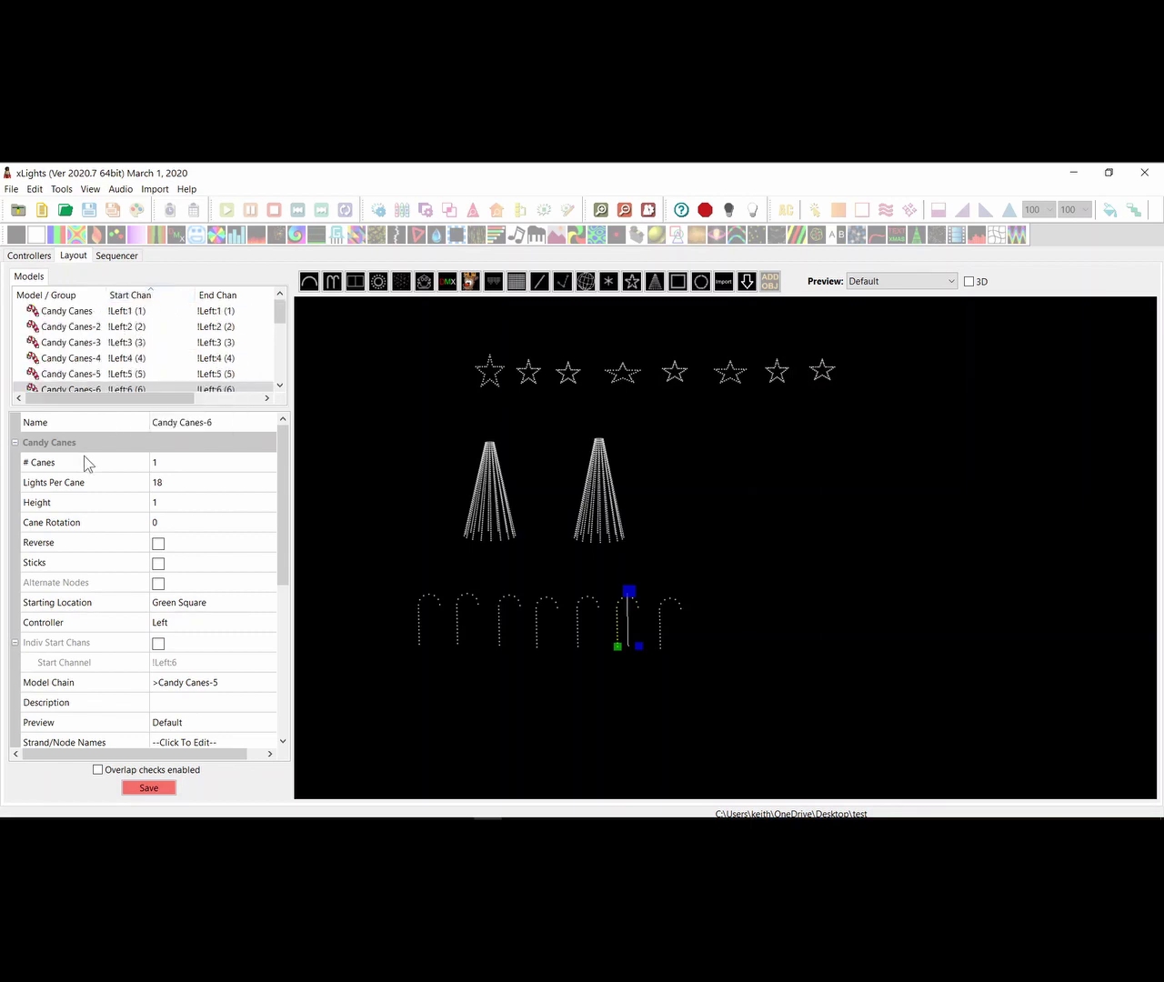
scroll(151, 337, "down", 4)
scroll(152, 337, "up", 1)
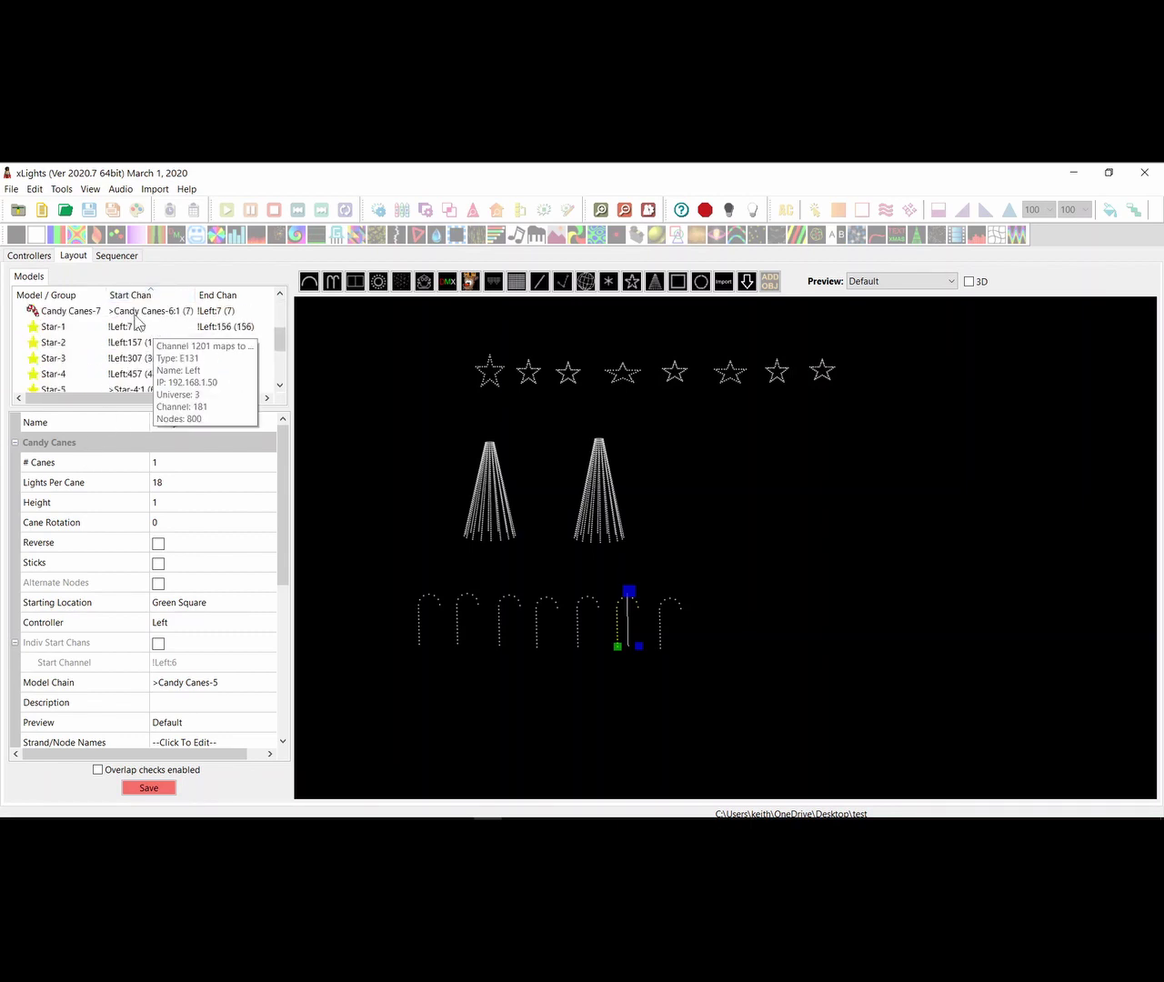
scroll(164, 355, "down", 1)
scroll(145, 353, "up", 3)
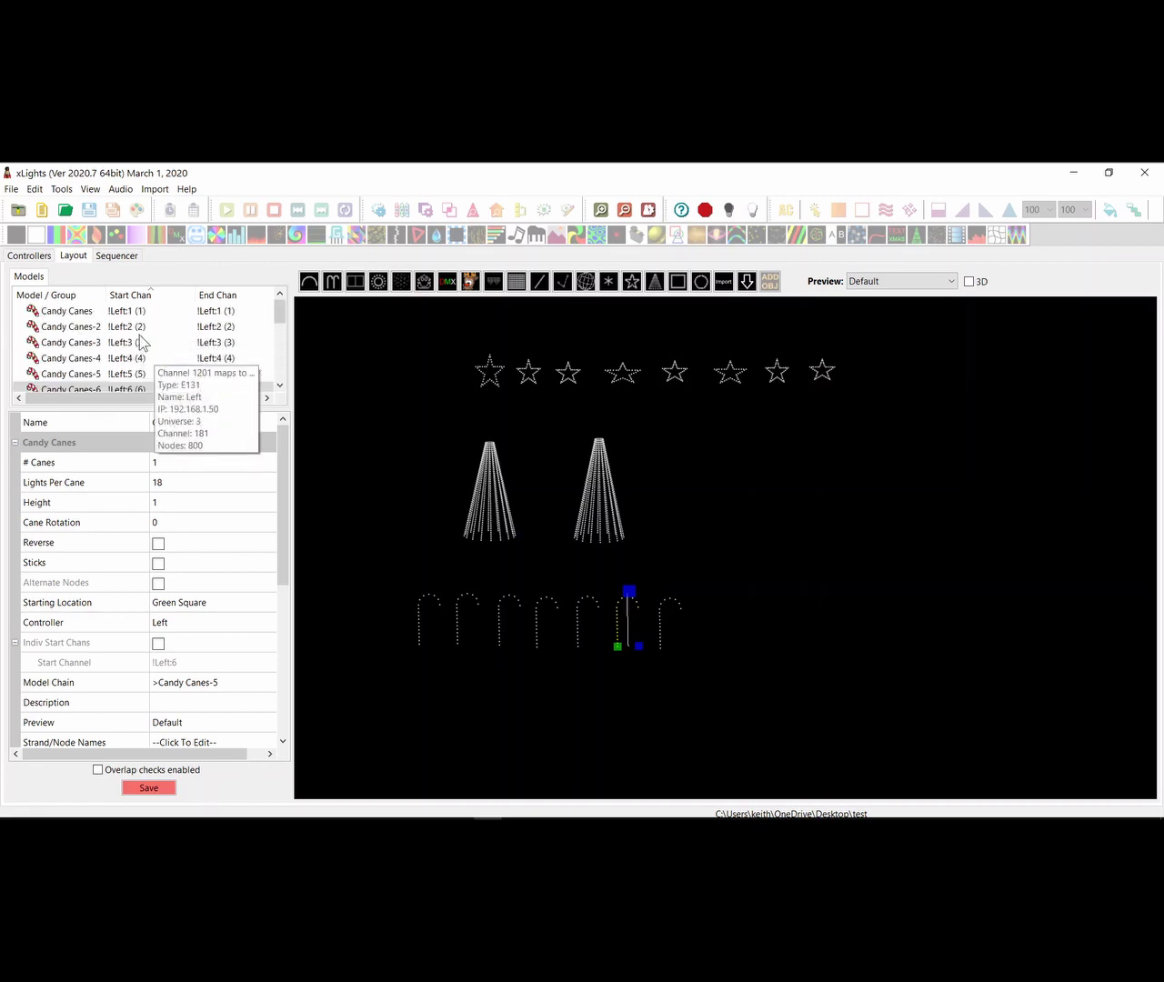
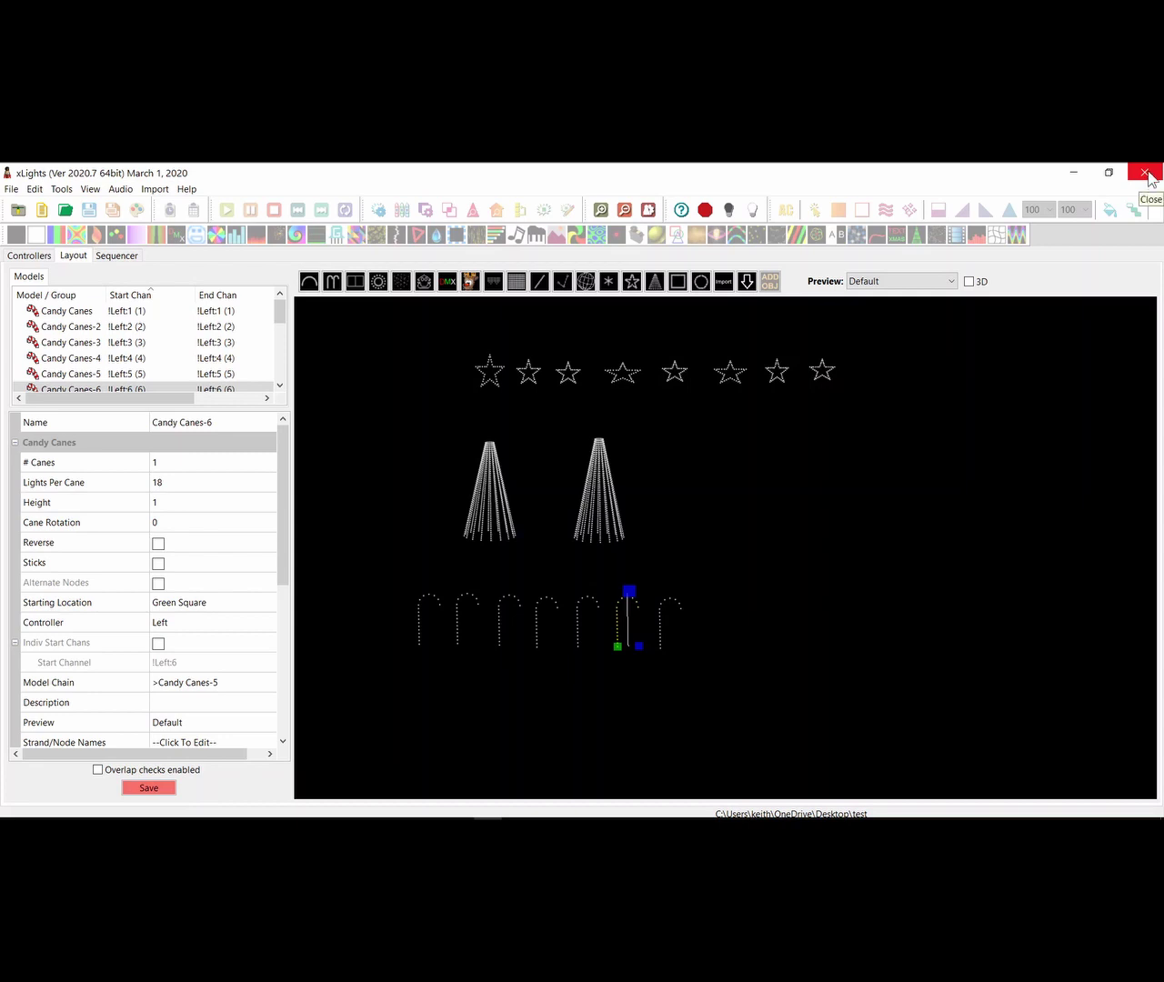
Close xLights without saving the model, view, perspective and preset changes
left_click(1145, 173)
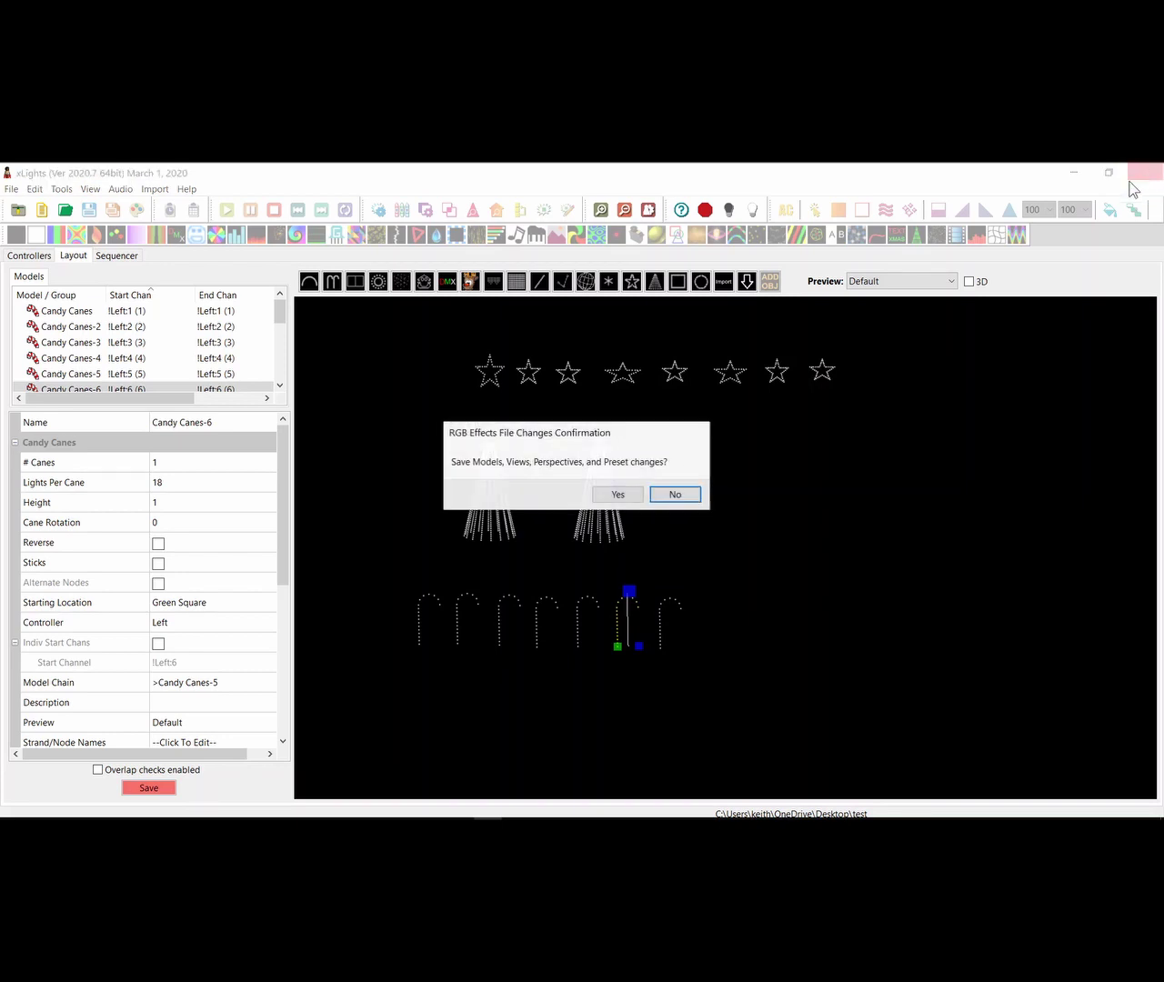
left_click(674, 496)
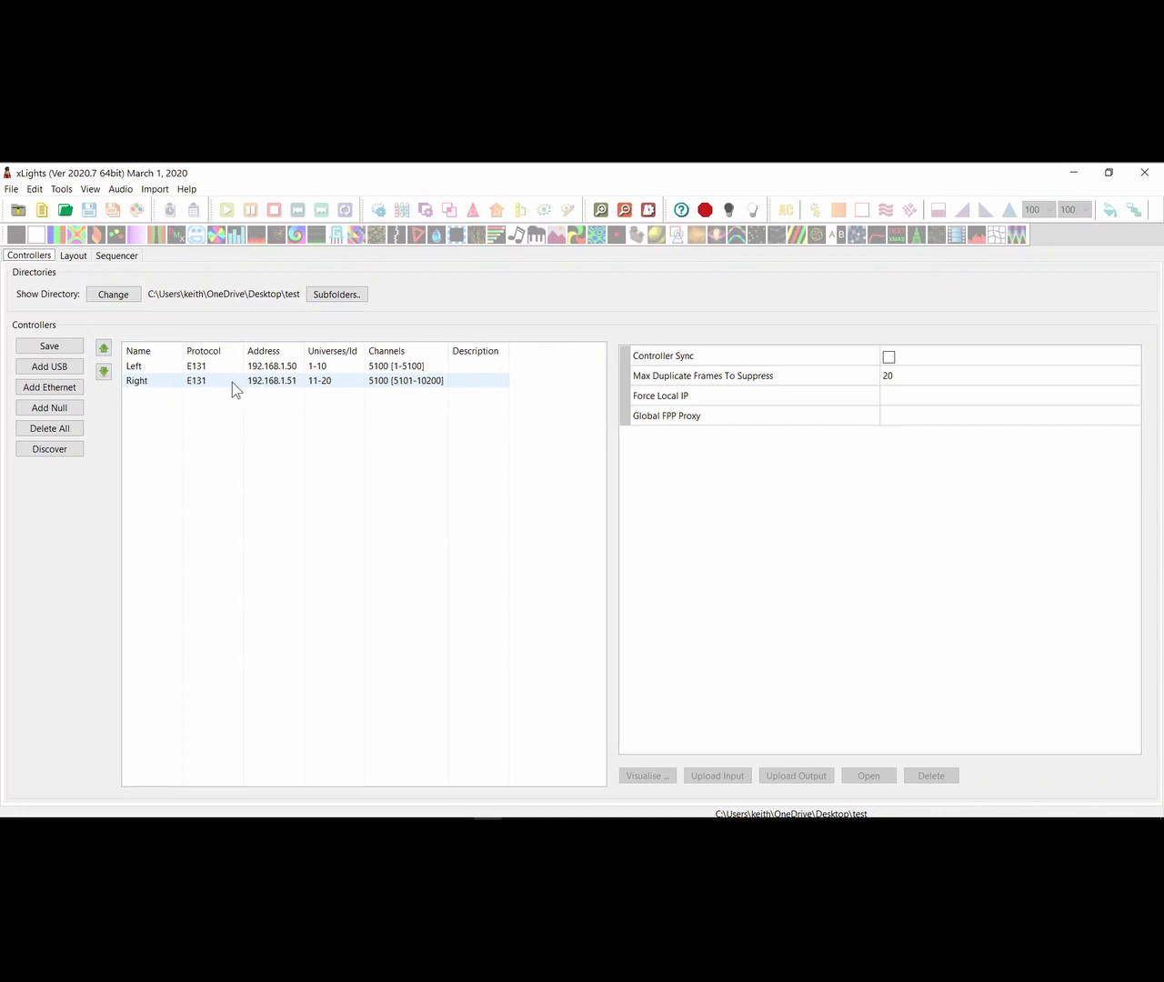
Open the port visualisation of the Right controller, examine its unassigned models and their channel details, and close it
left_click(72, 255)
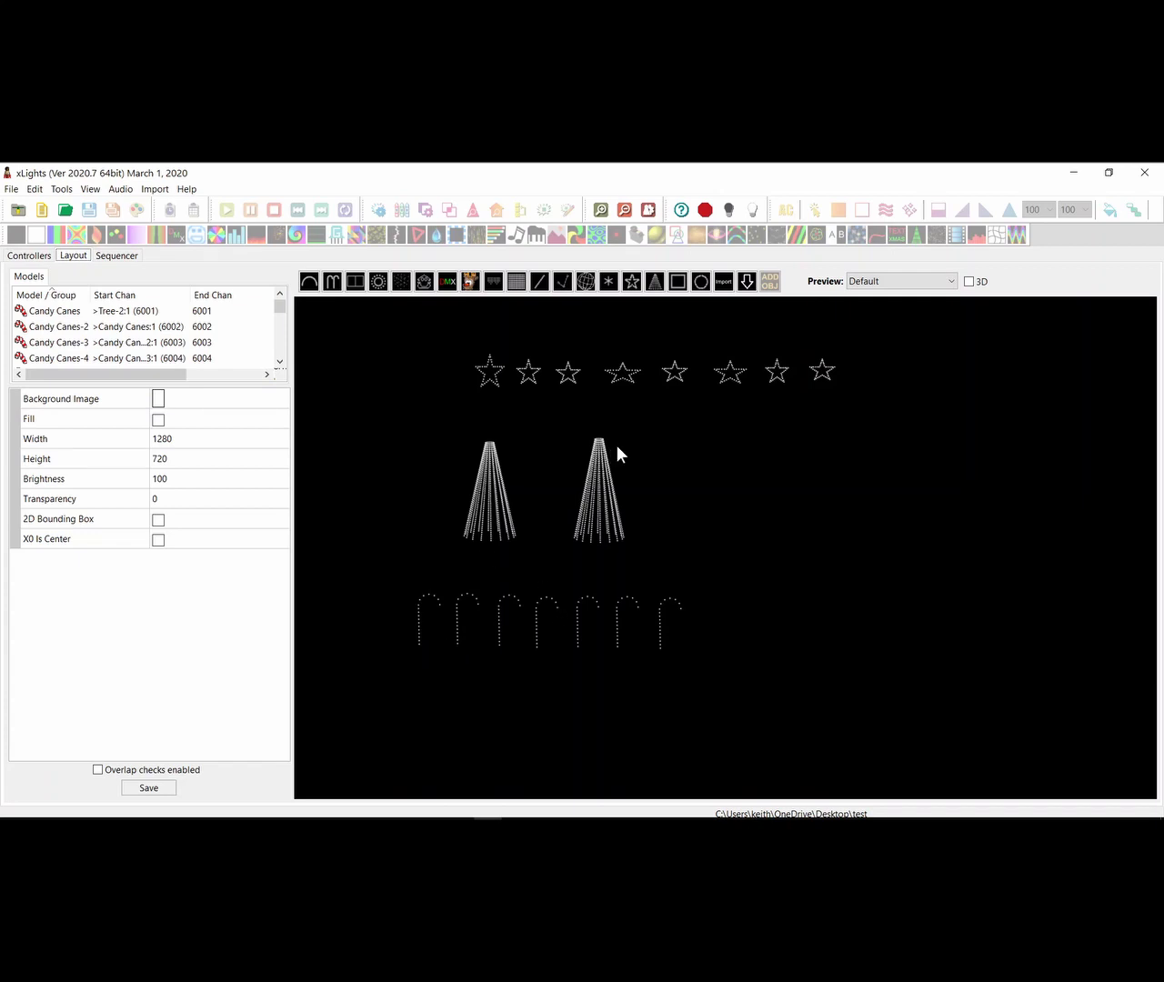
left_click(30, 256)
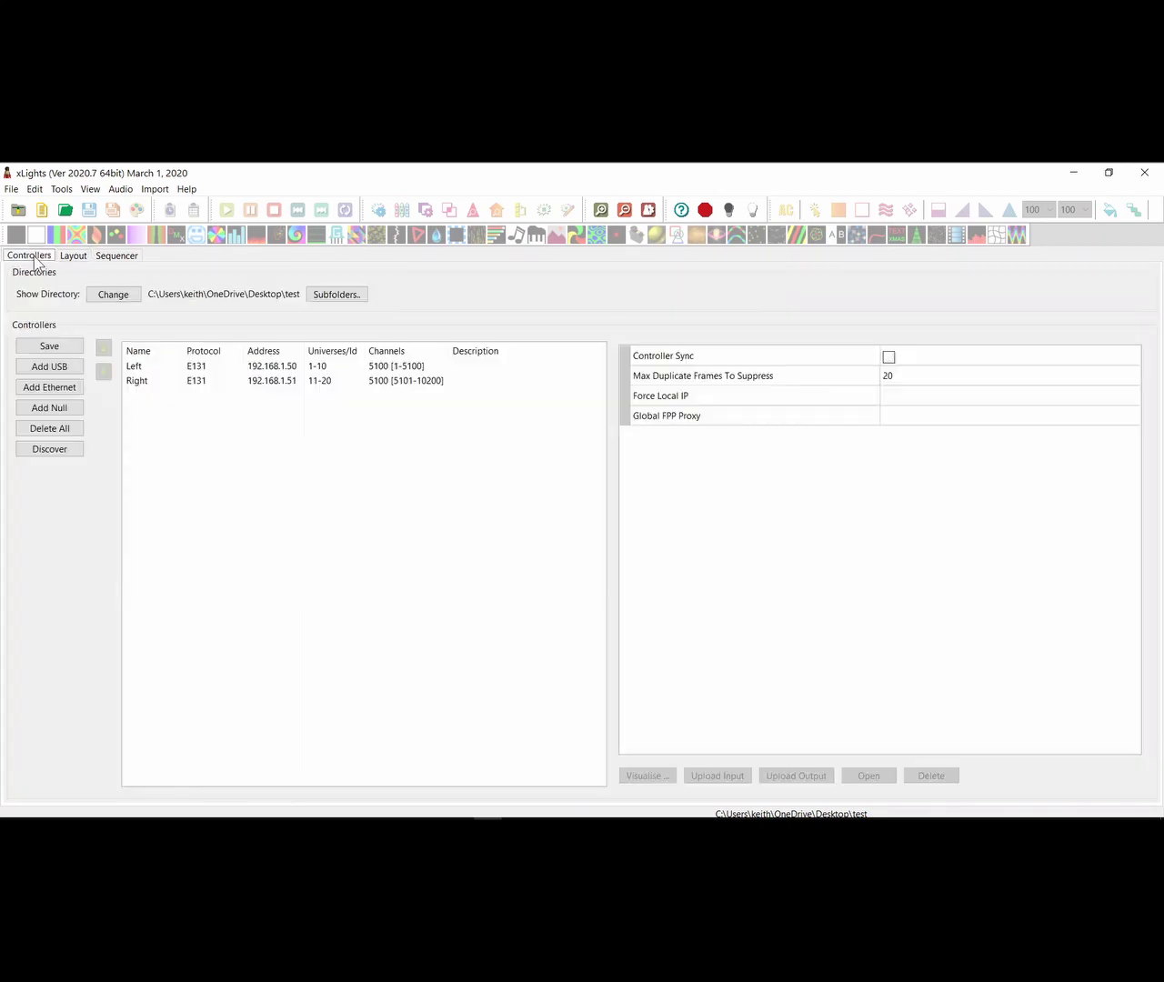
left_click(224, 380)
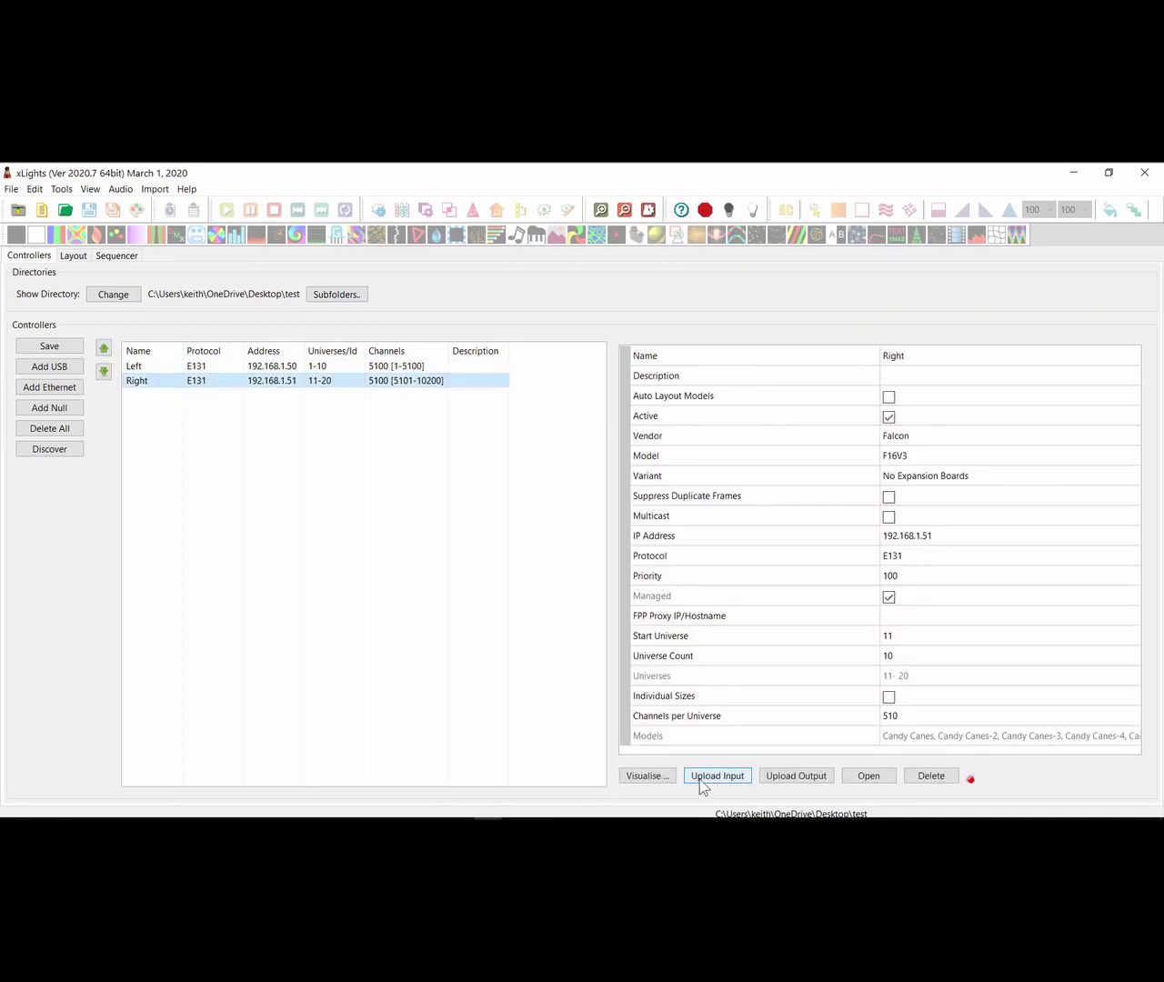
left_click(663, 777)
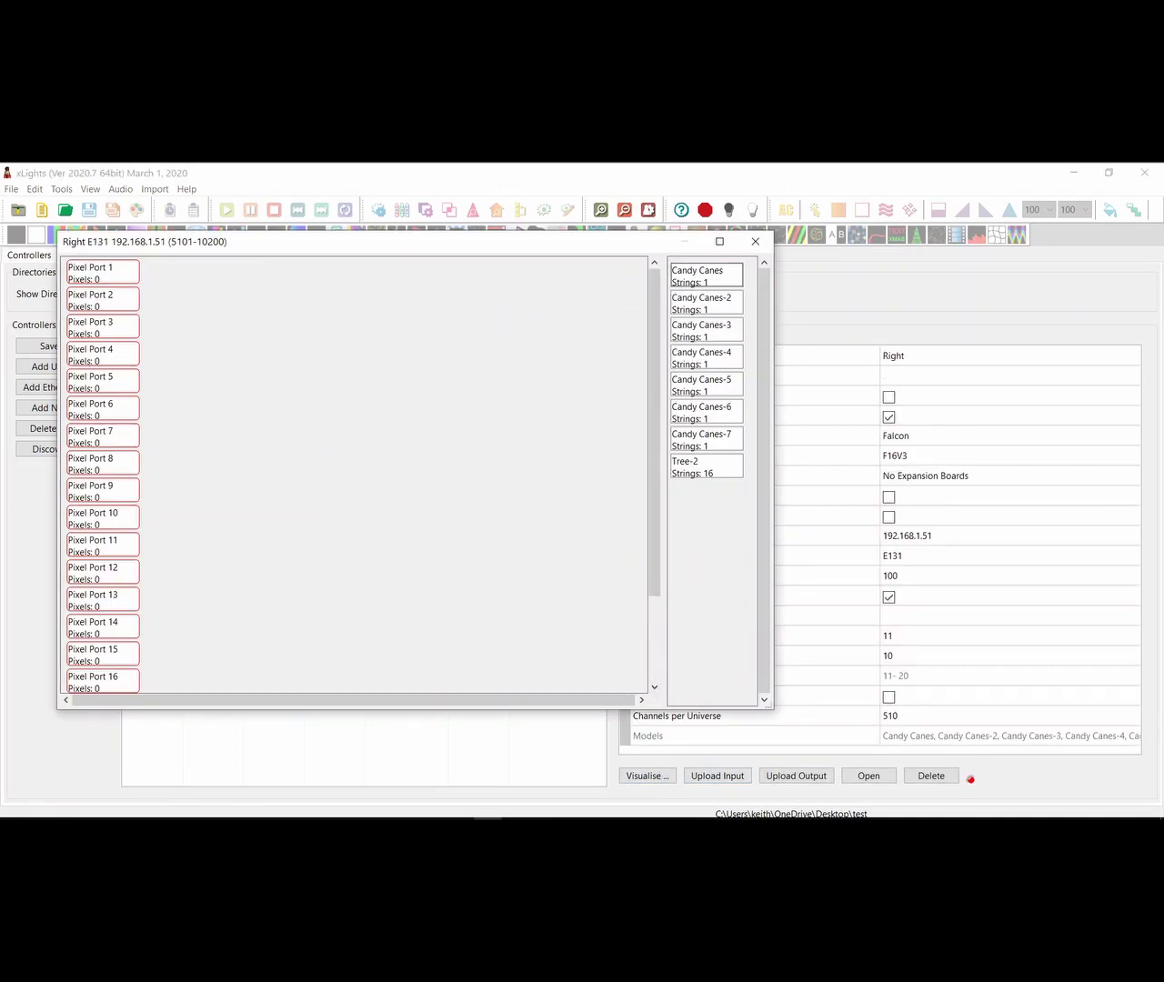
mouse_move(697, 289)
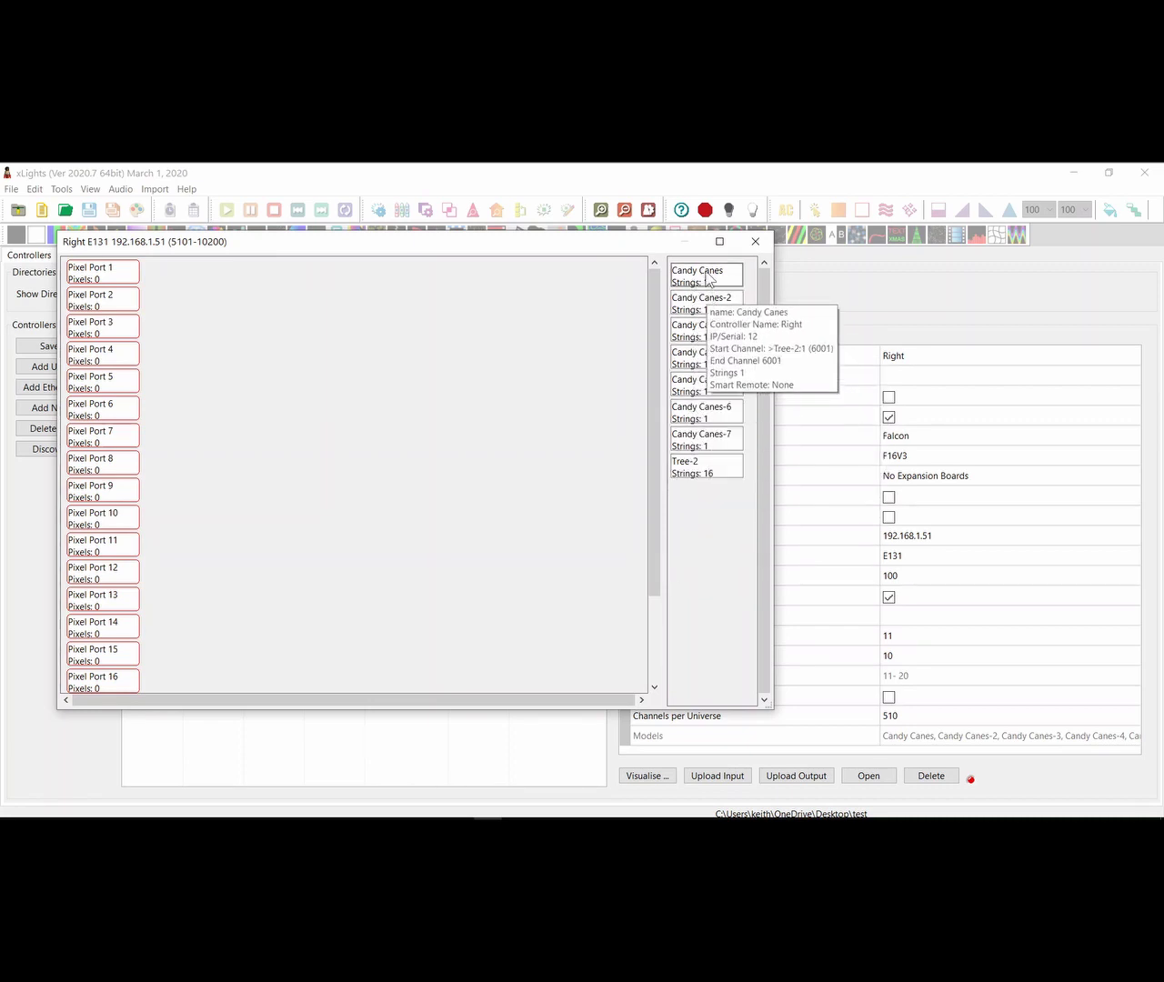
mouse_move(698, 398)
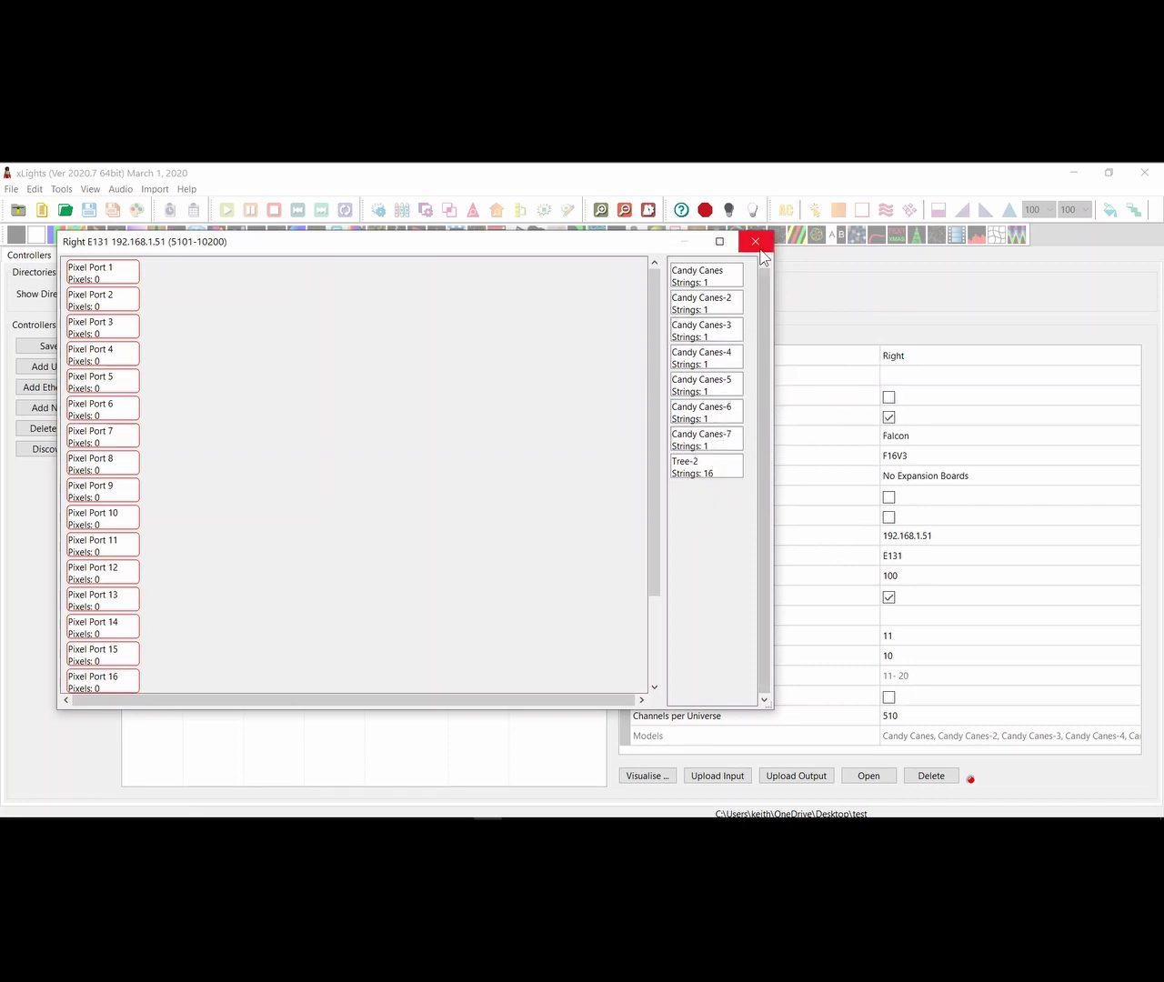
left_click(758, 248)
Set the start channel of Star-5 in the layout to #11:1
left_click(82, 259)
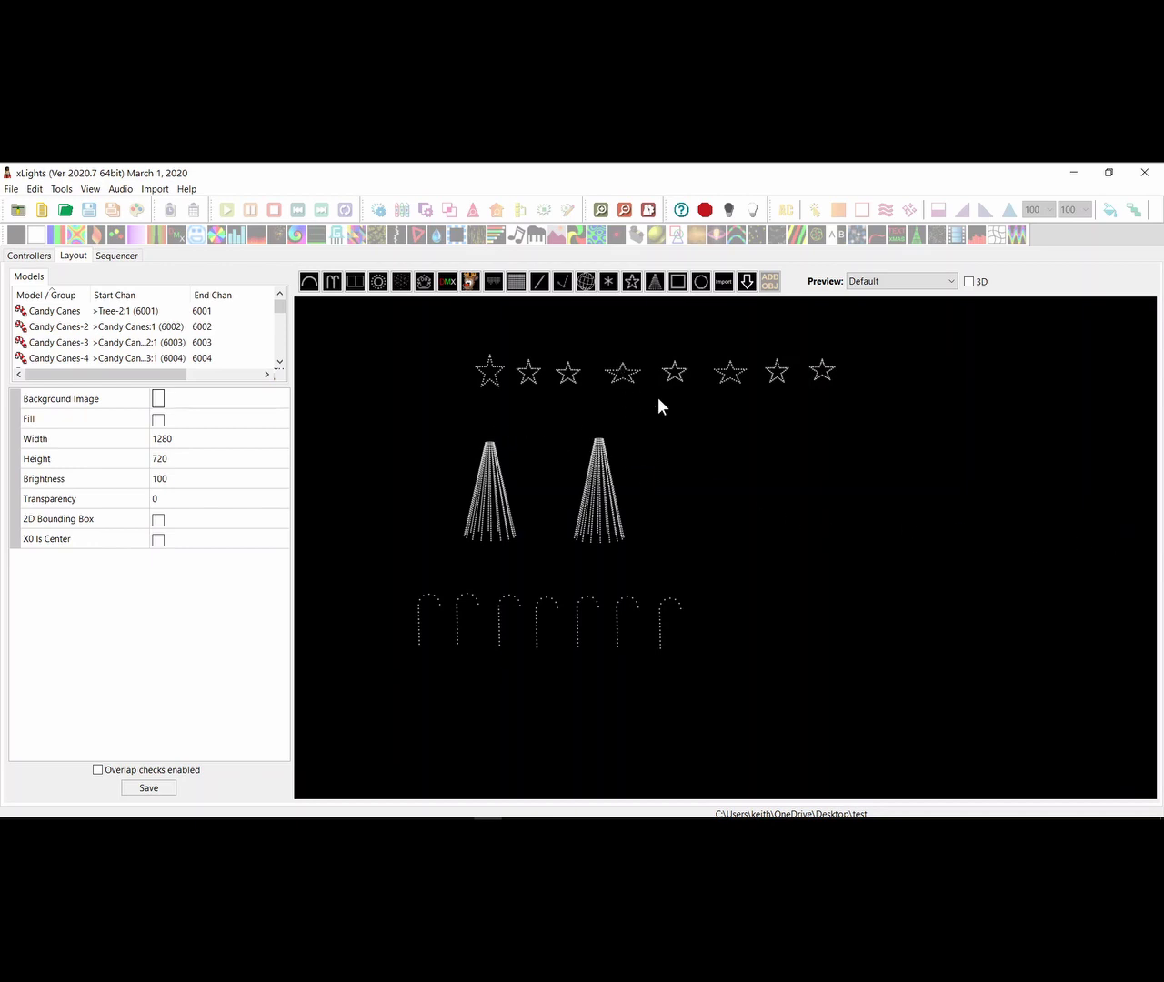
left_click(672, 375)
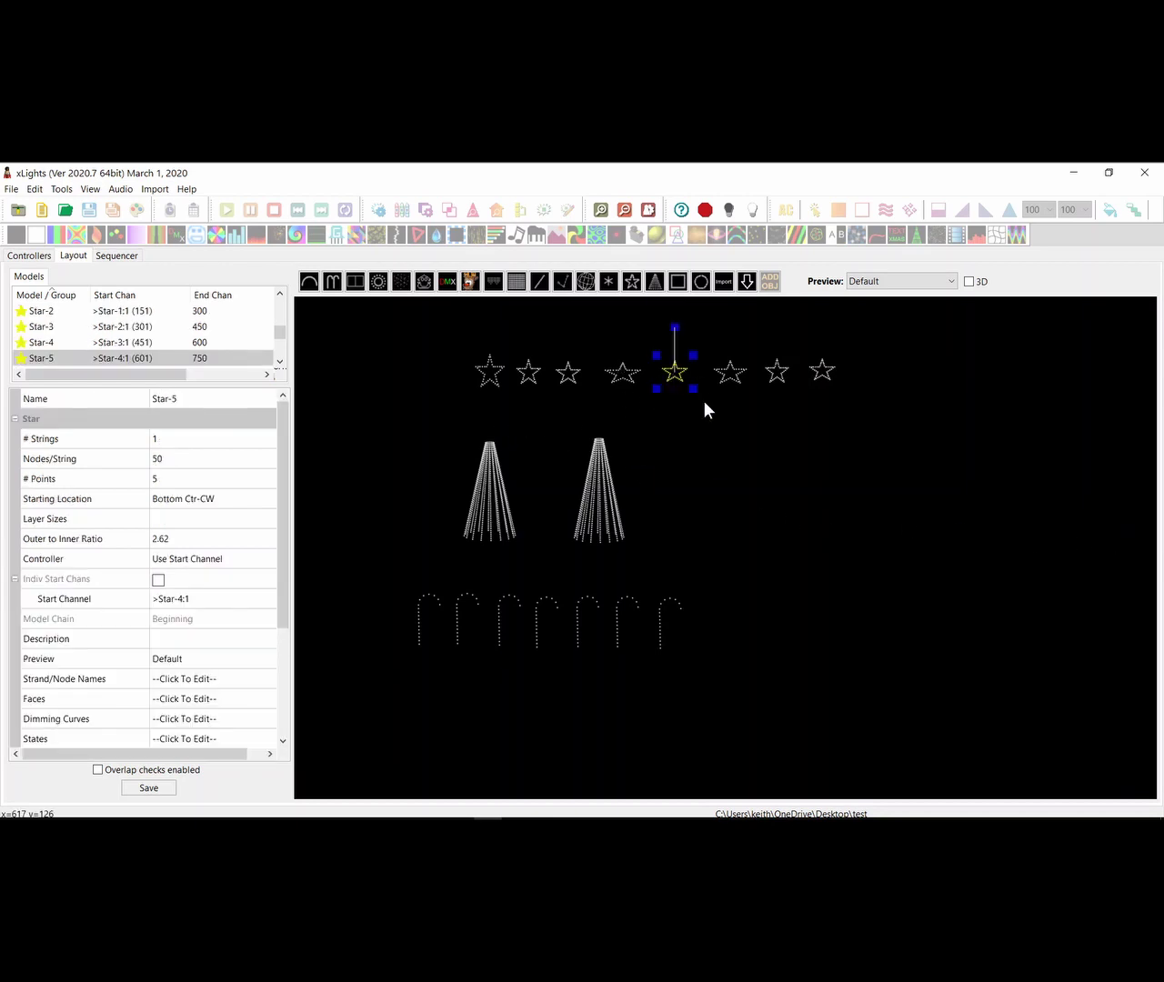
left_click(186, 596)
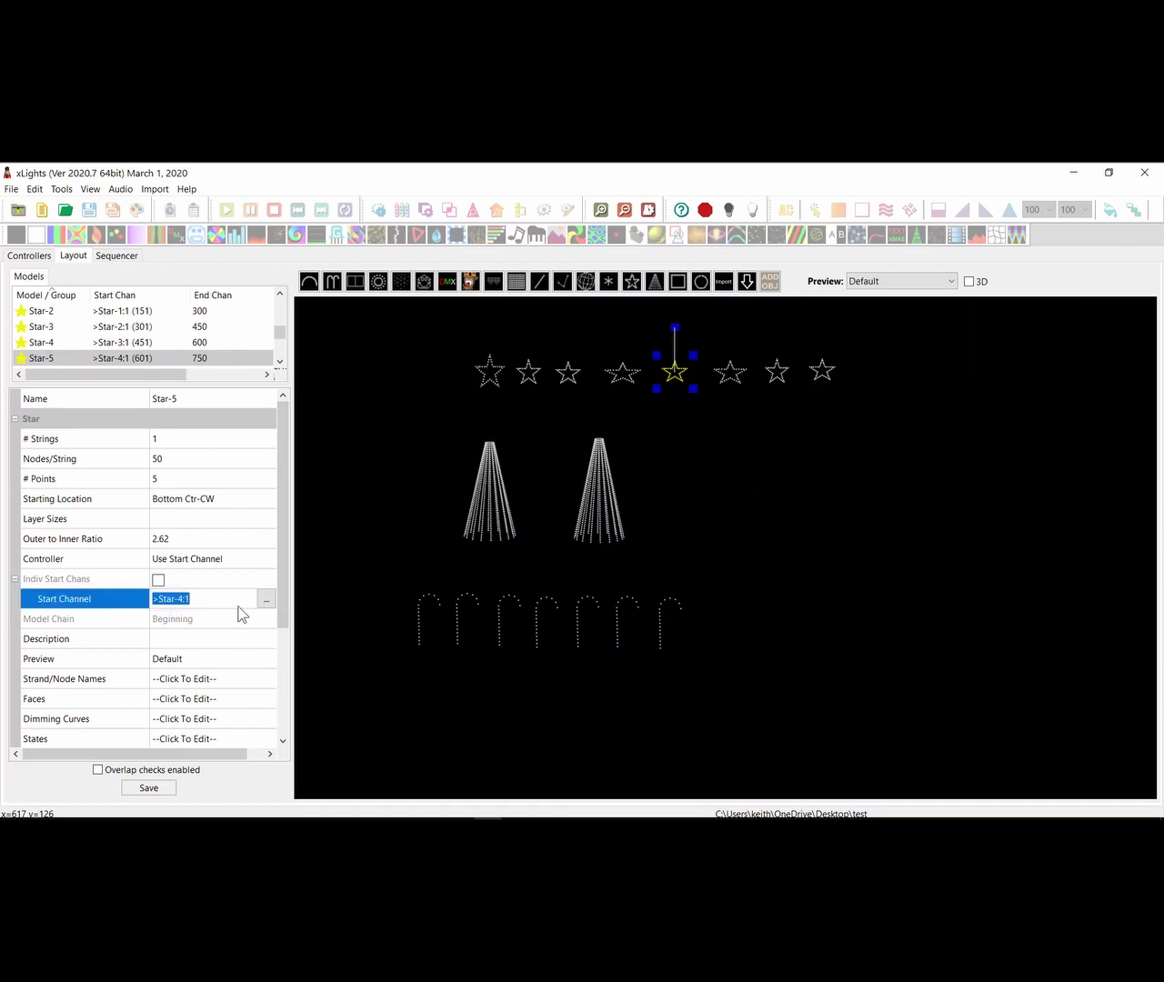
type("#11:1")
key("Return")
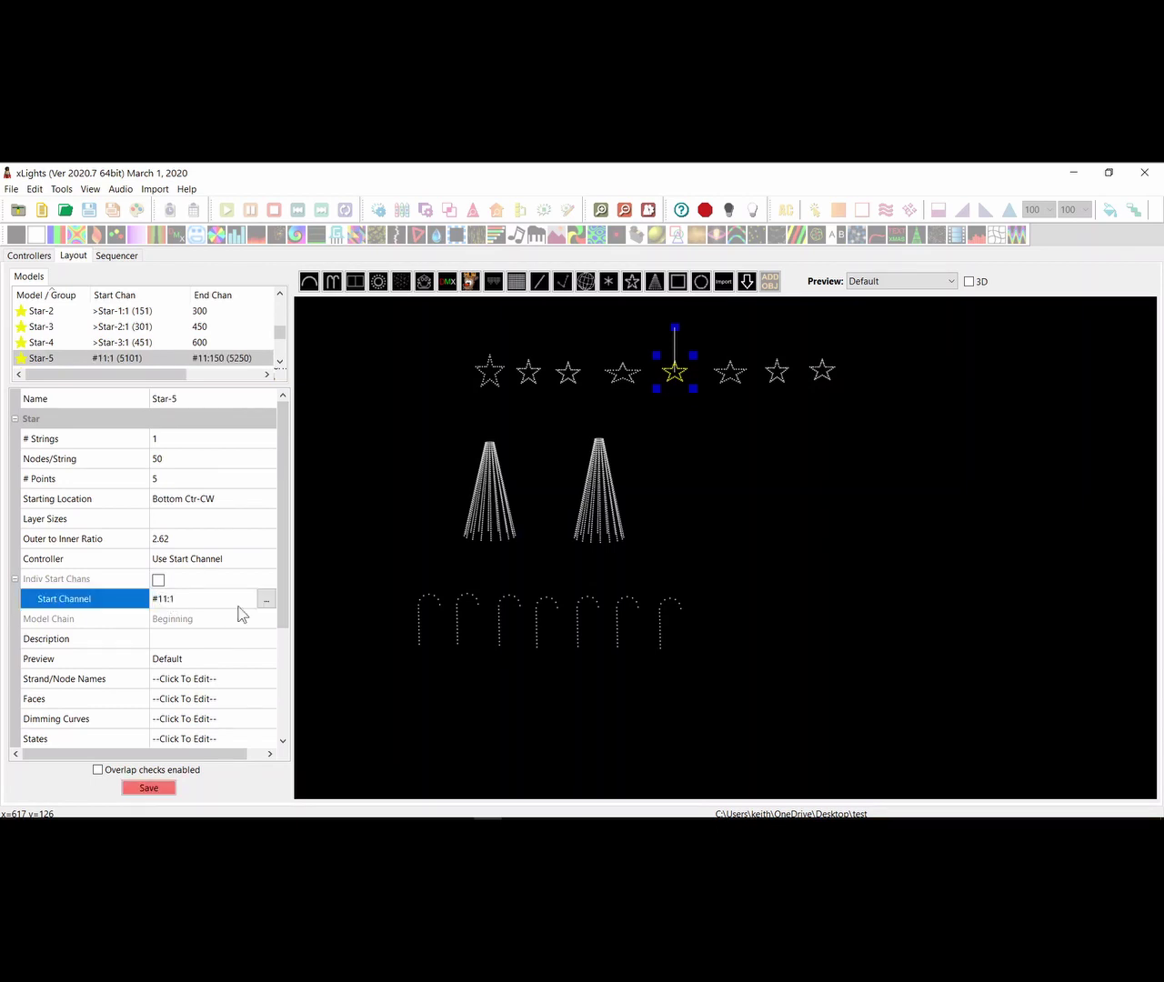
Set the start channel of Star-6 to #12:1
left_click(729, 372)
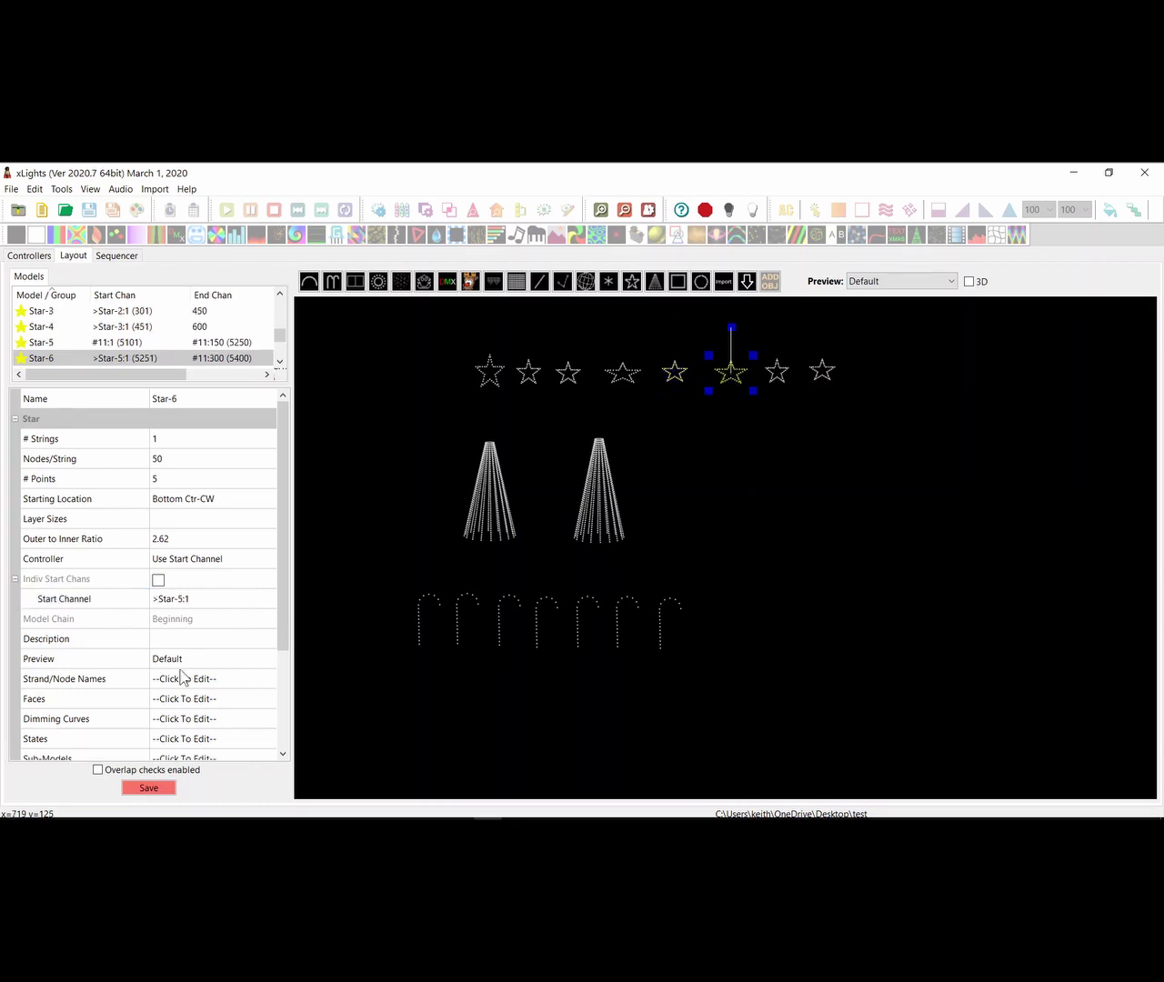
left_click(200, 598)
type("#")
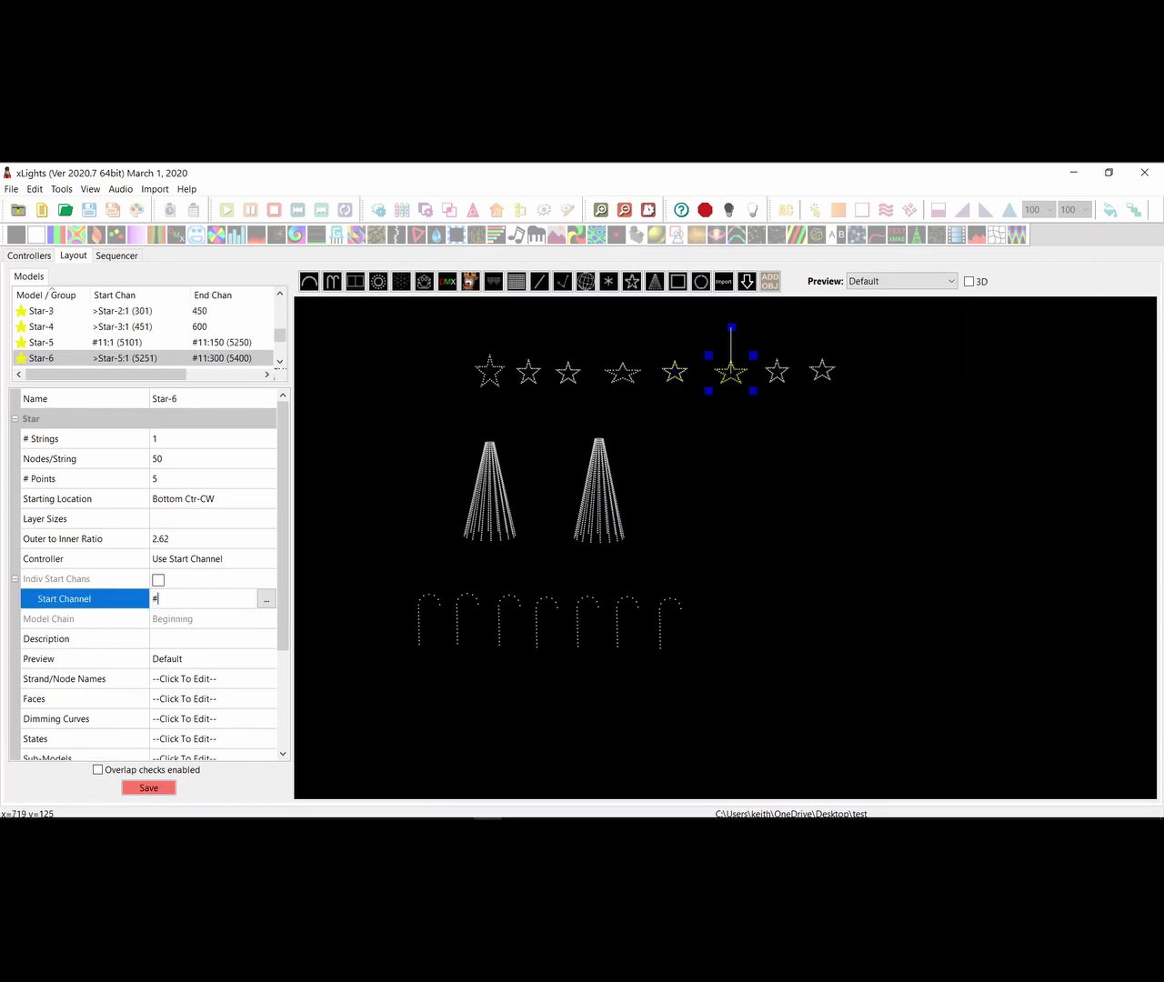
type("12:1")
key("Return")
Set the start channel of Star-7 to #13:1
left_click(778, 373)
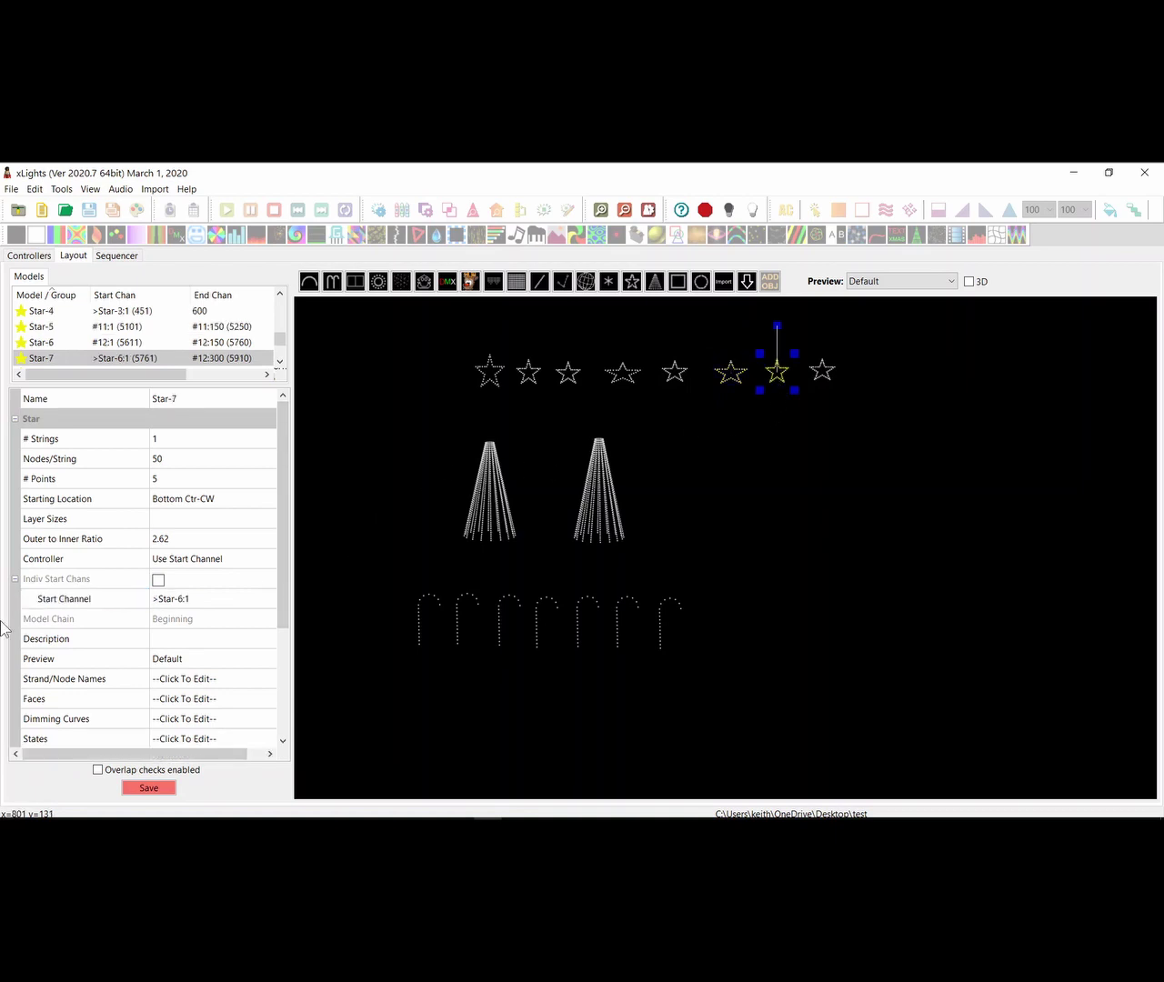
left_click(207, 600)
type("#13:1")
key("Return")
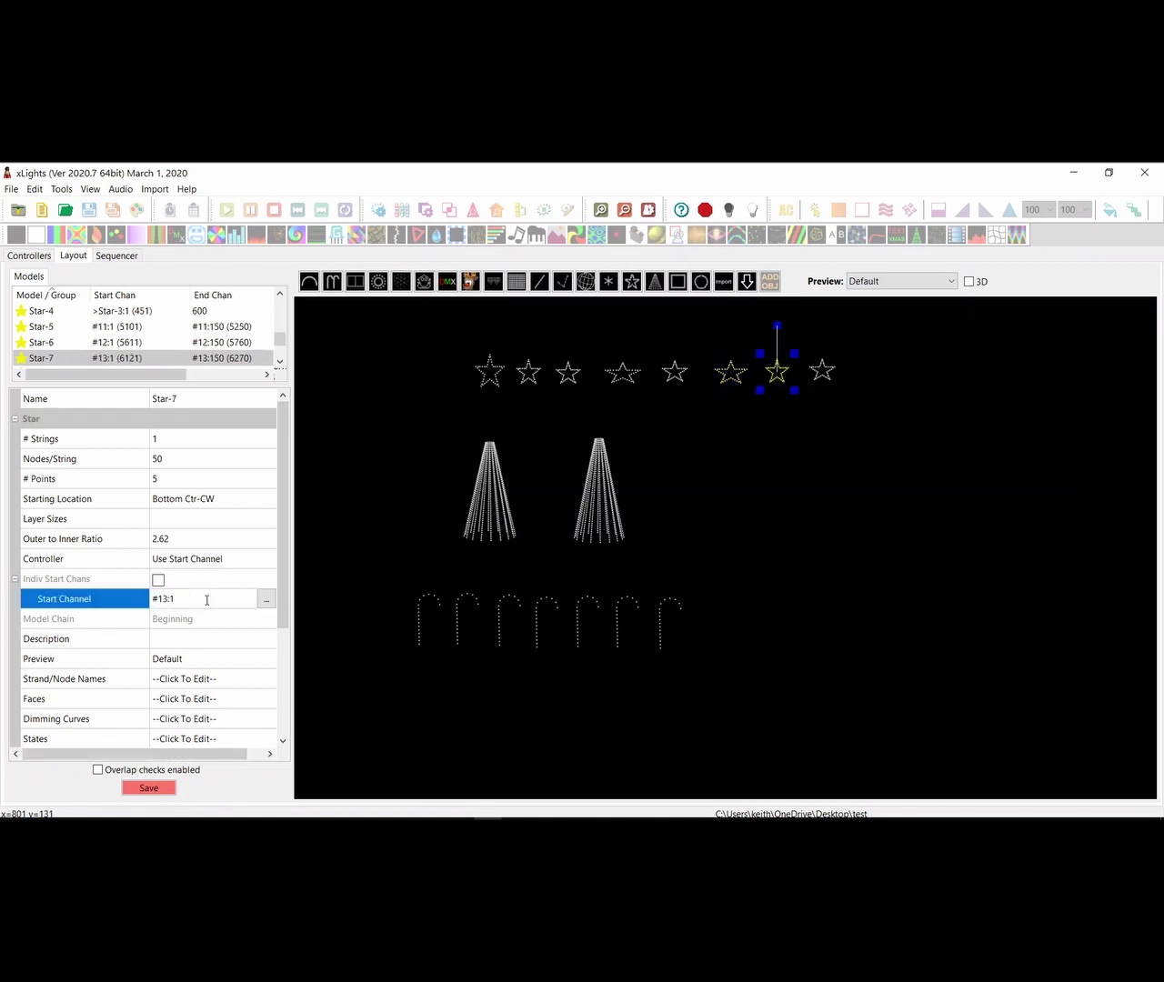
Set the start channel of Star-8, the last star in the row, to #14:1
left_click(812, 374)
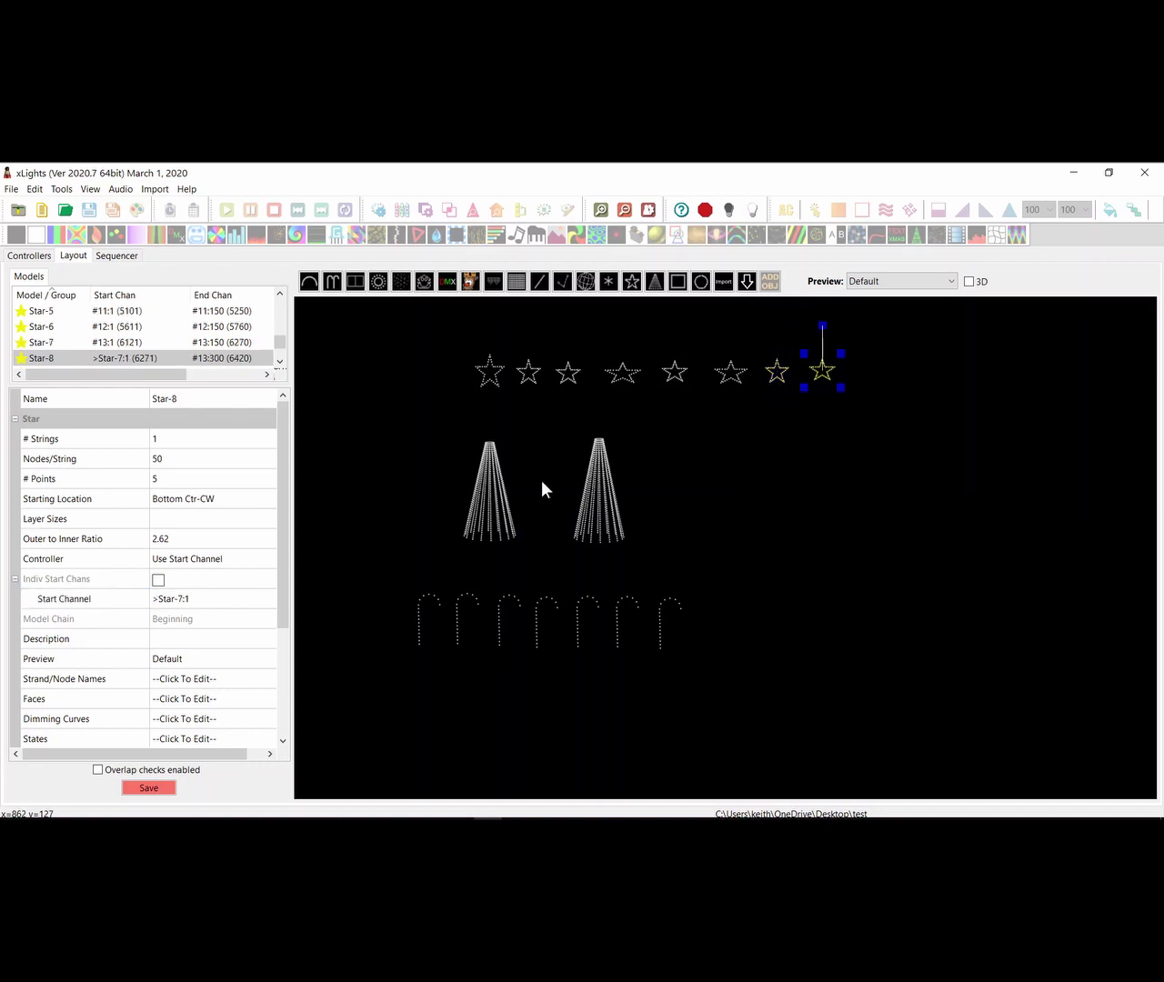
left_click(209, 602)
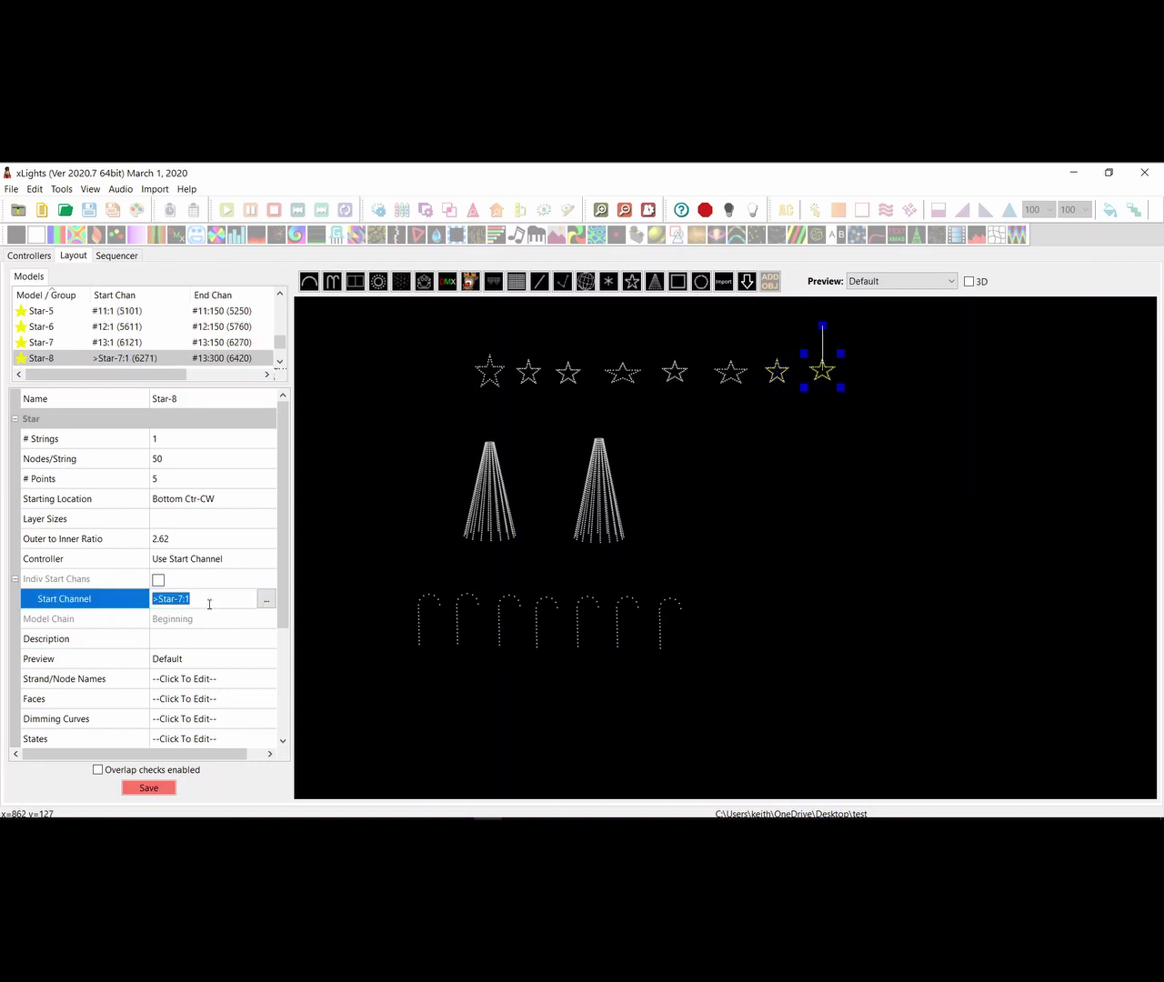
type("#14:1")
key("Return")
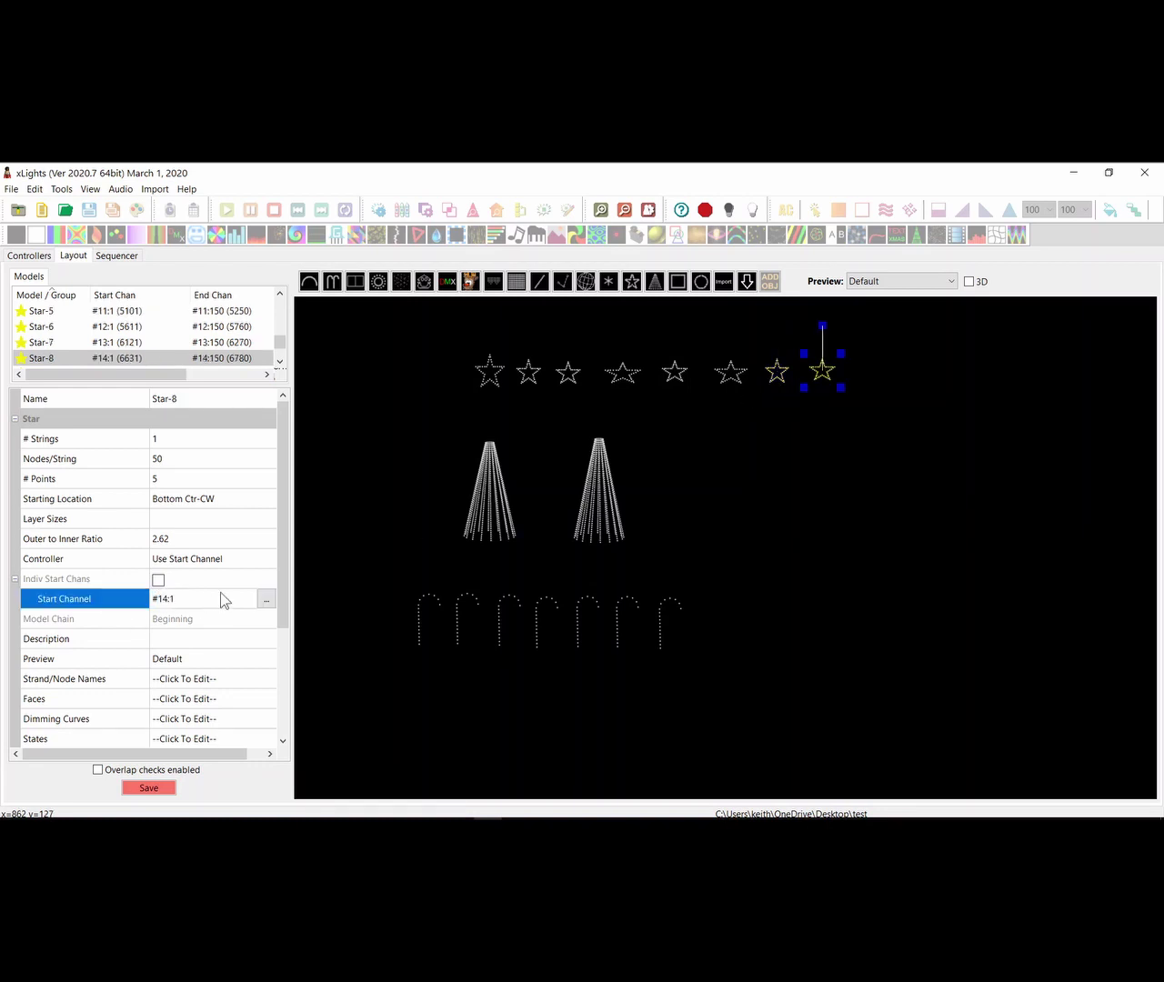
Set the start channel of Tree-2 to #1:1
left_click(598, 512)
left_click(185, 600)
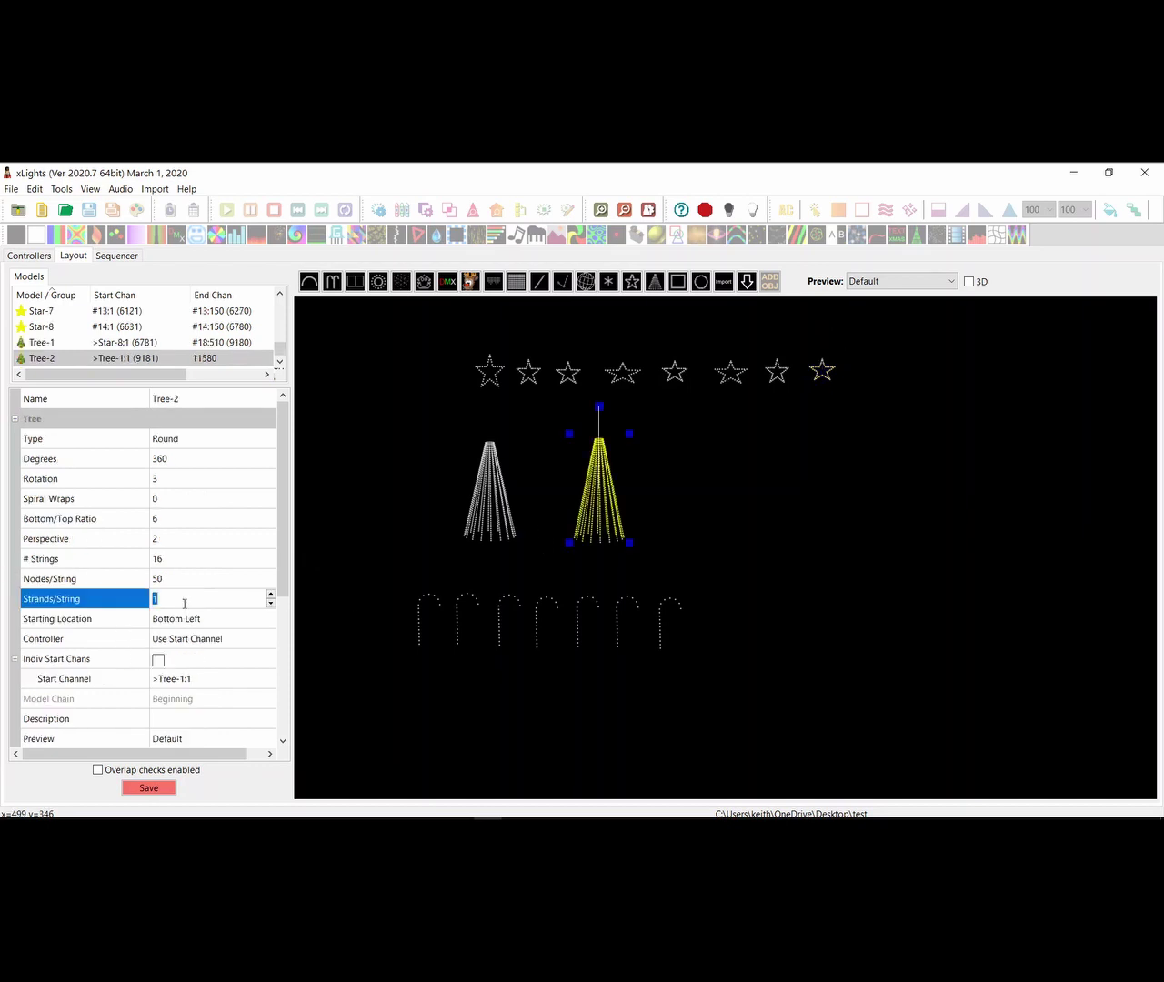
left_click(200, 685)
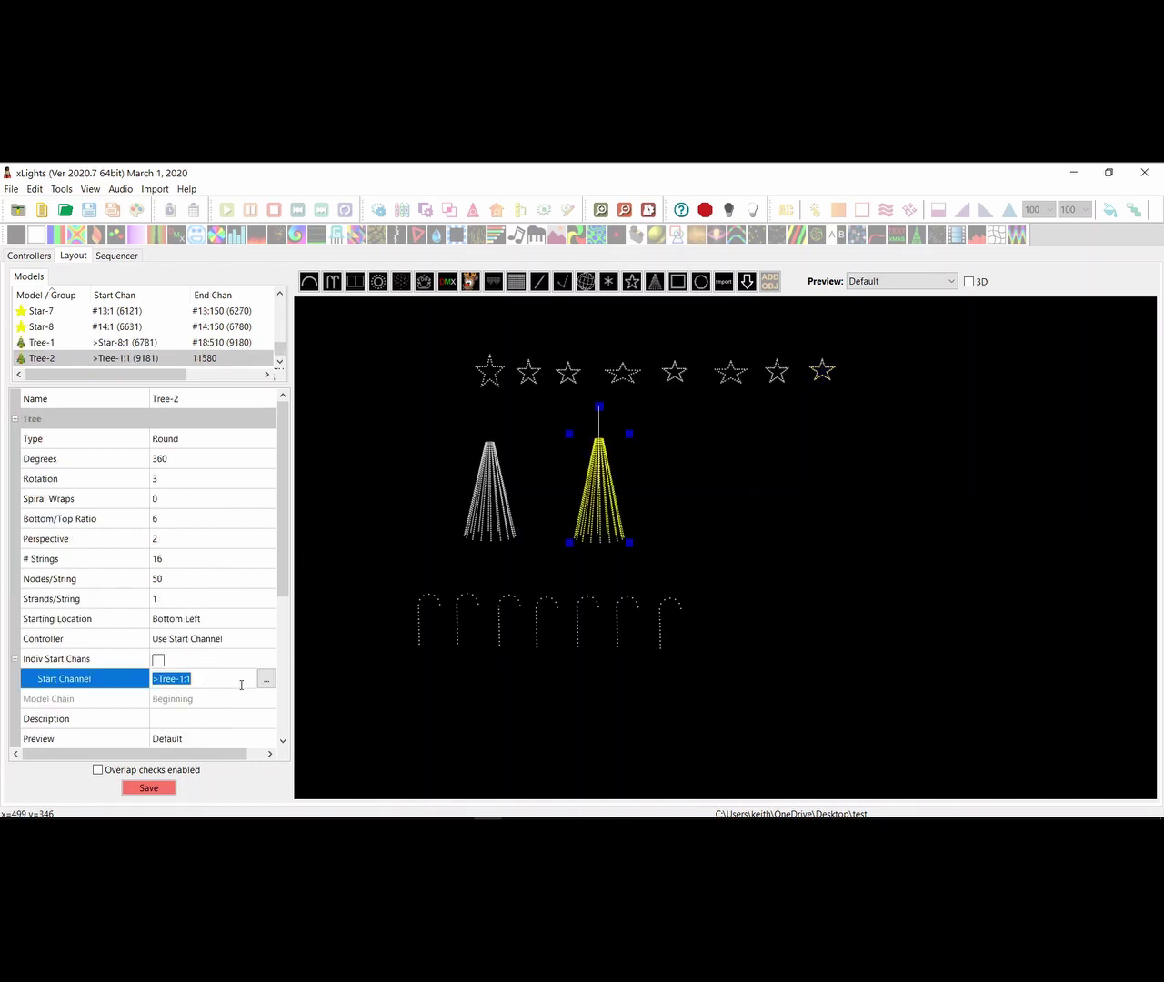
type("#1:1")
key("Return")
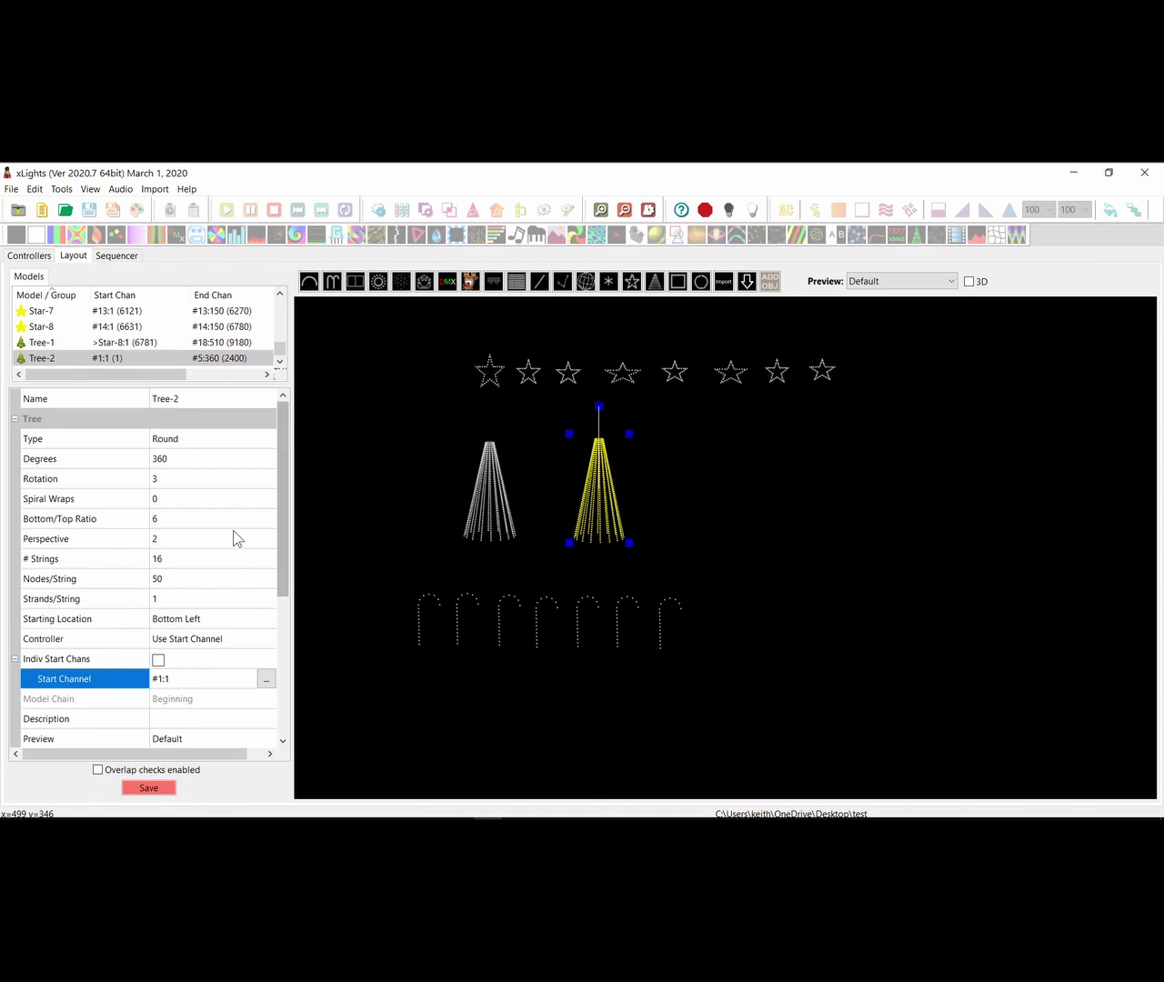
Check the start channel of Star-8, and set the start channel of the first candy cane model, Candy Canes, to #15:1
left_click(419, 619)
left_click(421, 612)
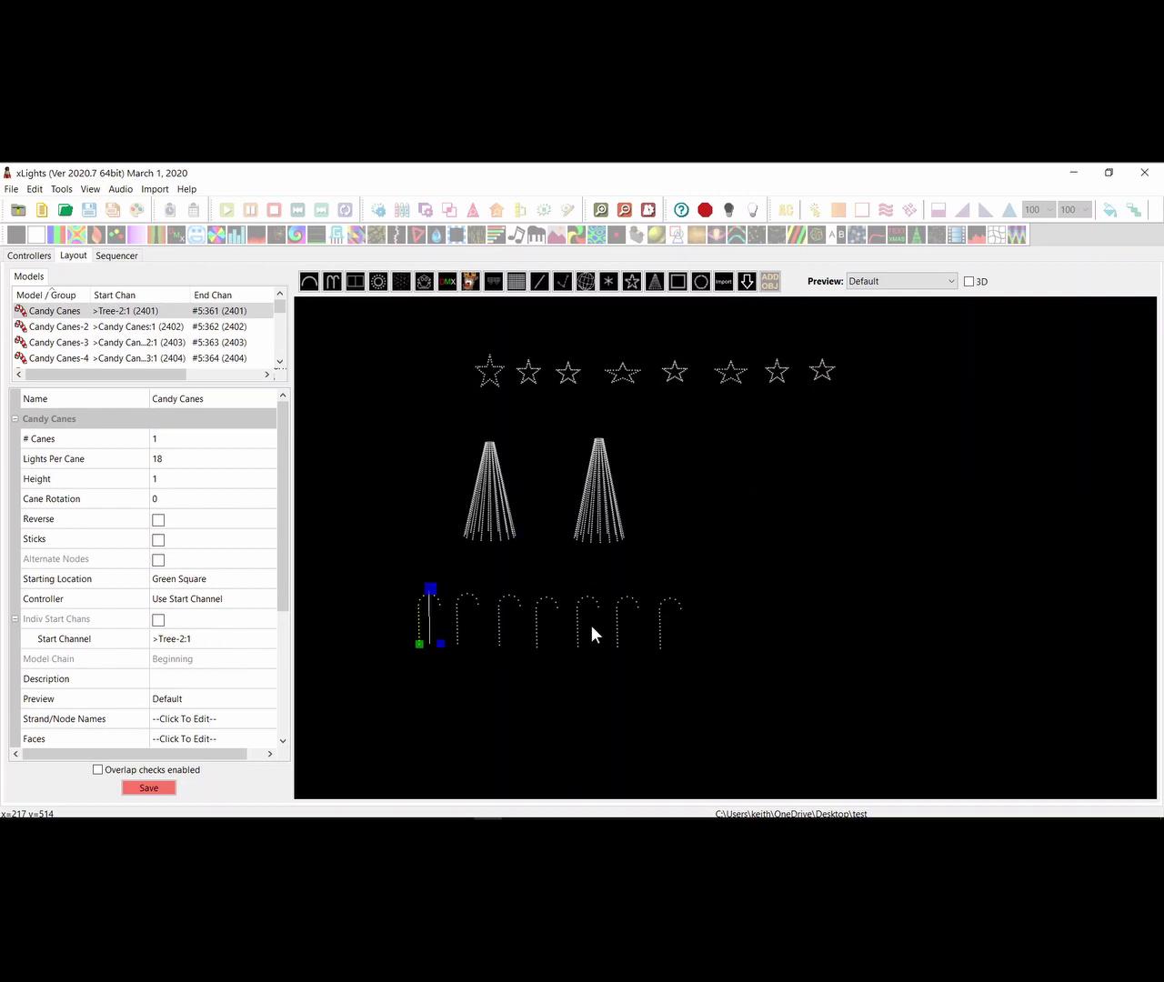
left_click(823, 371)
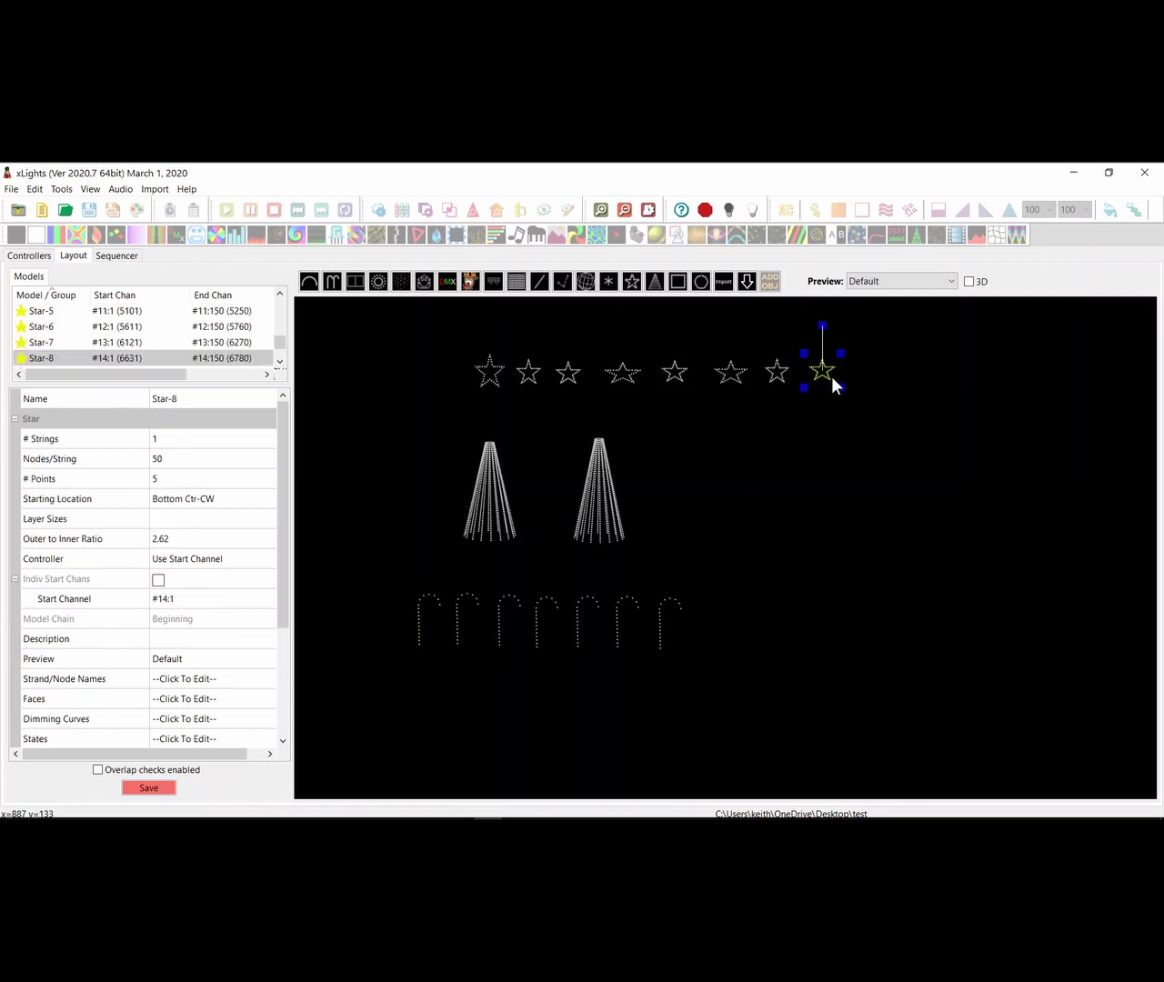
left_click(425, 626)
left_click(194, 639)
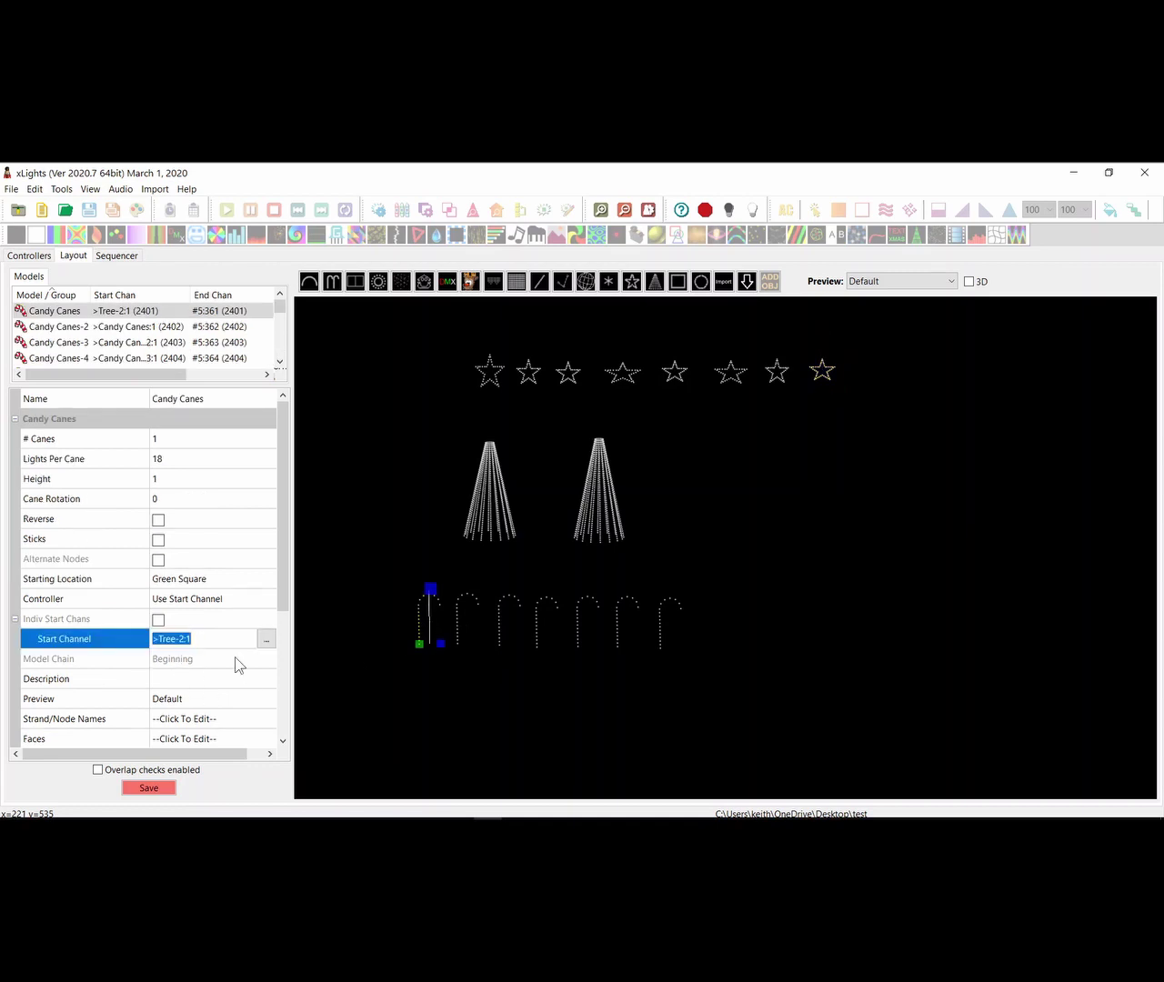
type("#15:1")
key("Return")
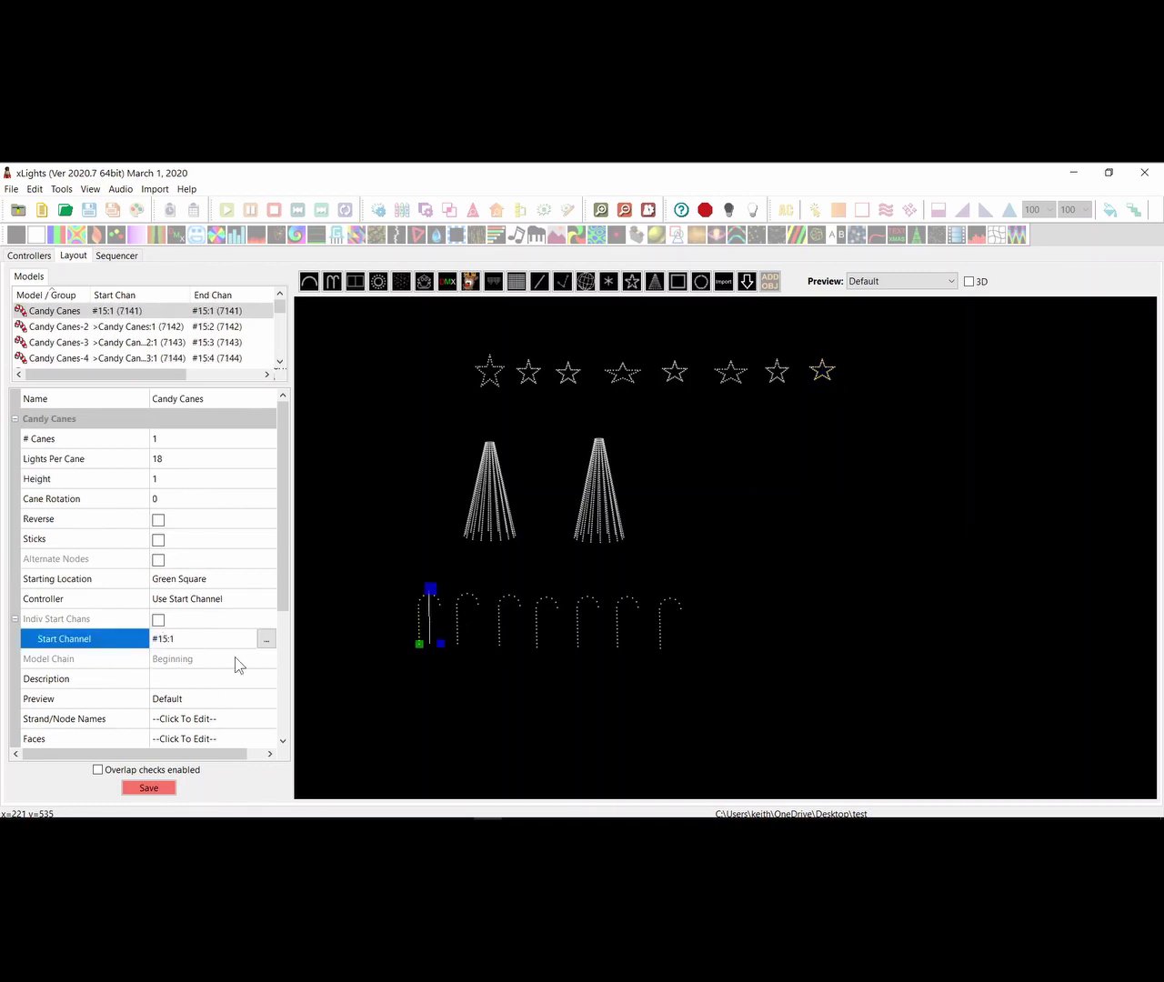
Set the start channel of Tree-1 to #1:1 and save the layout
left_click(495, 508)
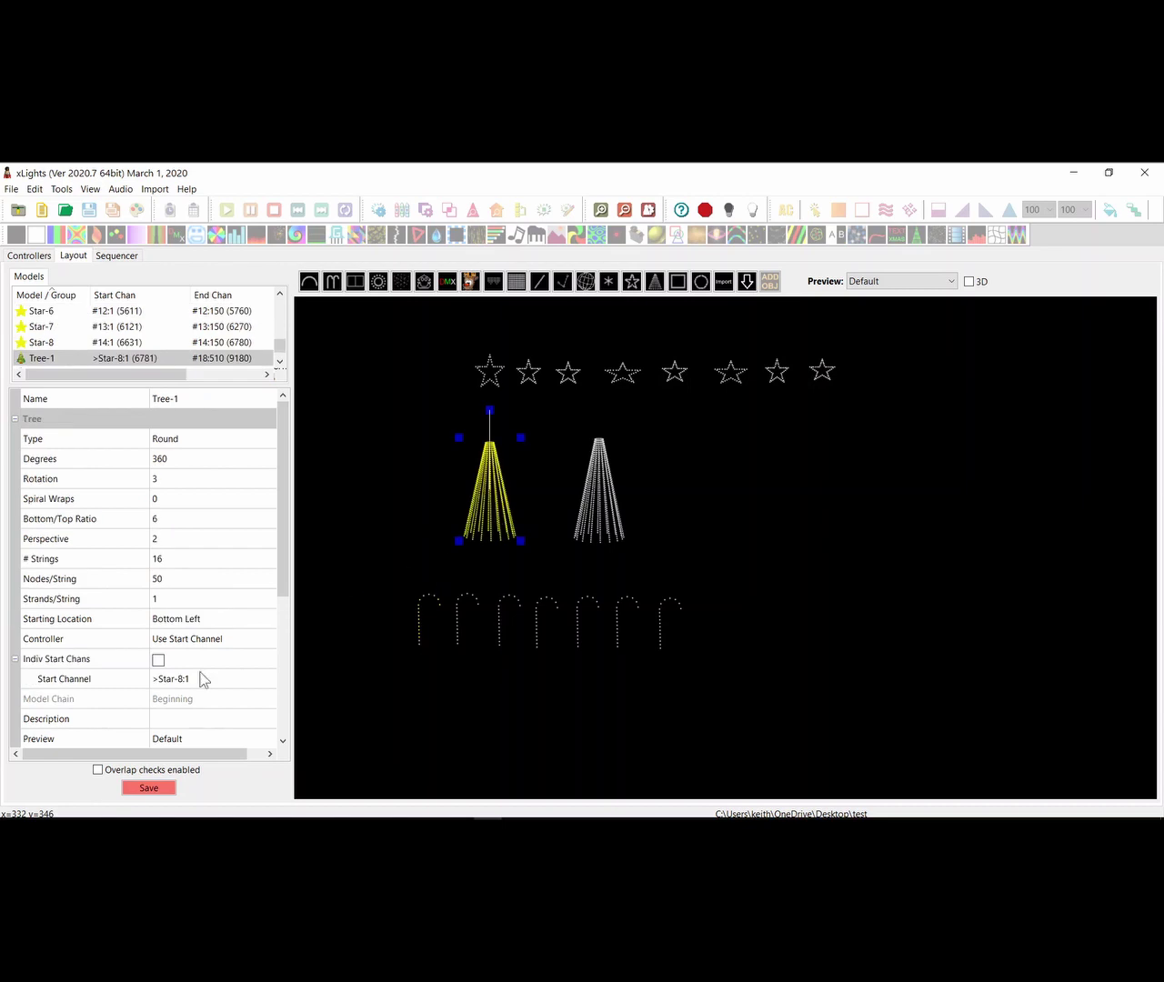
left_click(197, 679)
type("#1:1")
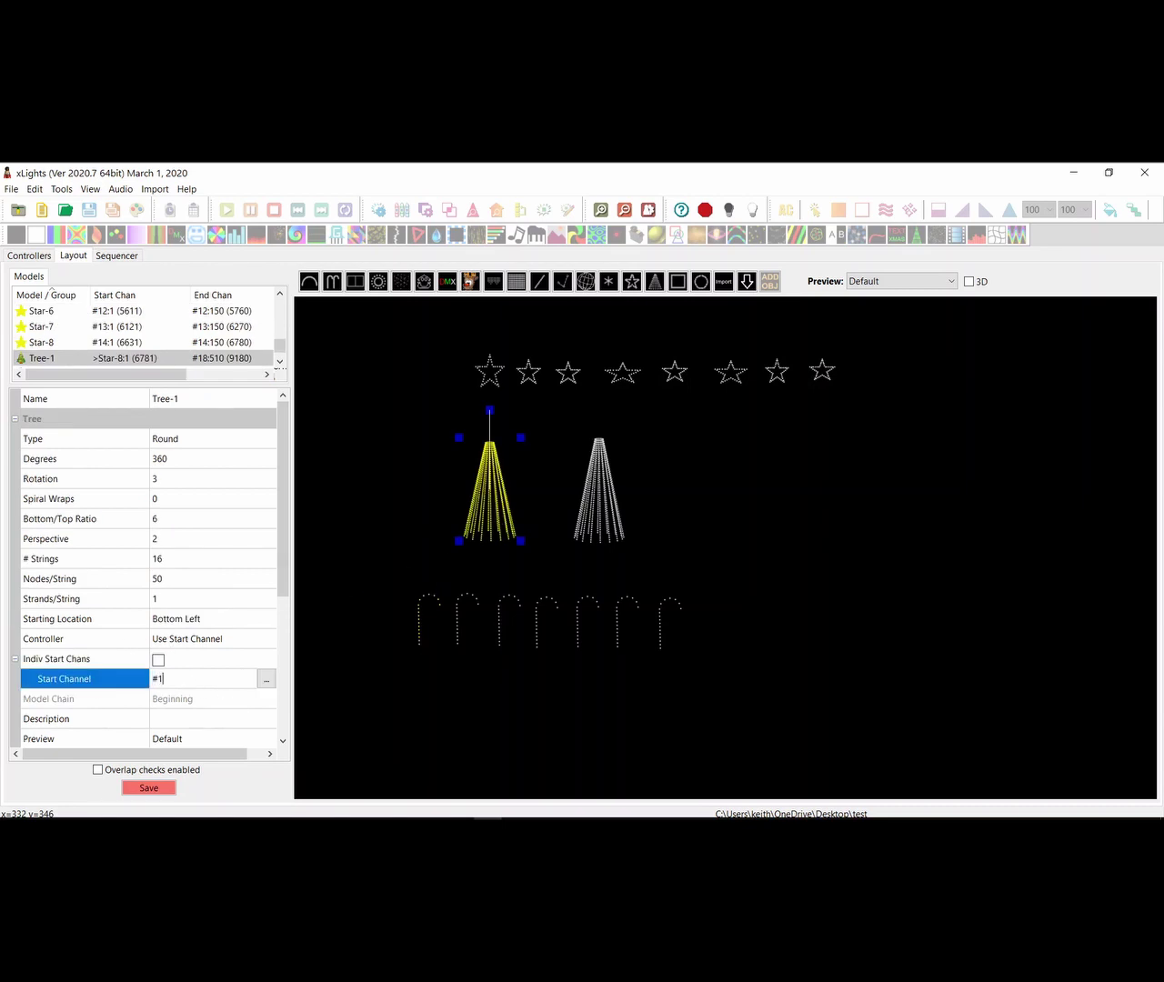
key("Return")
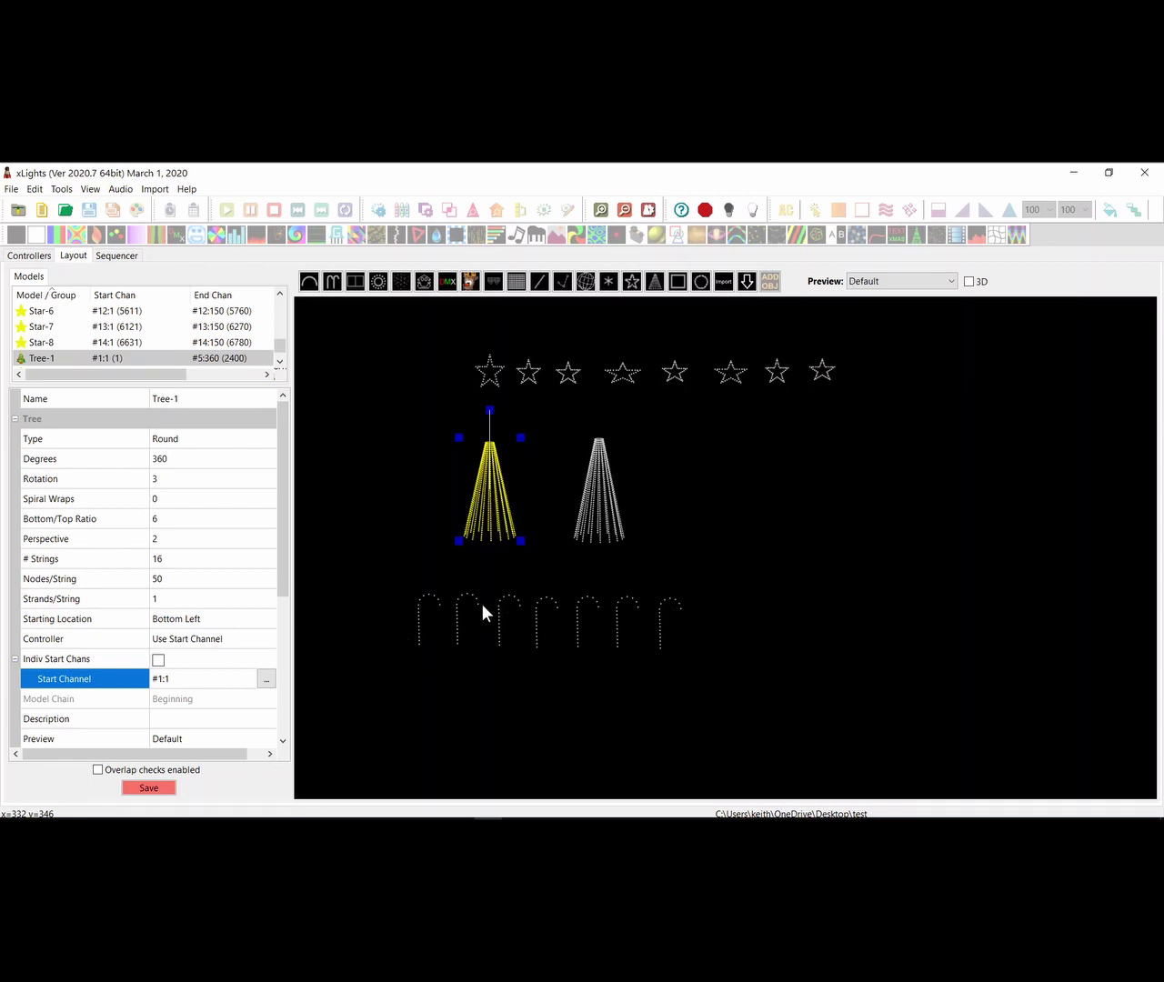
left_click(144, 788)
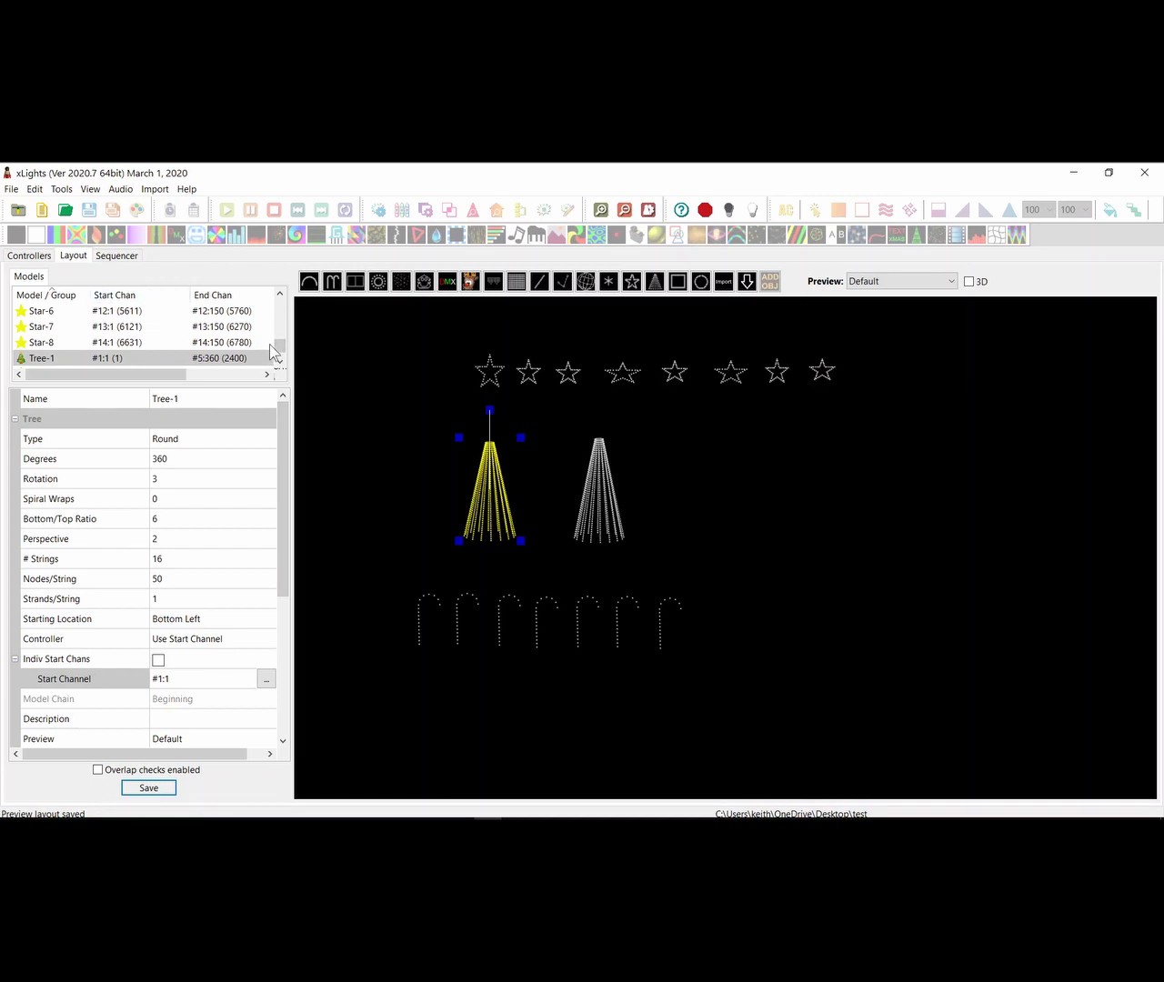
Sort the models by start channel and review their start and end channels
mouse_move(278, 343)
left_mouse_down()
mouse_move(281, 353)
mouse_move(283, 295)
mouse_move(281, 337)
mouse_move(282, 321)
left_mouse_up()
left_click(140, 298)
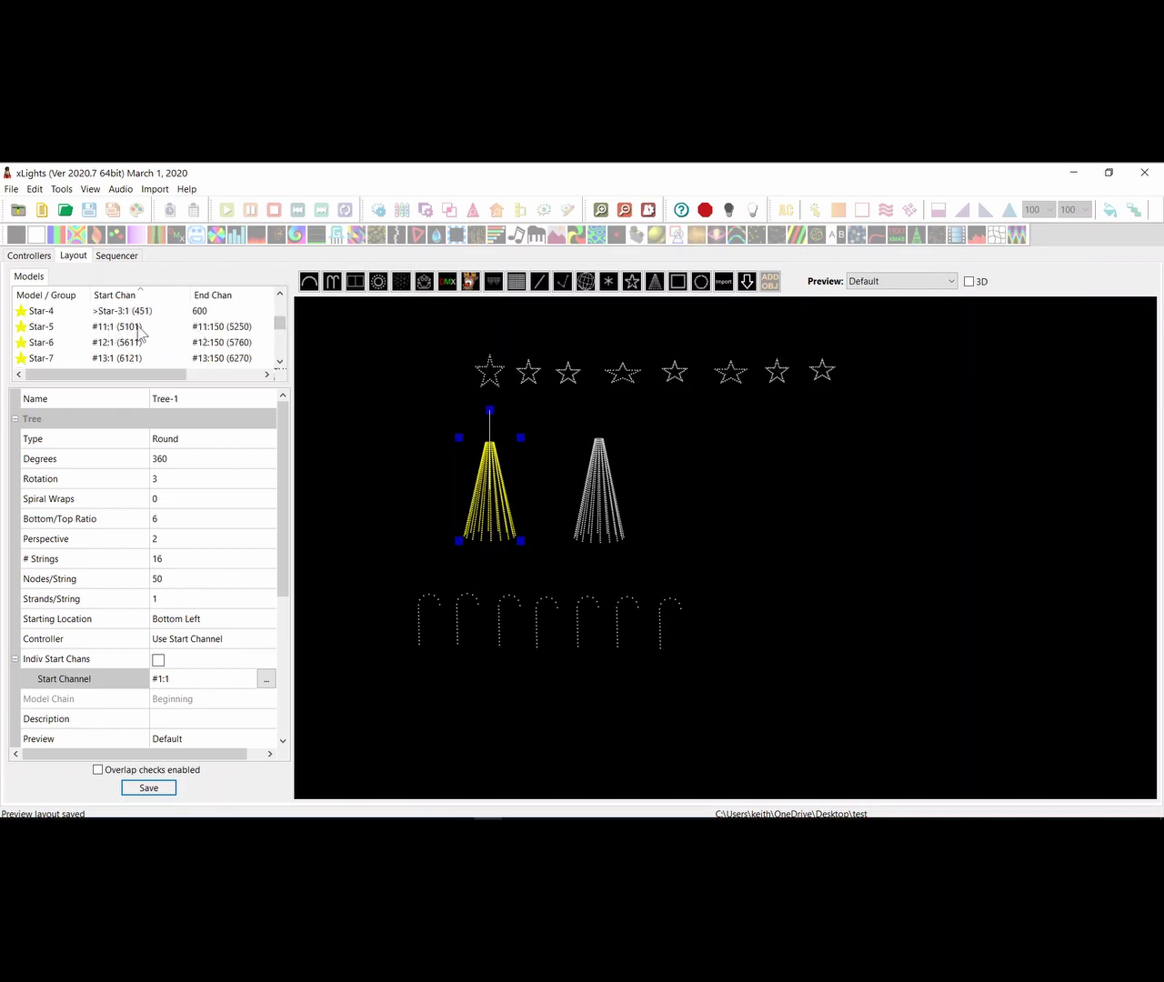
left_click_drag(280, 327, 280, 349)
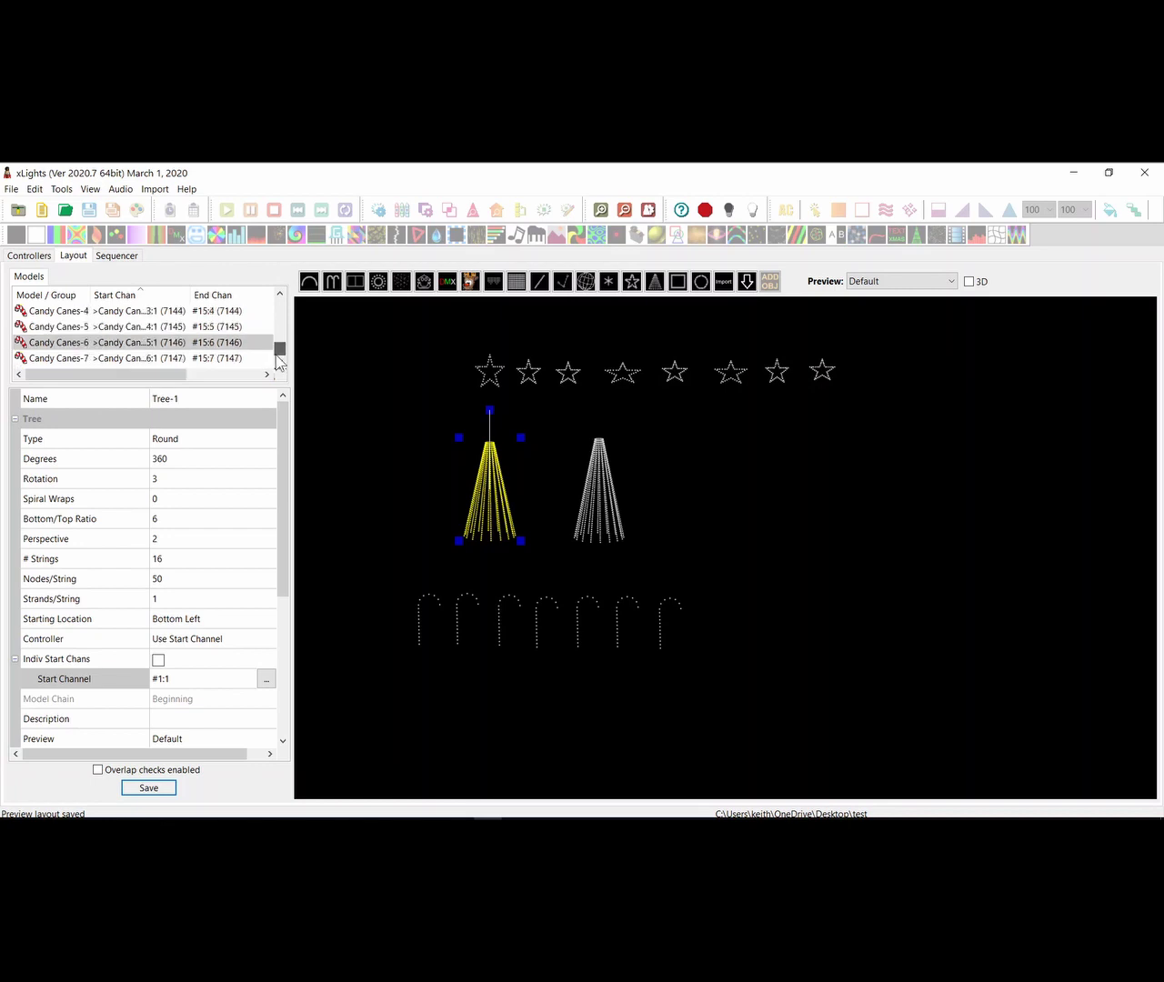
Open the port visualisation of the Right controller and examine its unassigned stars and candy canes with their channel details
left_click(30, 256)
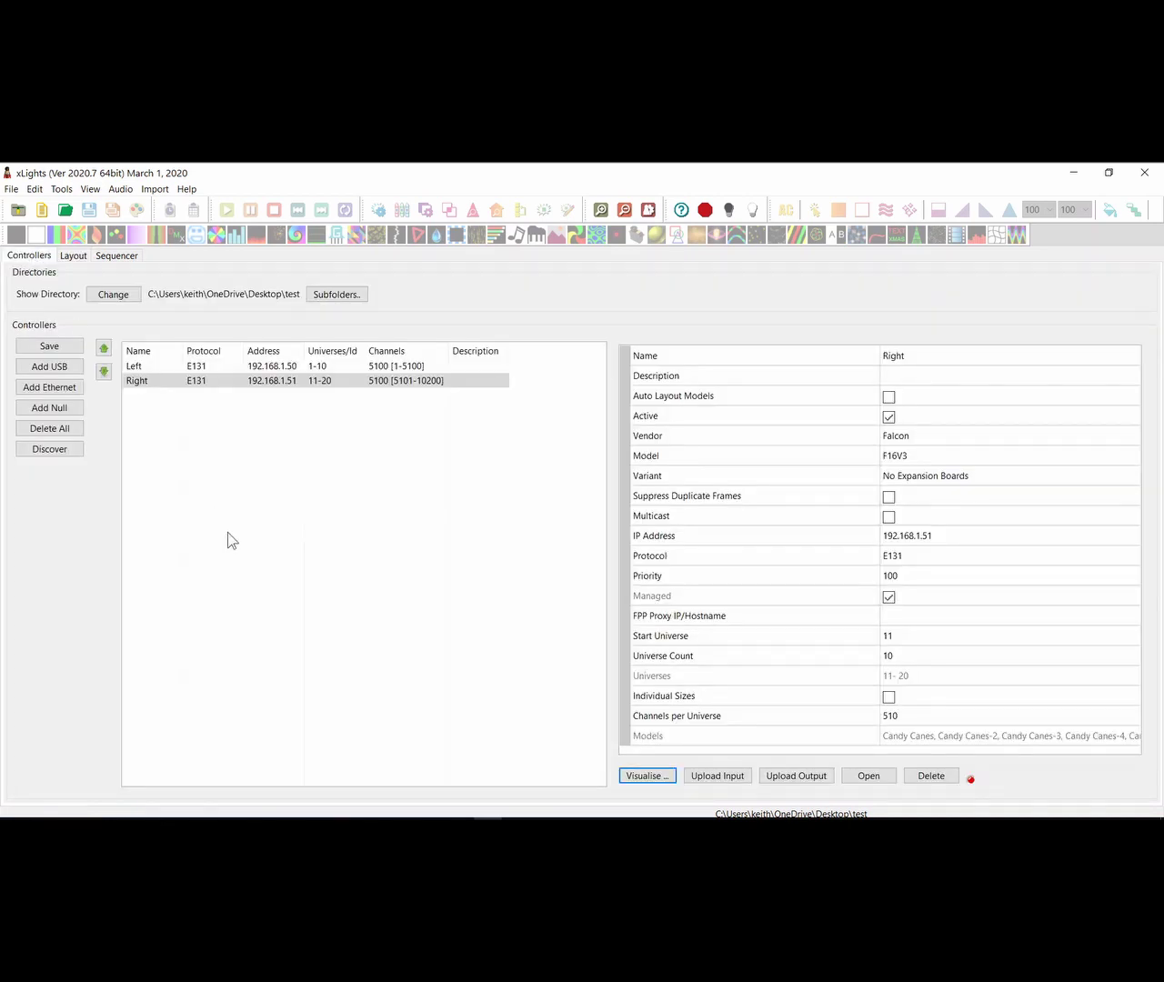
left_click(310, 381)
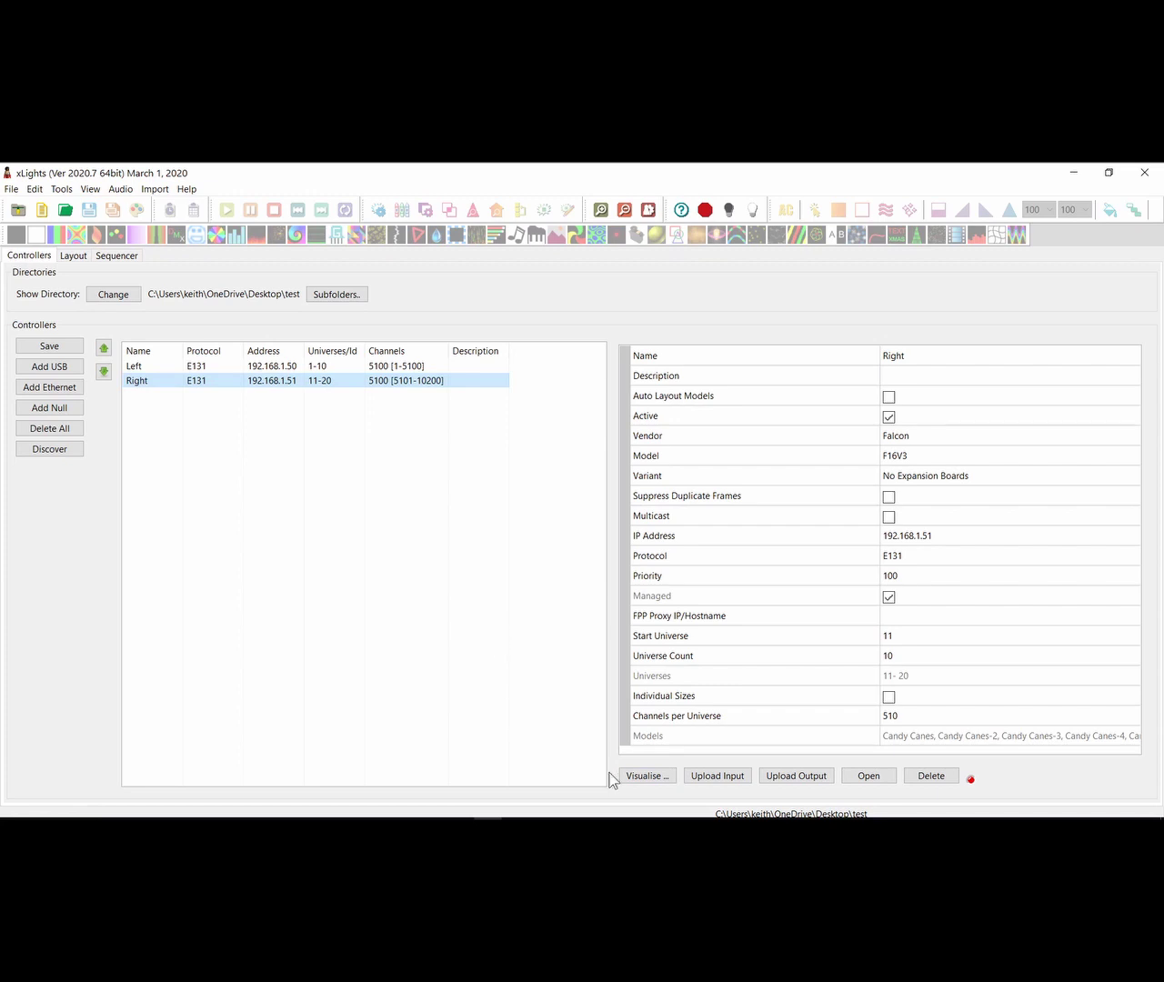
left_click(642, 777)
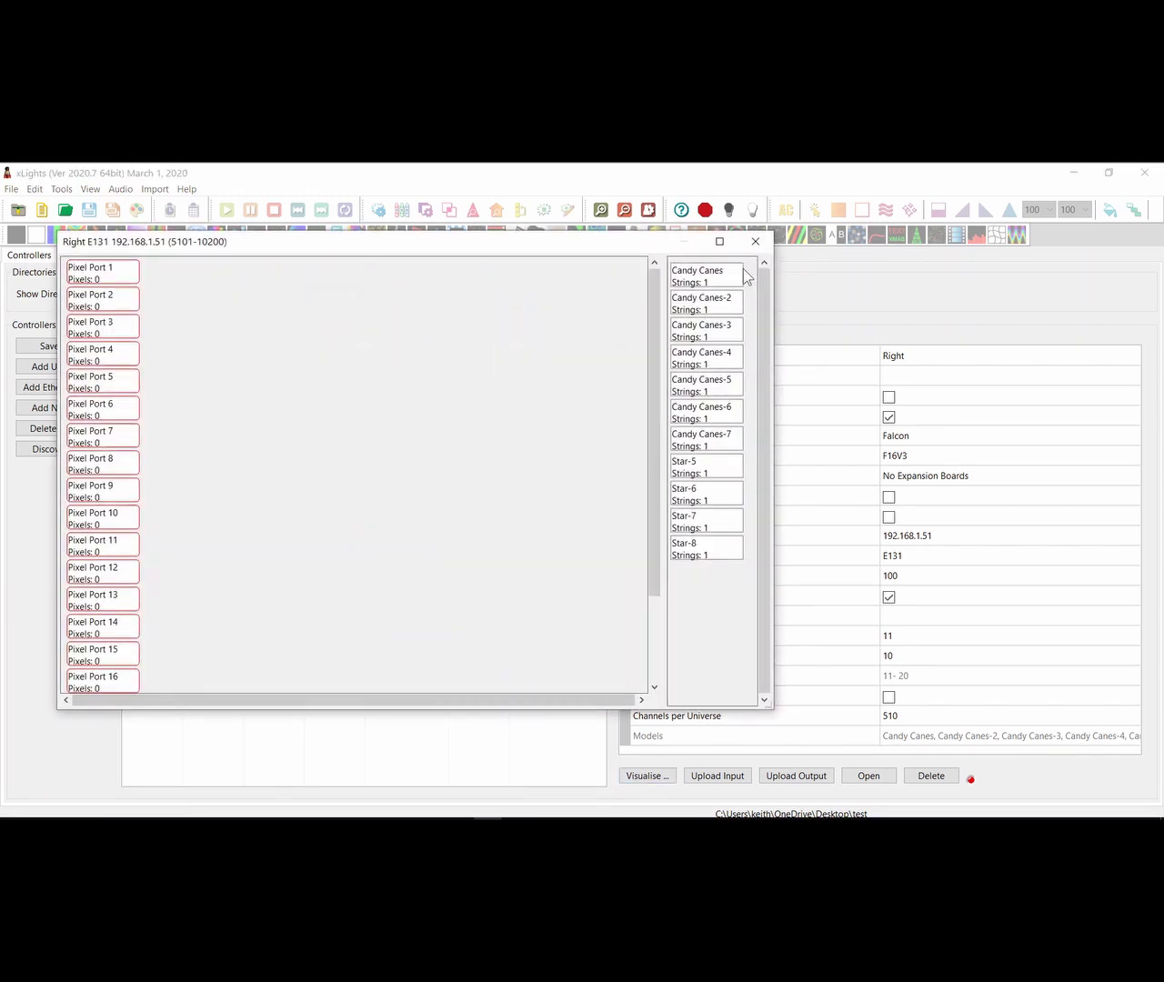
mouse_move(701, 545)
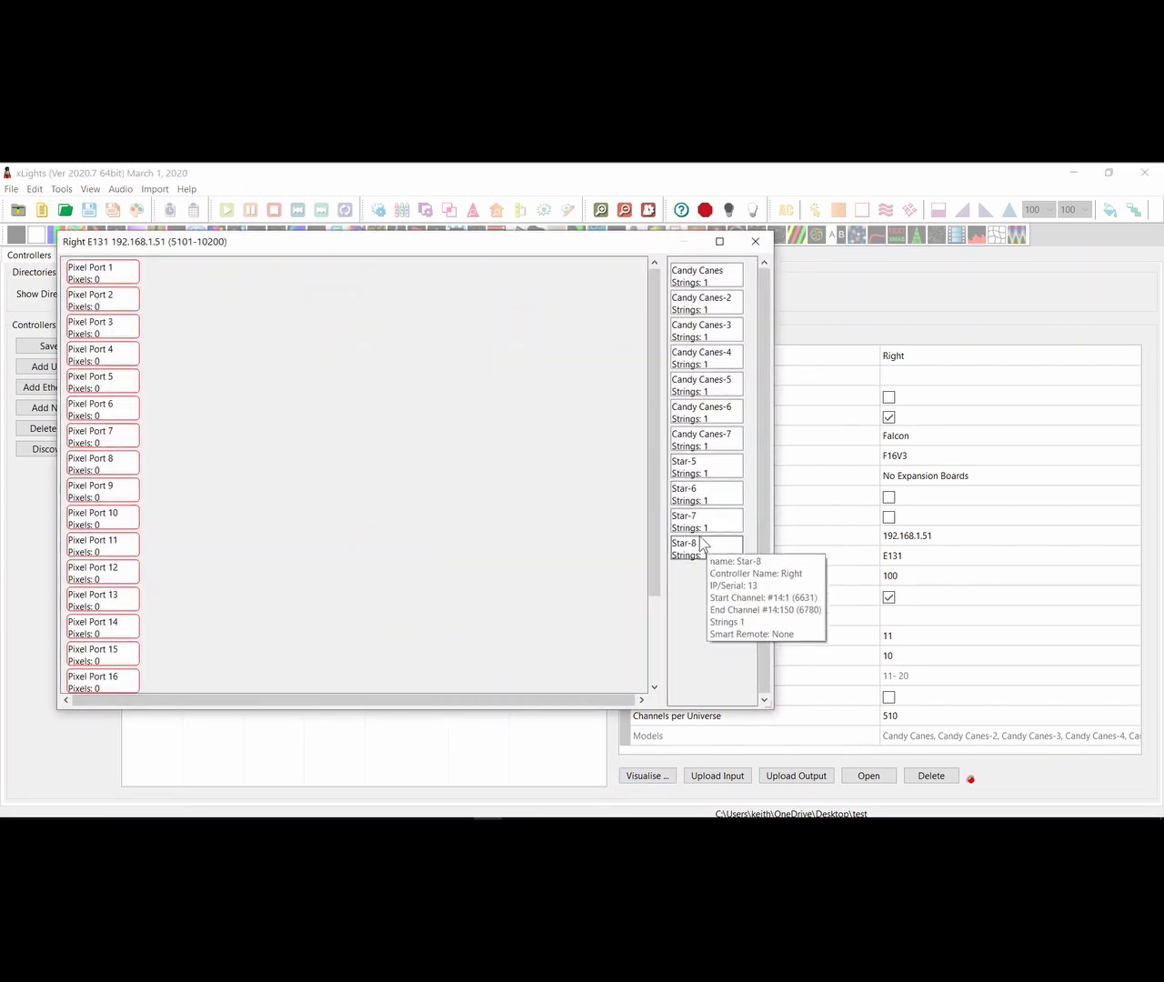
mouse_move(714, 371)
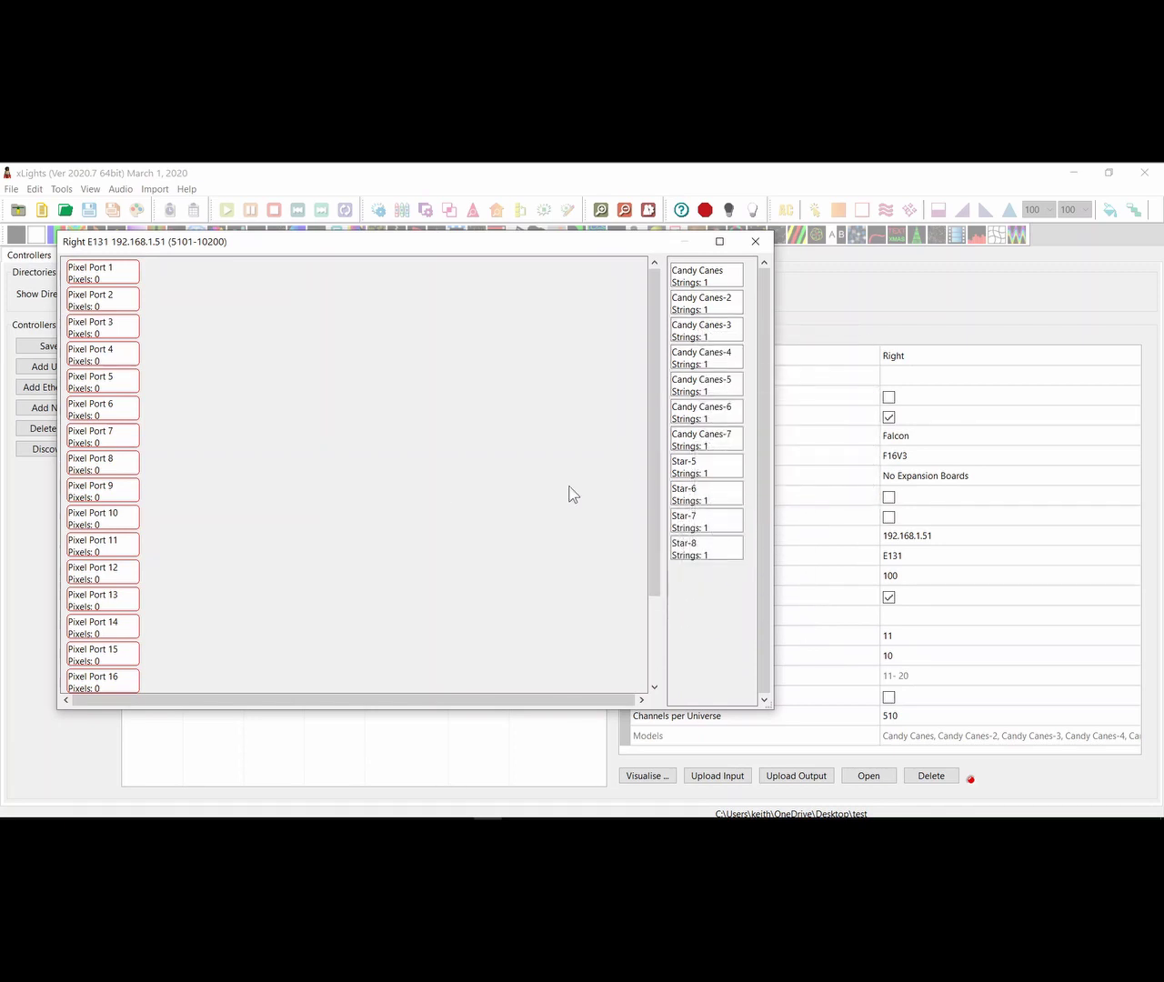
Assign Star-5, Star-6, Star-7 and Star-8 to Pixel Port 6 of the Right controller
left_click_drag(696, 473, 213, 409)
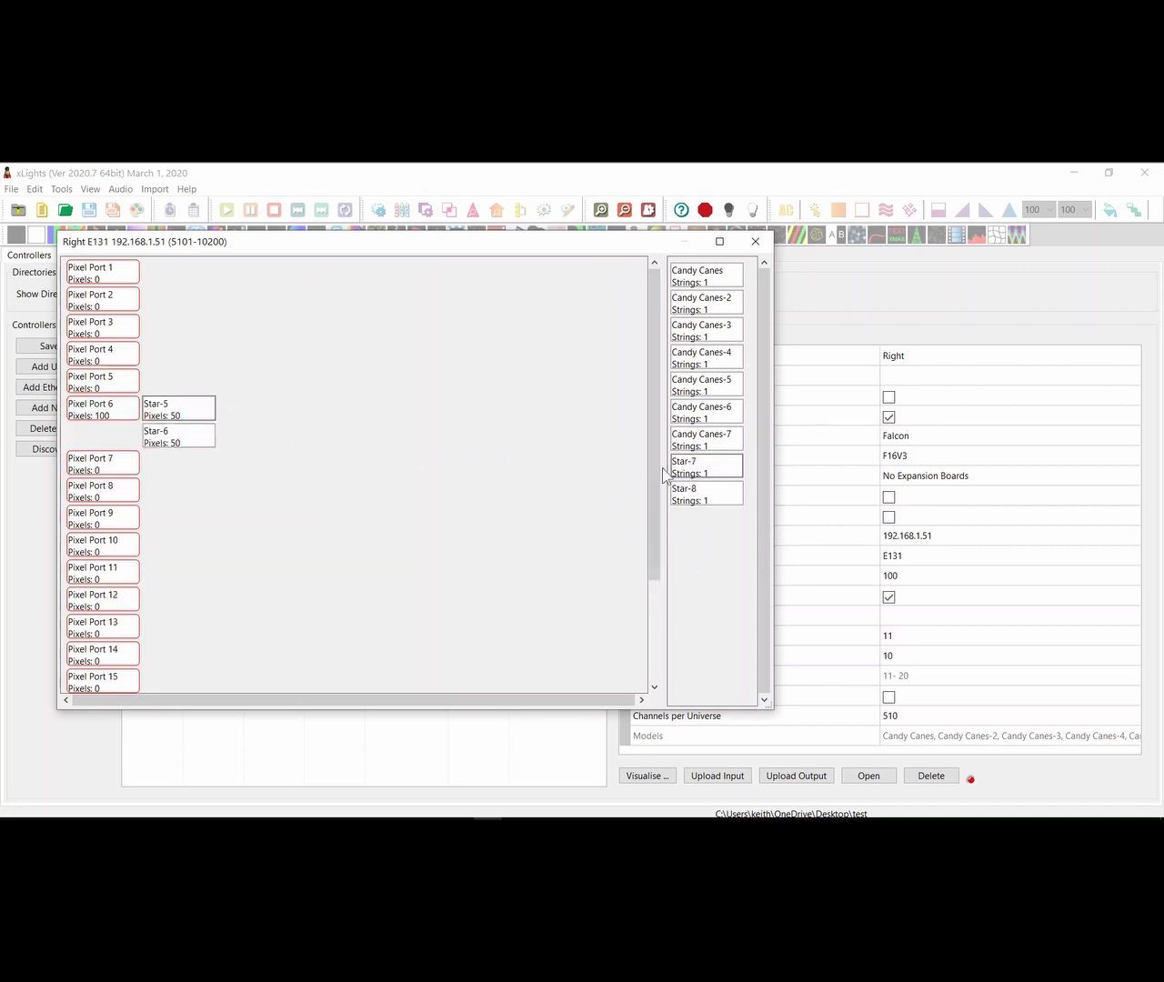
mouse_move(167, 441)
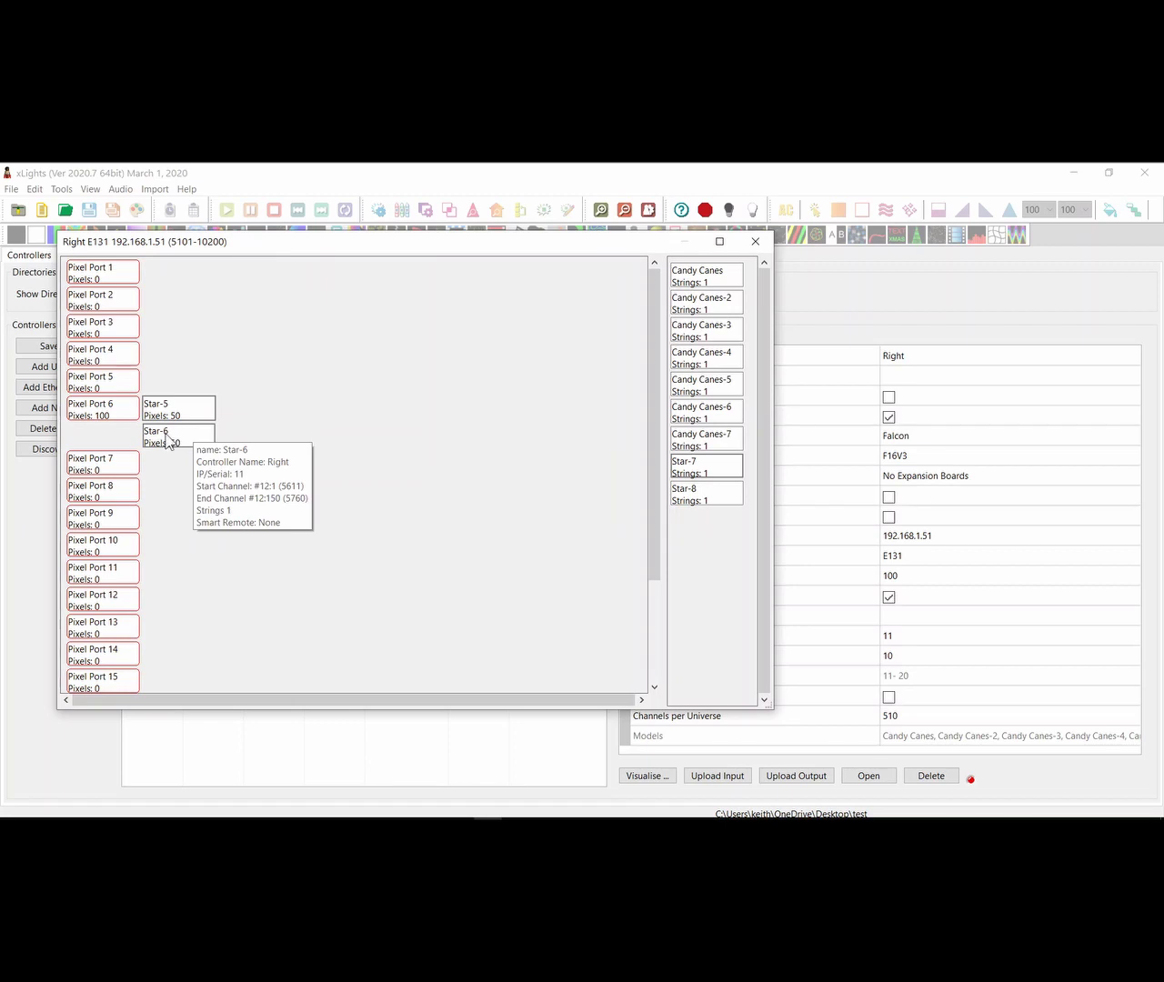
mouse_move(198, 414)
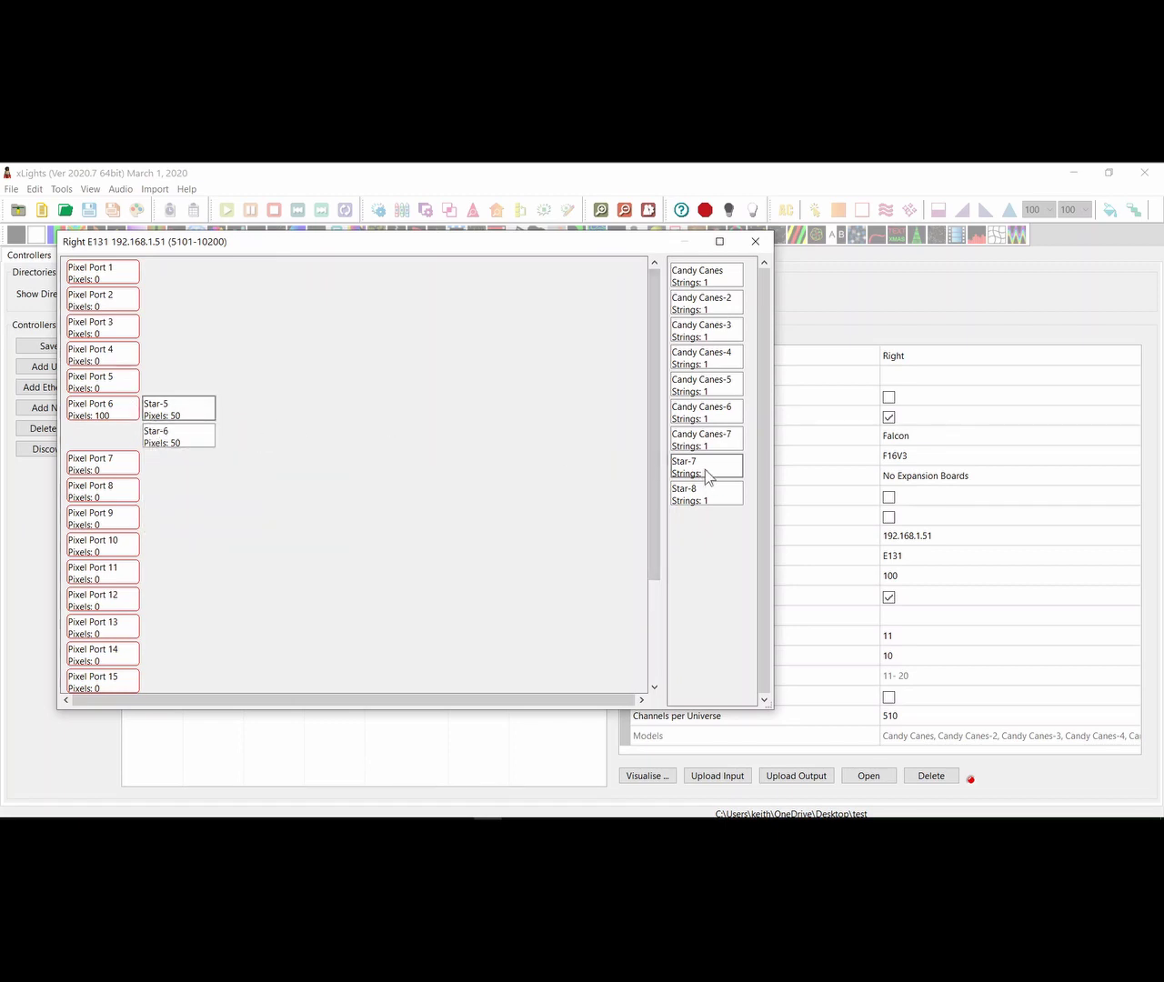
left_click_drag(704, 469, 201, 435)
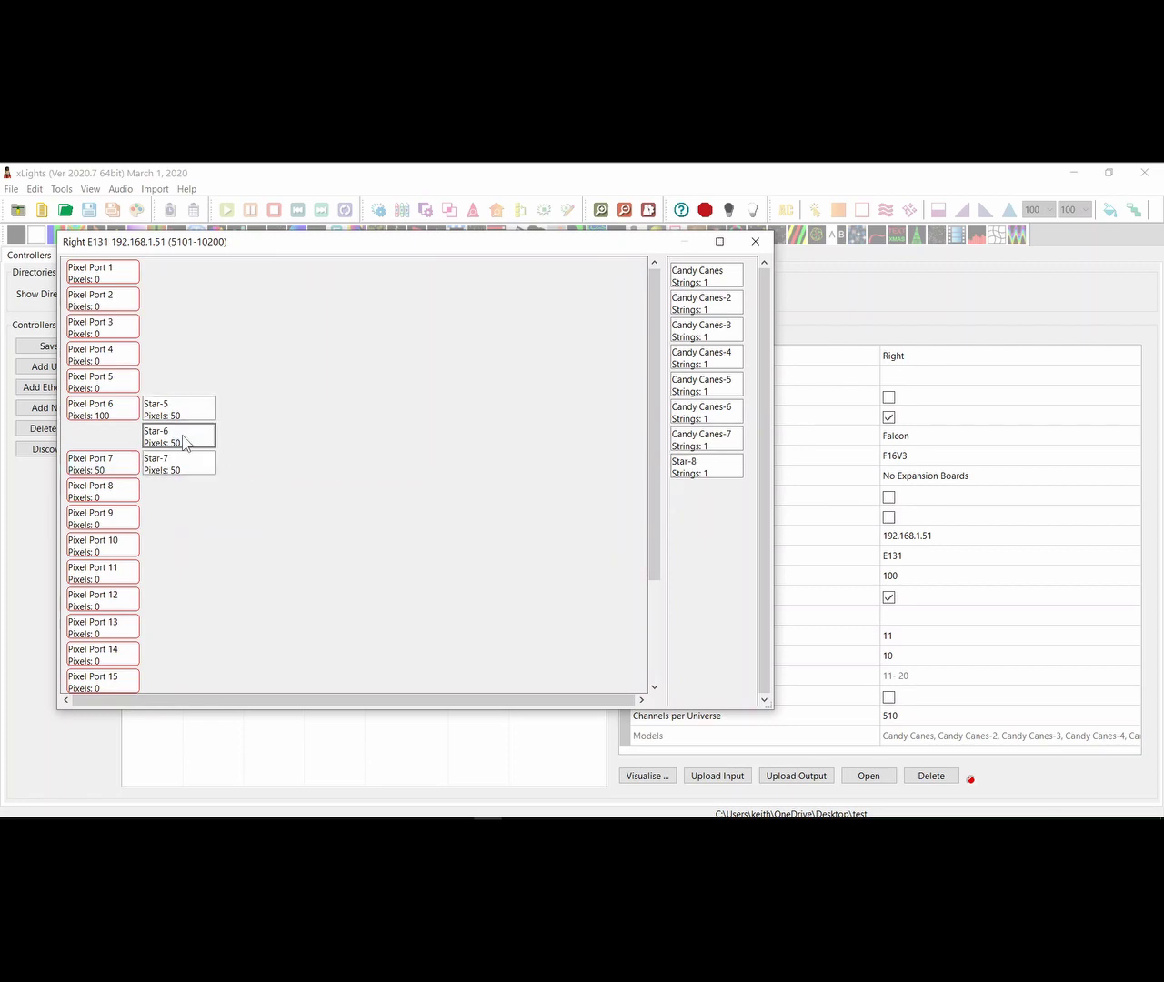
left_click(204, 408)
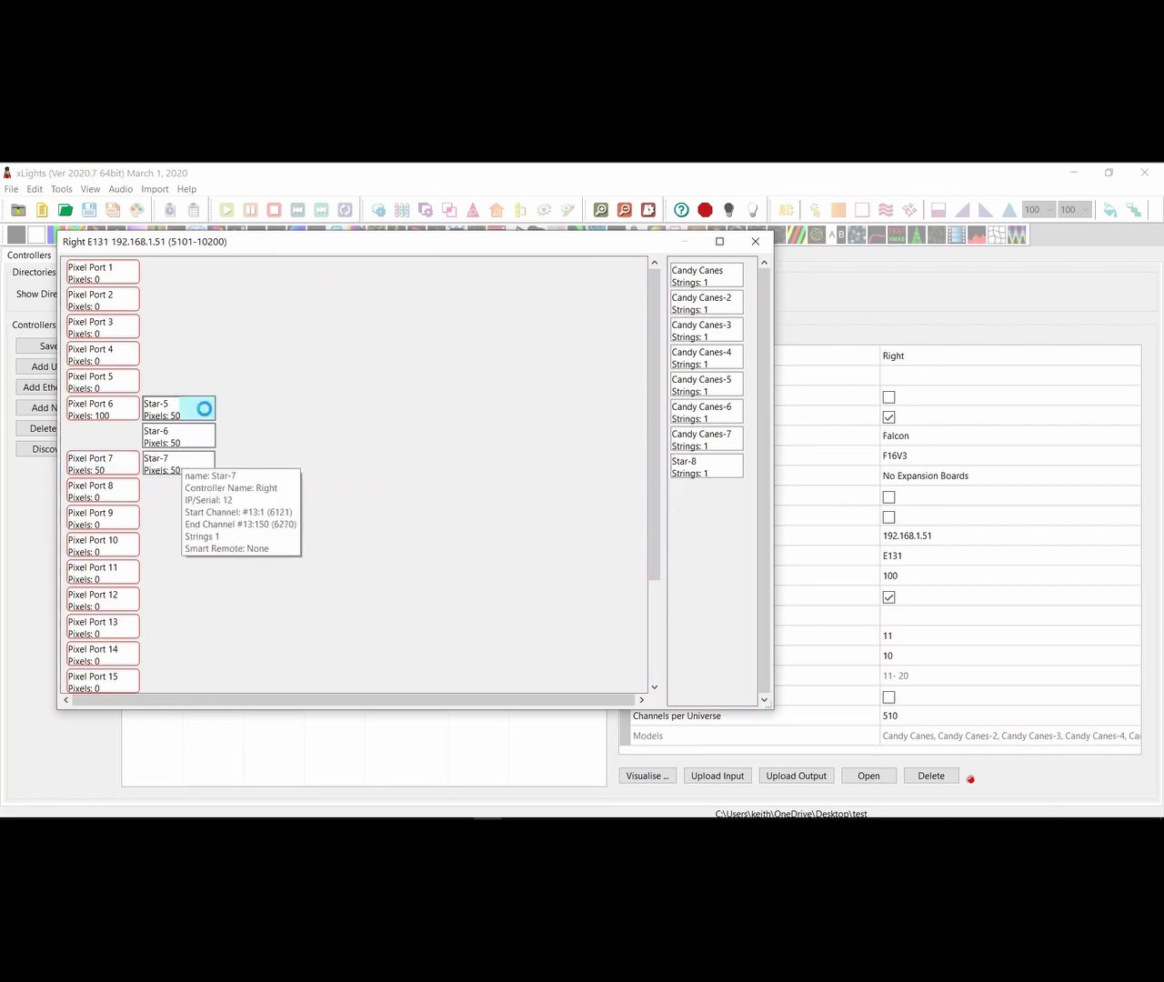
left_click_drag(698, 469, 227, 422)
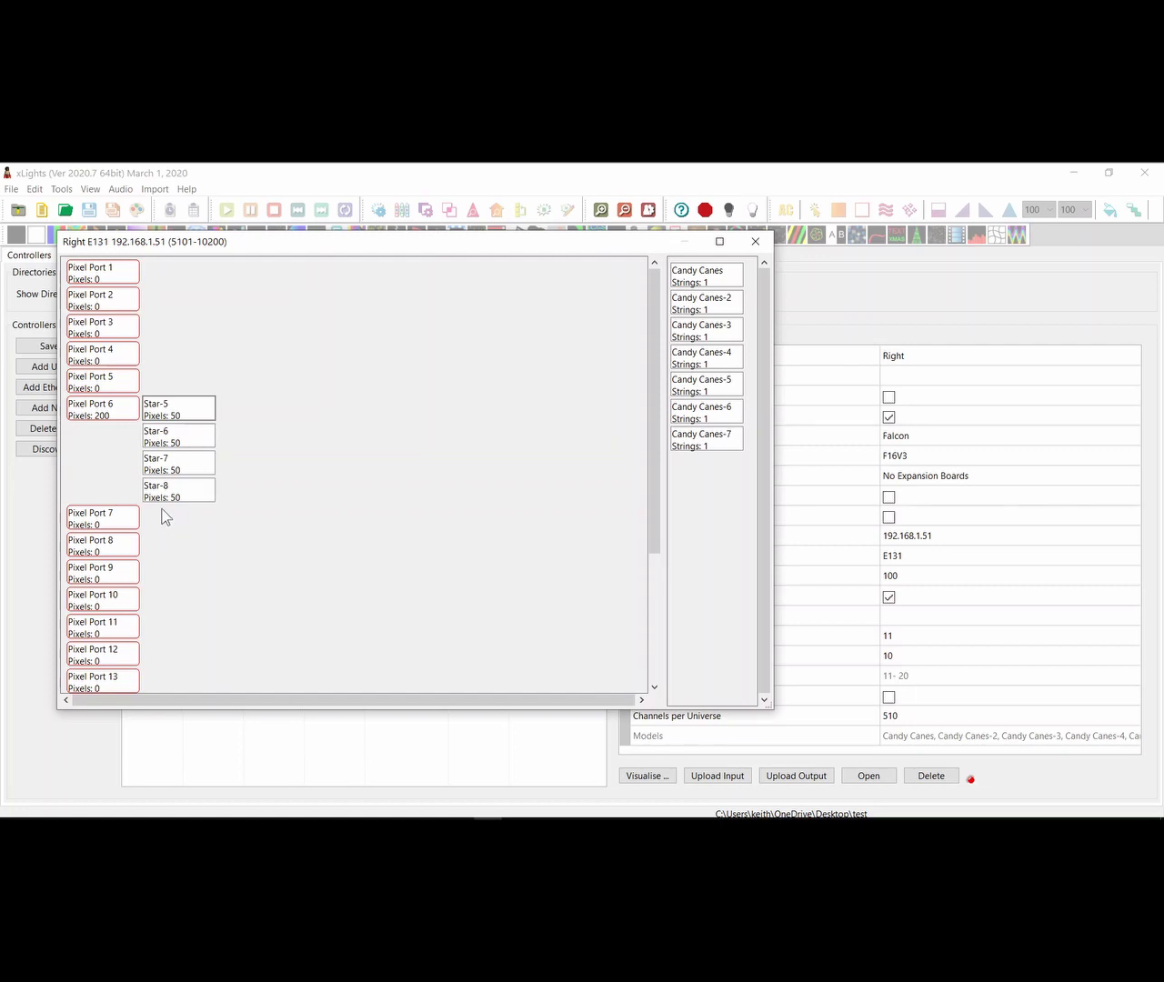
Assign Candy Canes-3, Candy Canes-4 and Candy Canes-6 to Serial Port 1 of the Right controller, and Candy Canes-5 to Serial Port 2
scroll(157, 451, "down", 3)
scroll(157, 451, "up", 3)
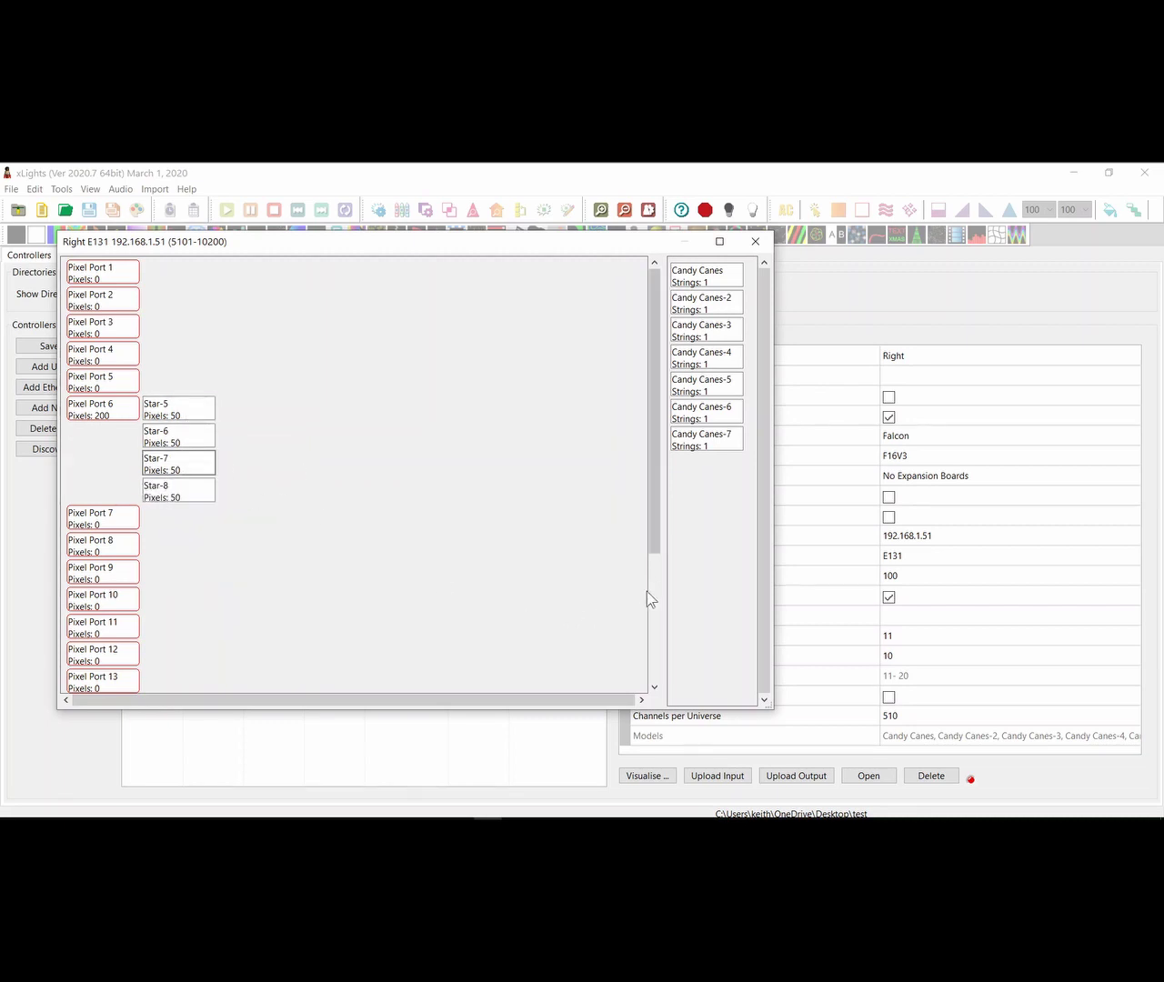
scroll(647, 591, "down", 2)
left_click_drag(721, 449, 103, 537)
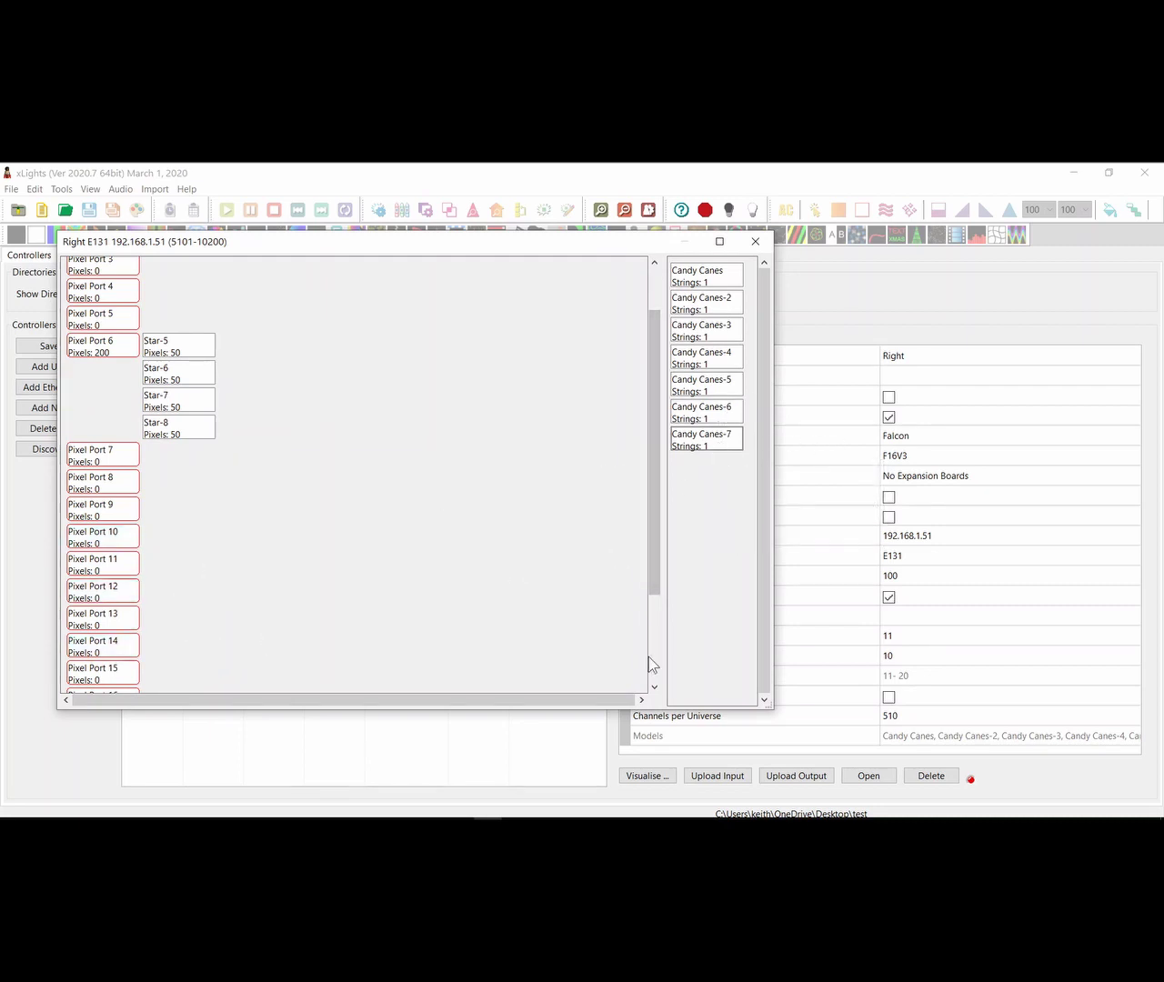
scroll(656, 656, "down", 2)
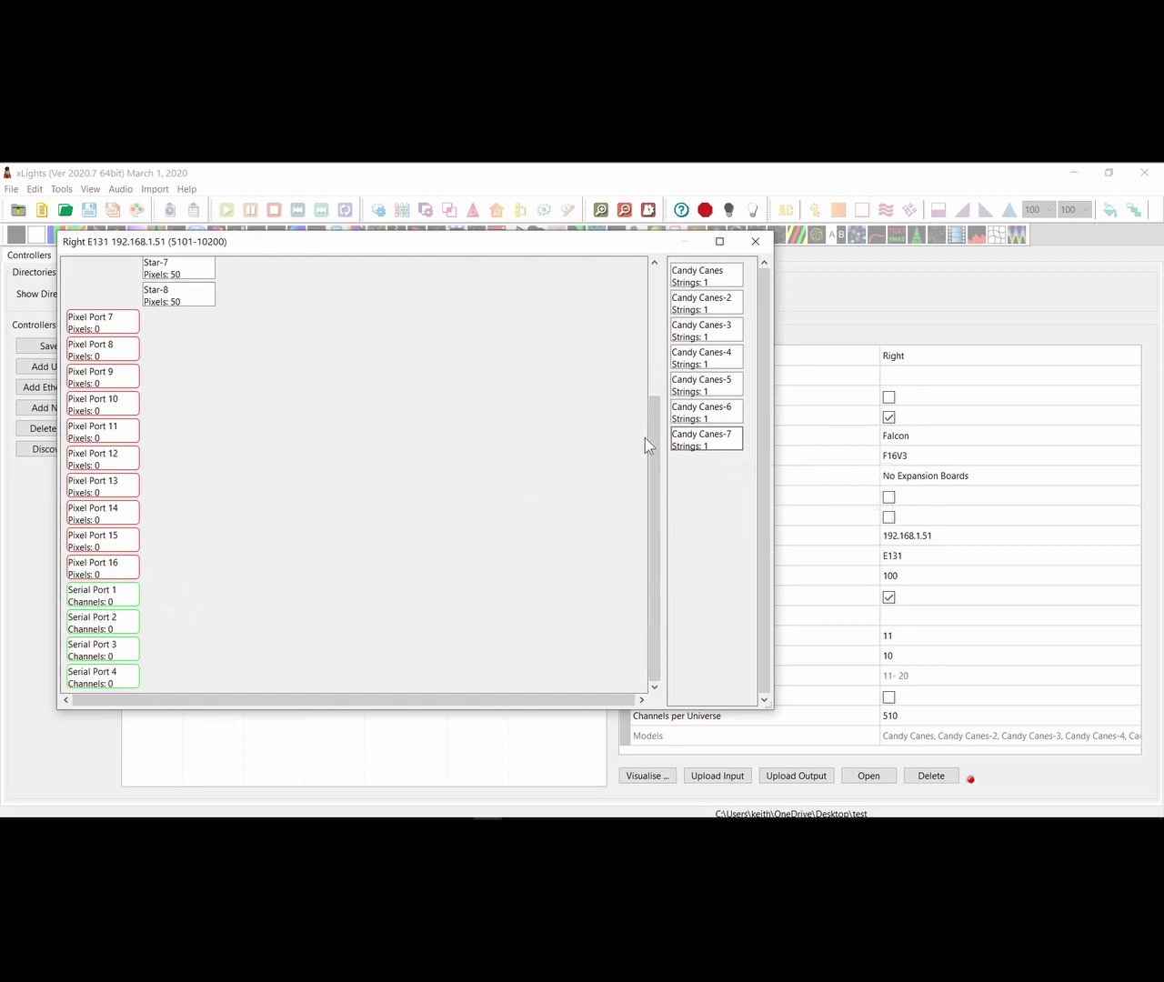
left_click_drag(714, 415, 95, 595)
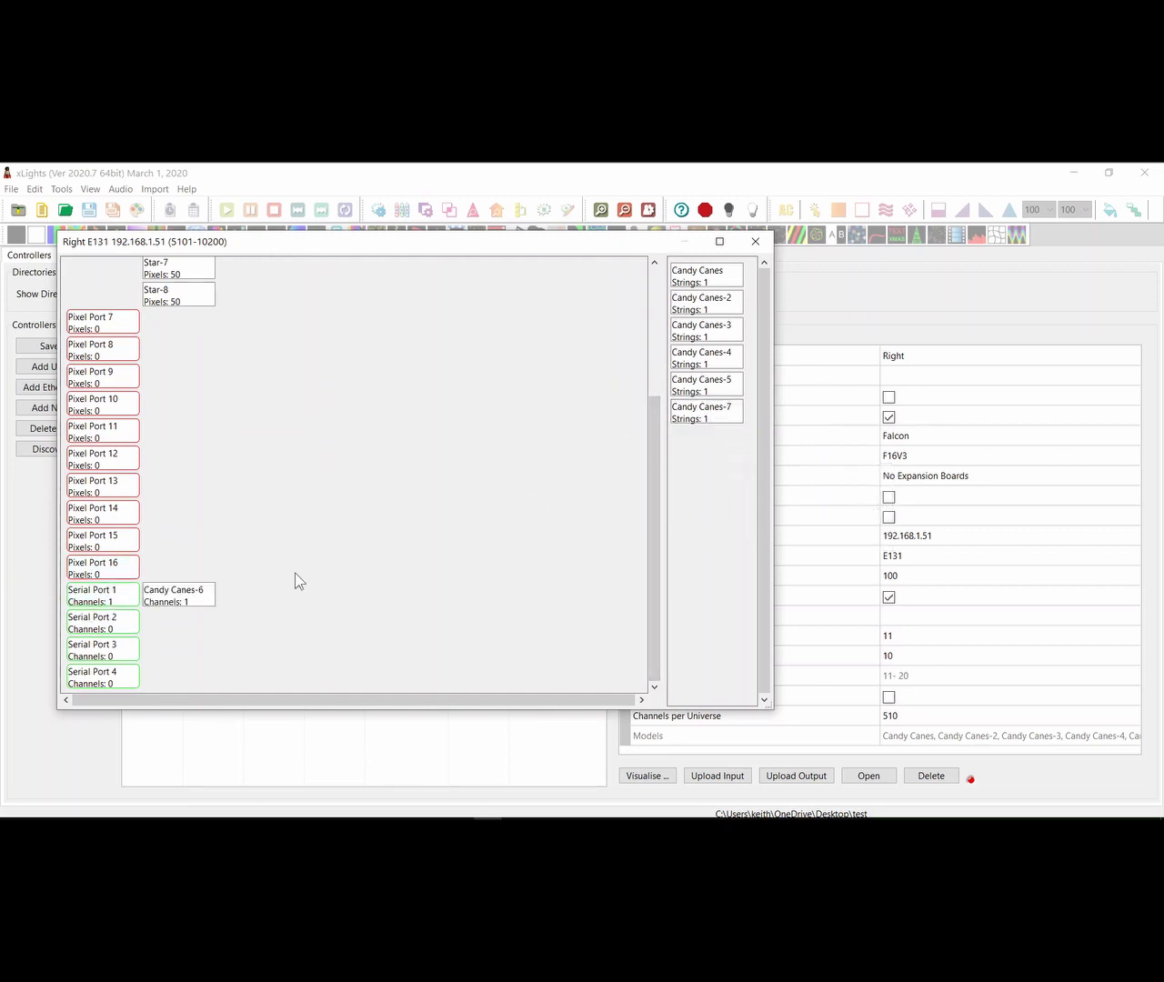
left_click_drag(707, 386, 244, 631)
left_click_drag(705, 357, 348, 600)
left_click_drag(706, 330, 301, 598)
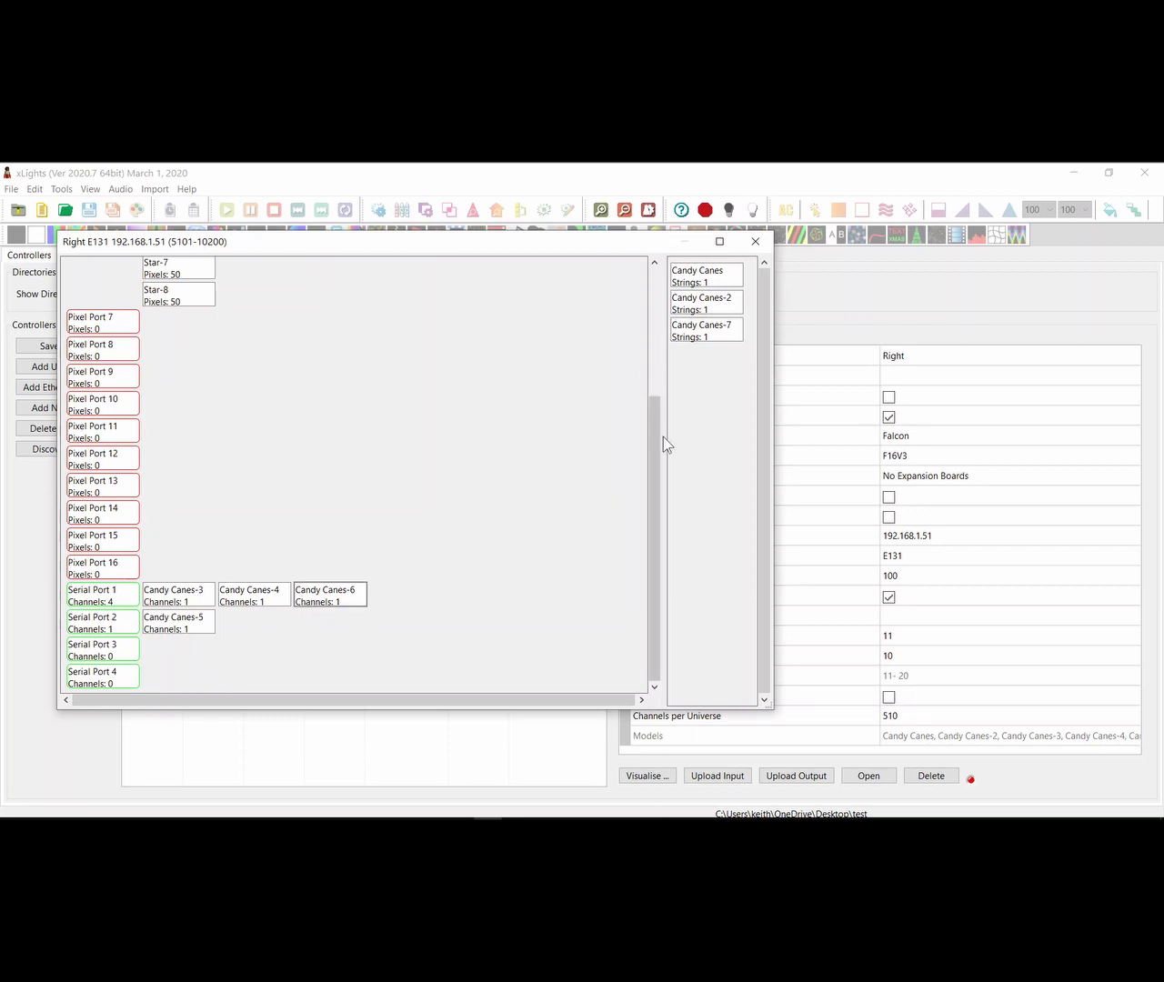
Examine the channel details of the stars on Pixel Port 6 and the remaining unassigned candy canes, and close the Right controller's visualisation
scroll(660, 438, "up", 1)
scroll(661, 439, "up", 5)
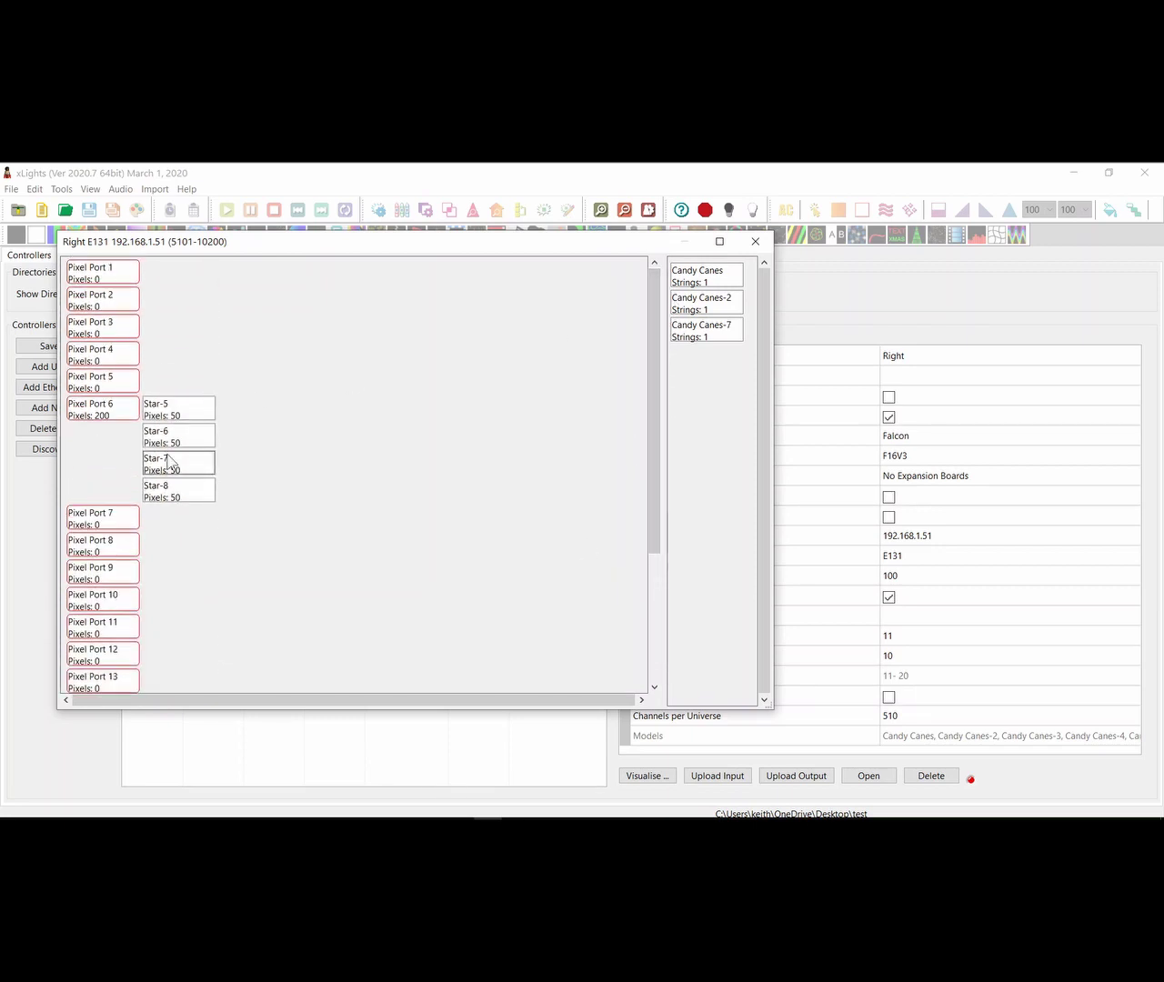
mouse_move(173, 461)
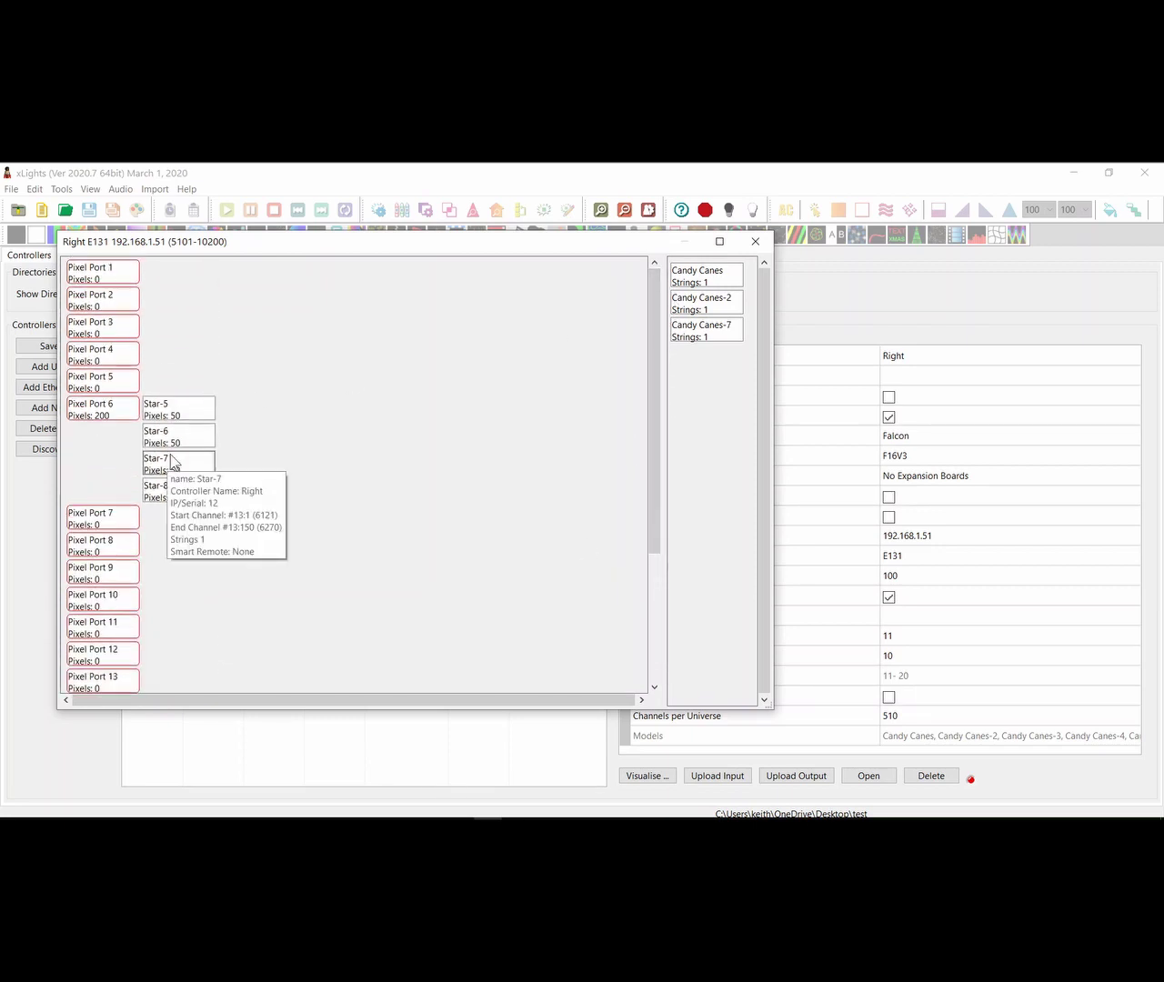
mouse_move(182, 494)
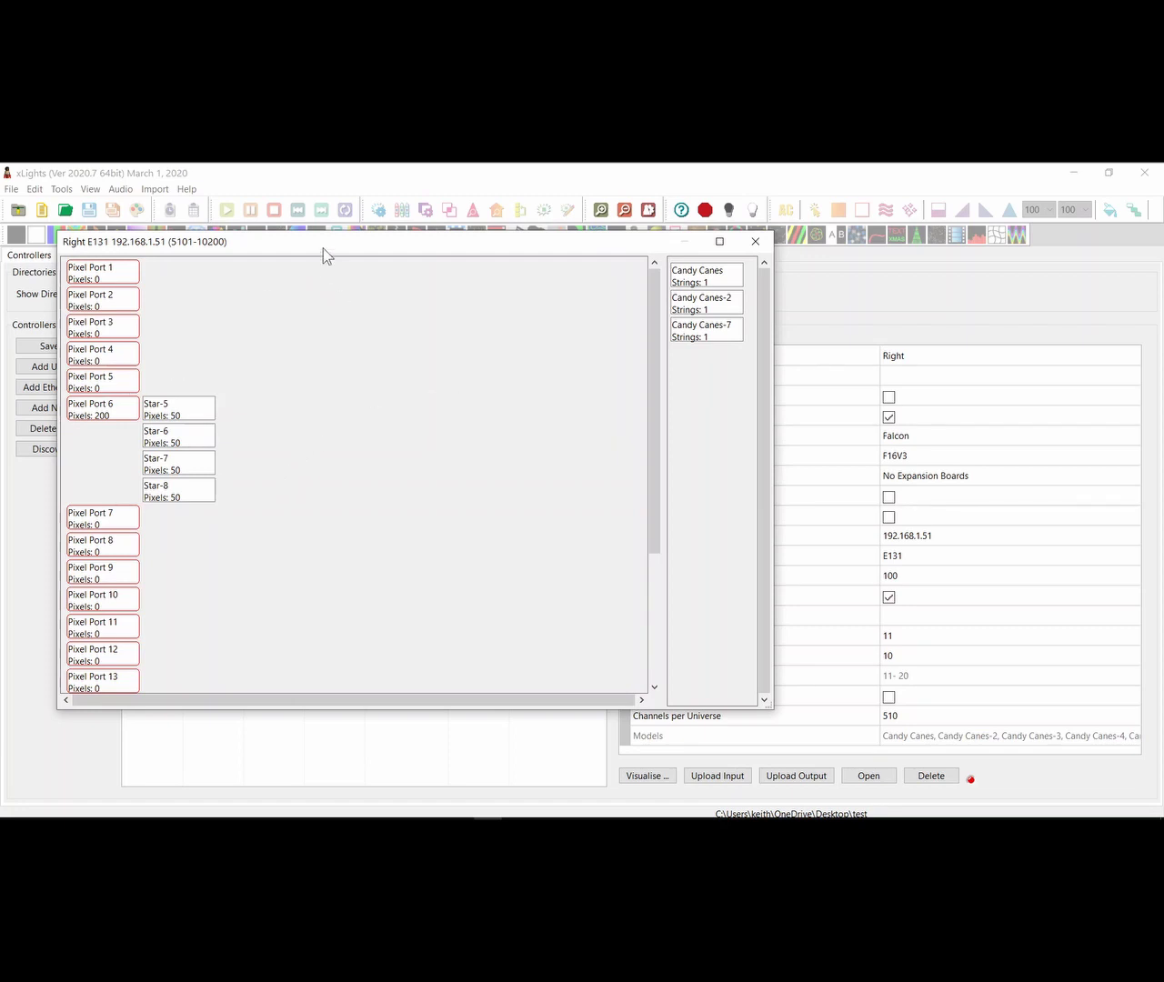
left_click_drag(323, 248, 467, 248)
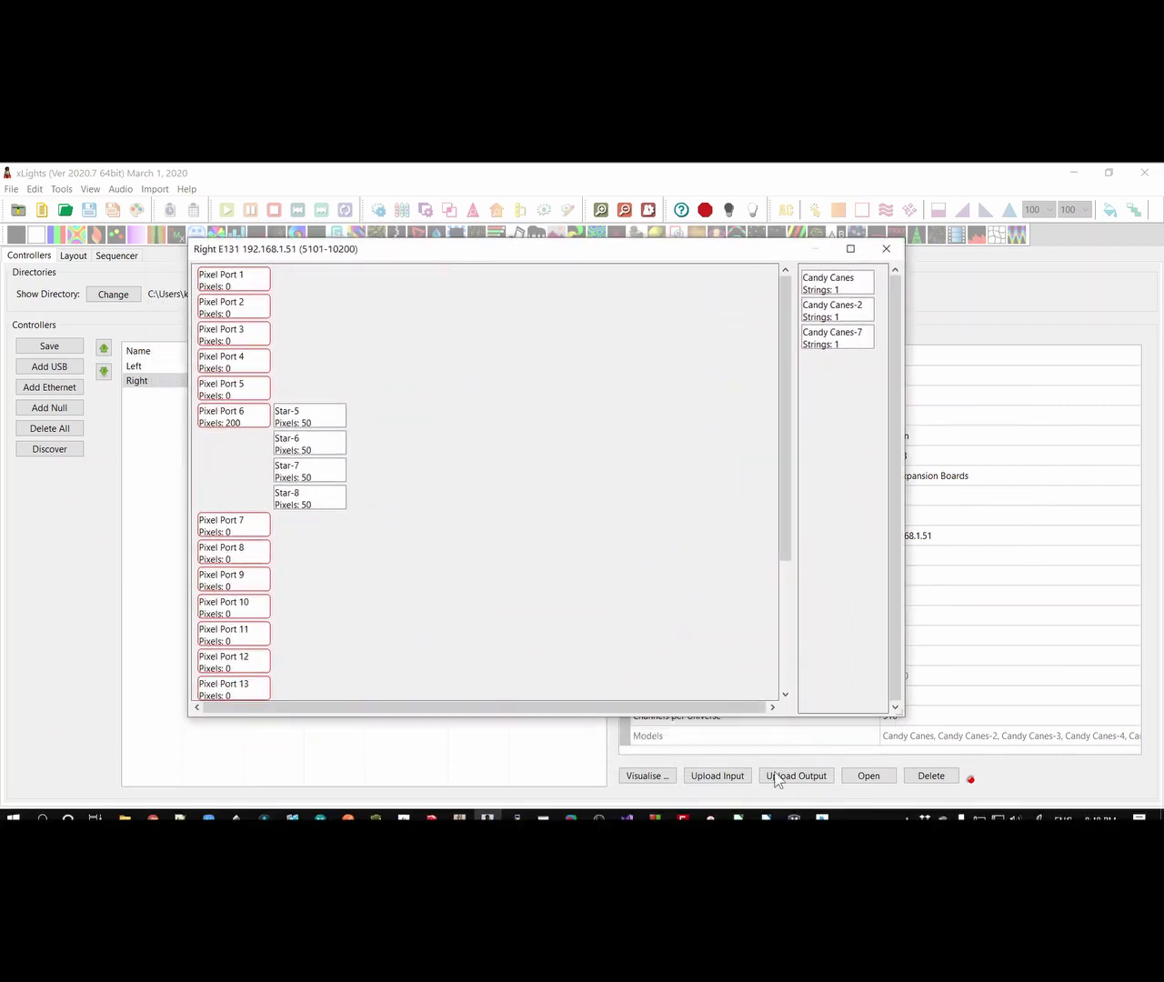
scroll(787, 640, "down", 1)
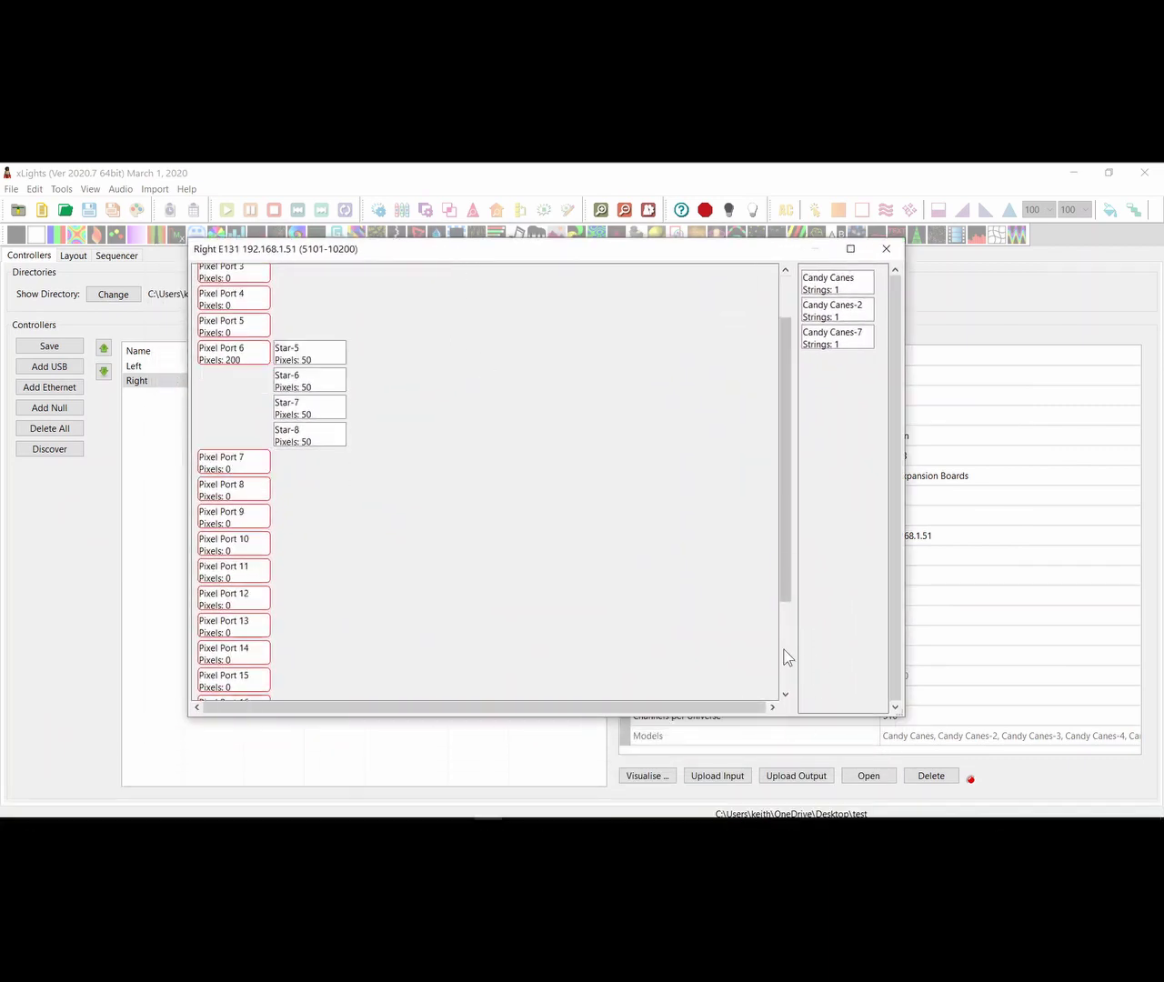
scroll(783, 652, "down", 3)
scroll(791, 605, "up", 5)
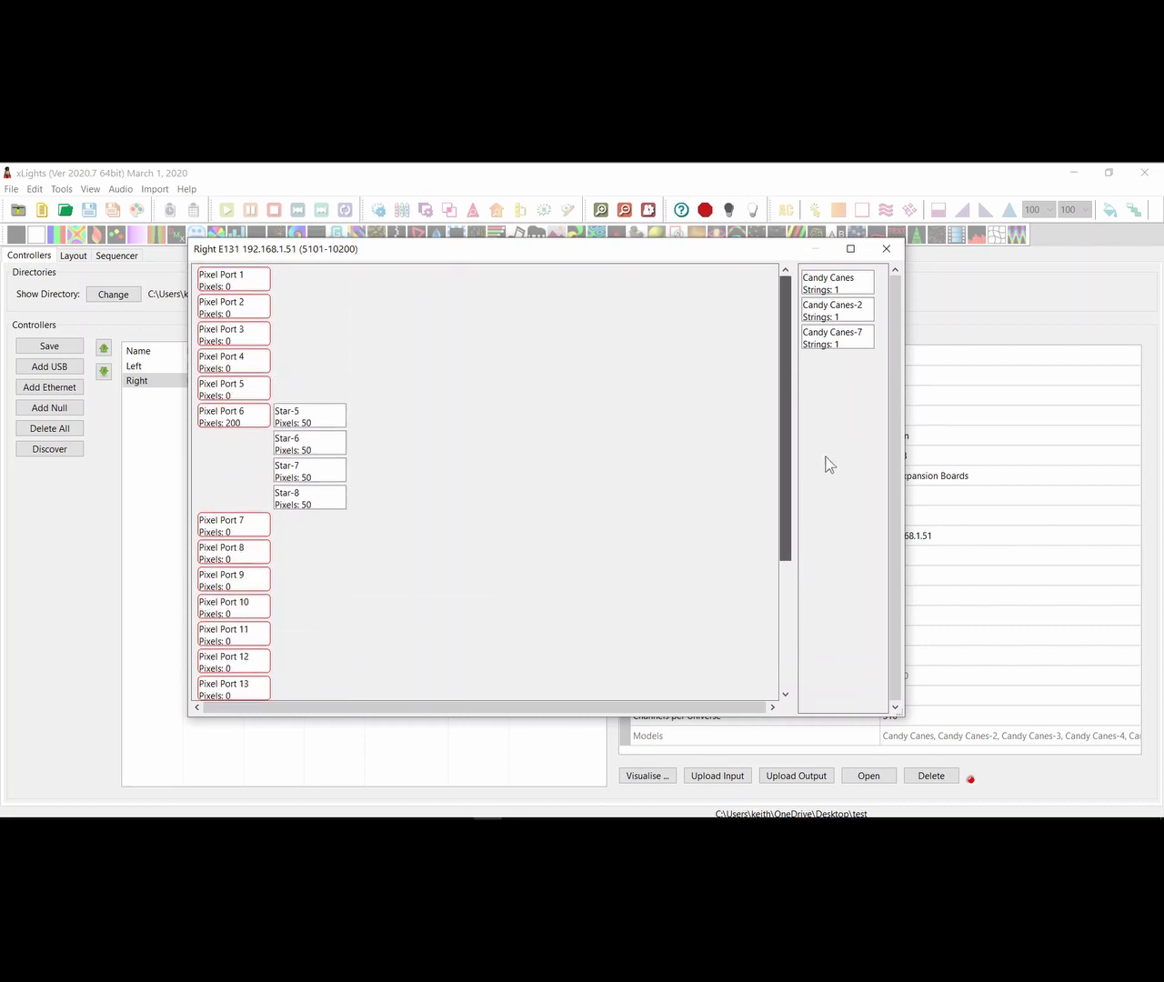
left_click(841, 309)
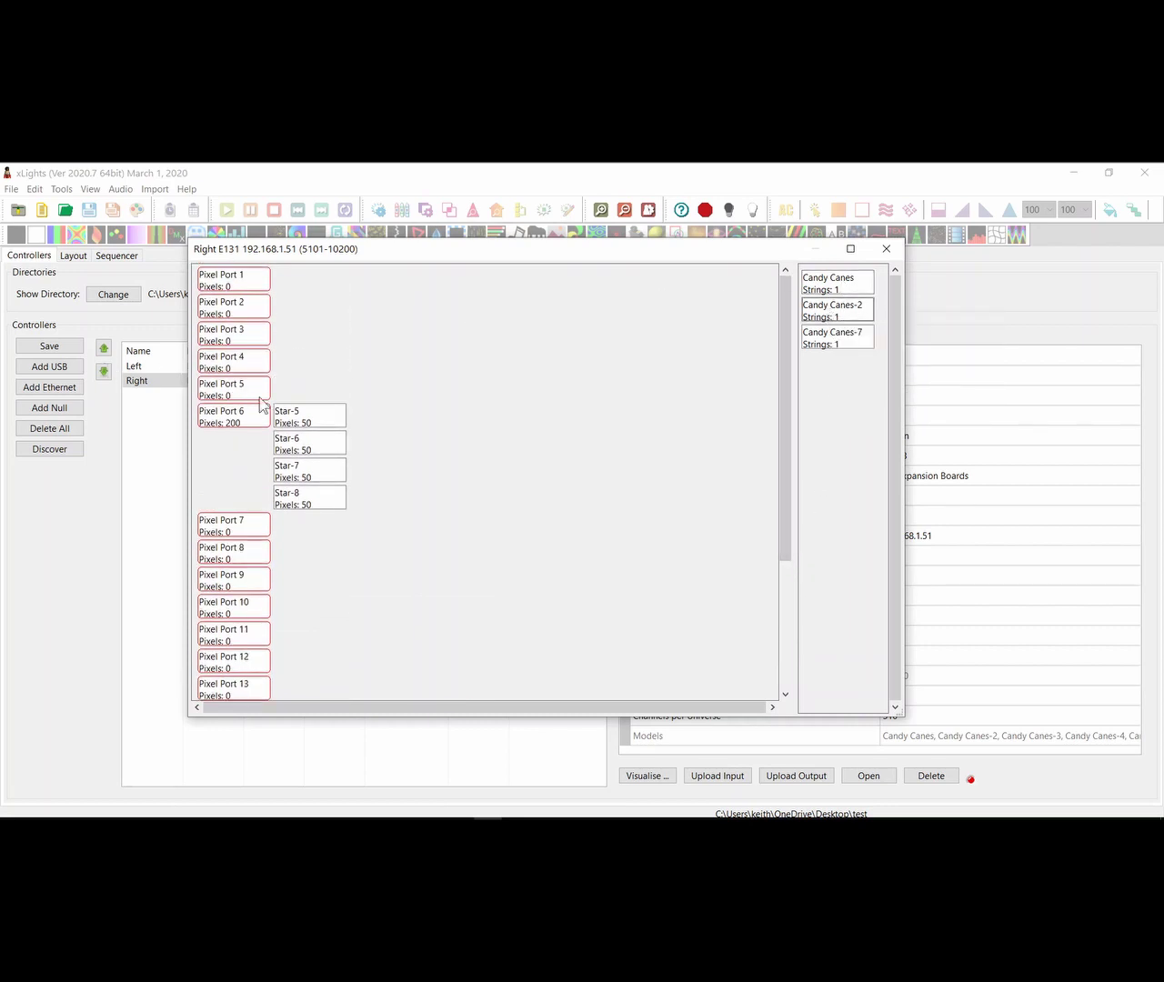
left_click(887, 248)
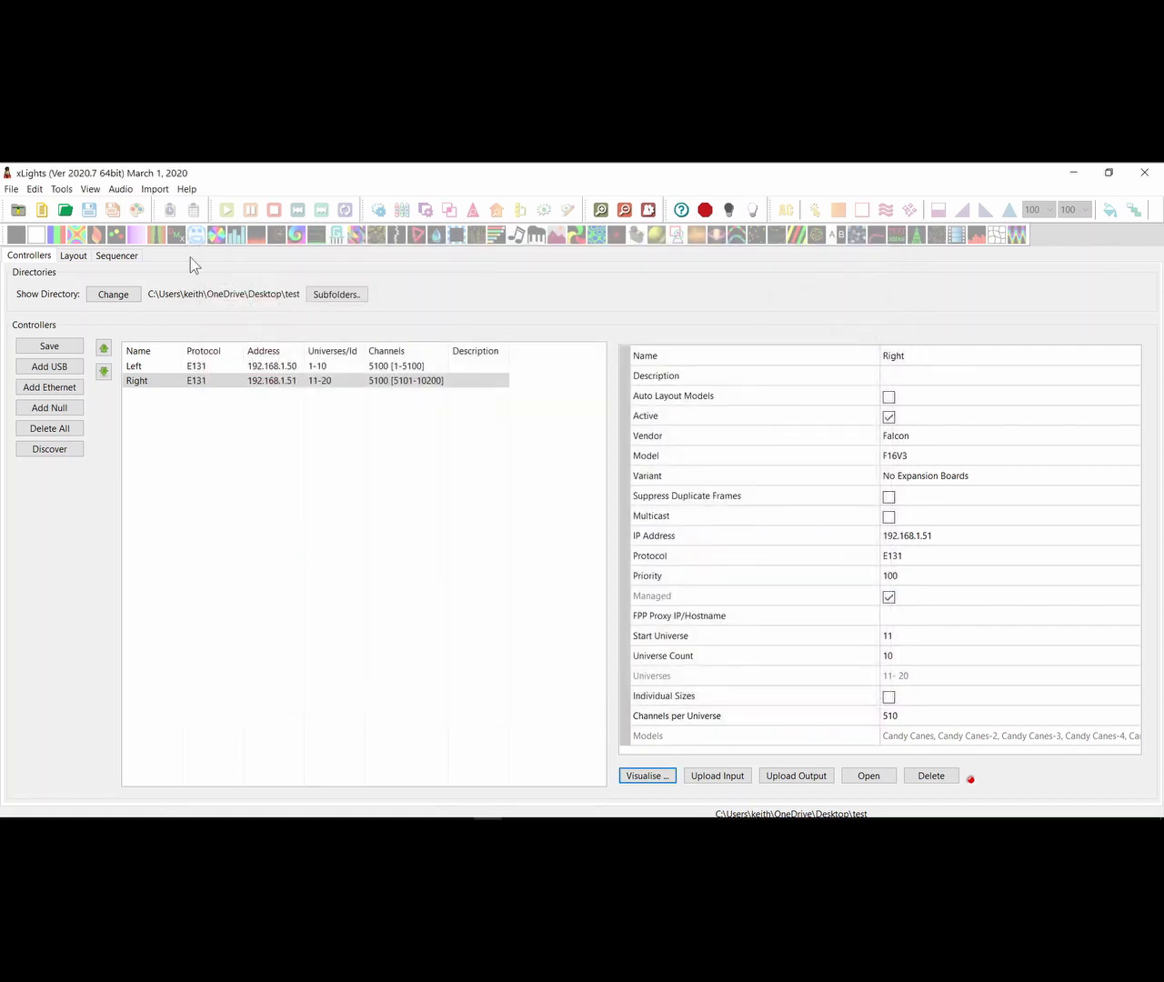
Check the start channel and controller connection settings of Candy Canes-3 in the layout
left_click(77, 256)
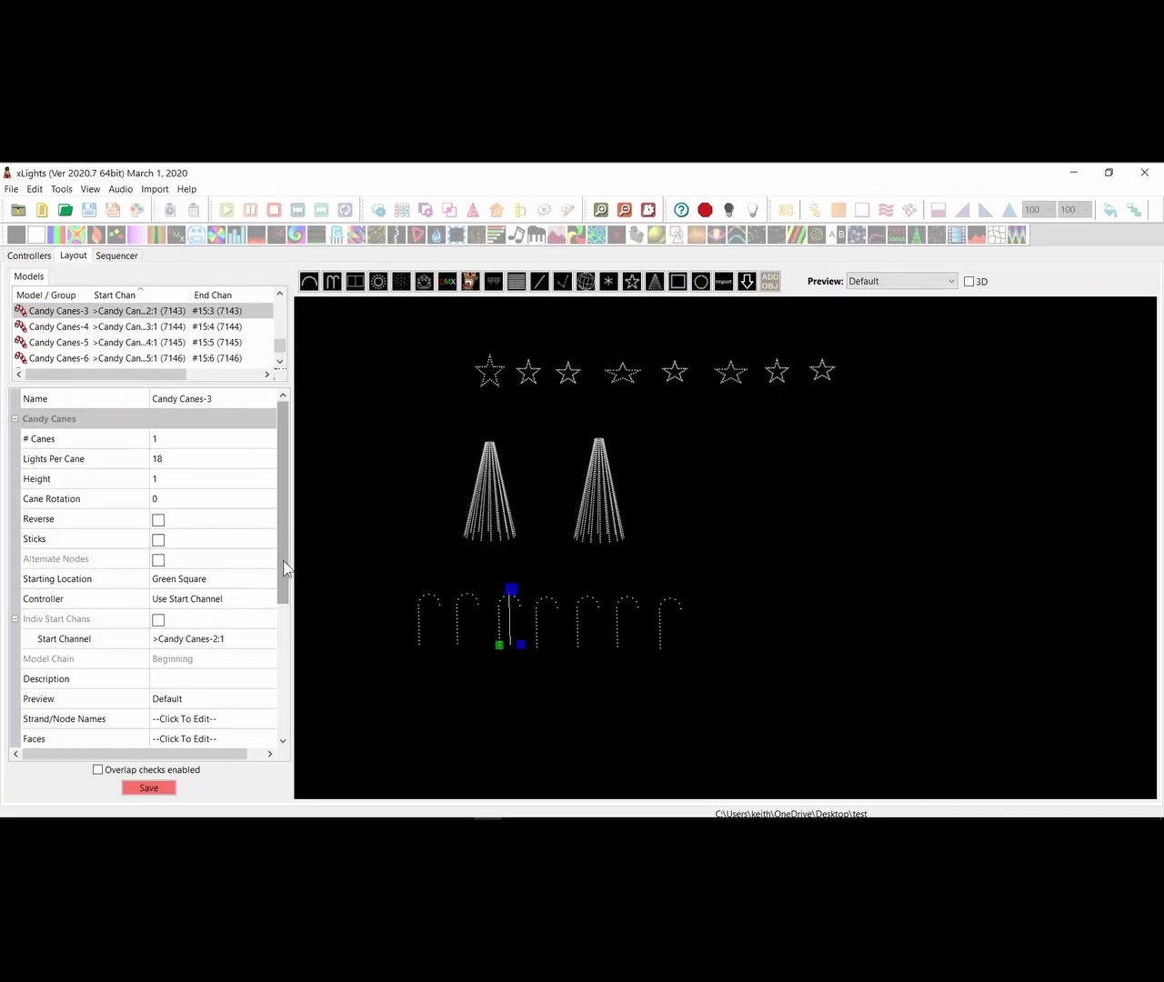
left_click_drag(280, 582, 283, 653)
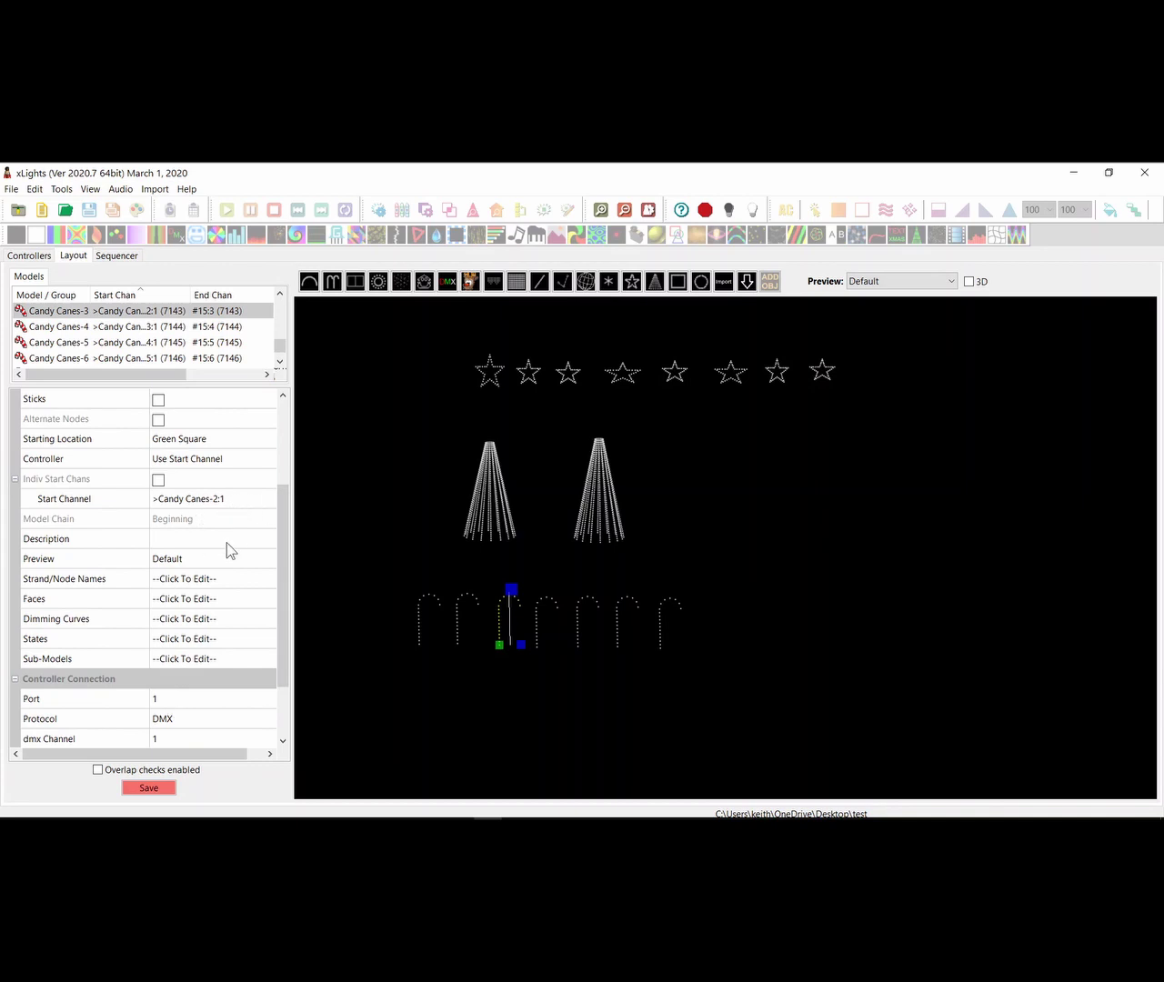
mouse_move(276, 593)
left_mouse_down()
mouse_move(290, 584)
mouse_move(286, 655)
mouse_move(292, 570)
left_mouse_up()
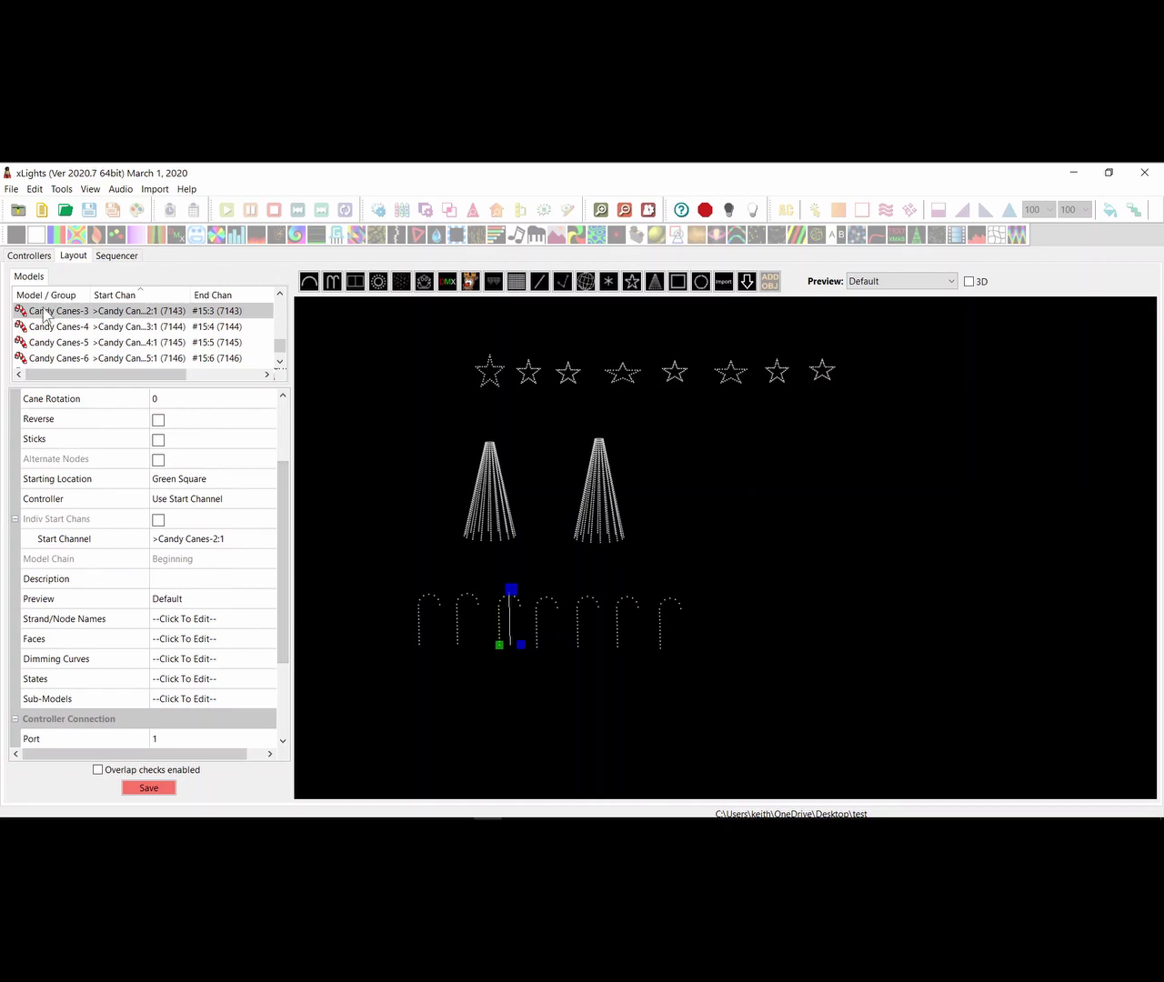
Open the Left controller's port visualisation and assign Star-2, Star-3 and Star-4 to Pixel Port 8
left_click(29, 256)
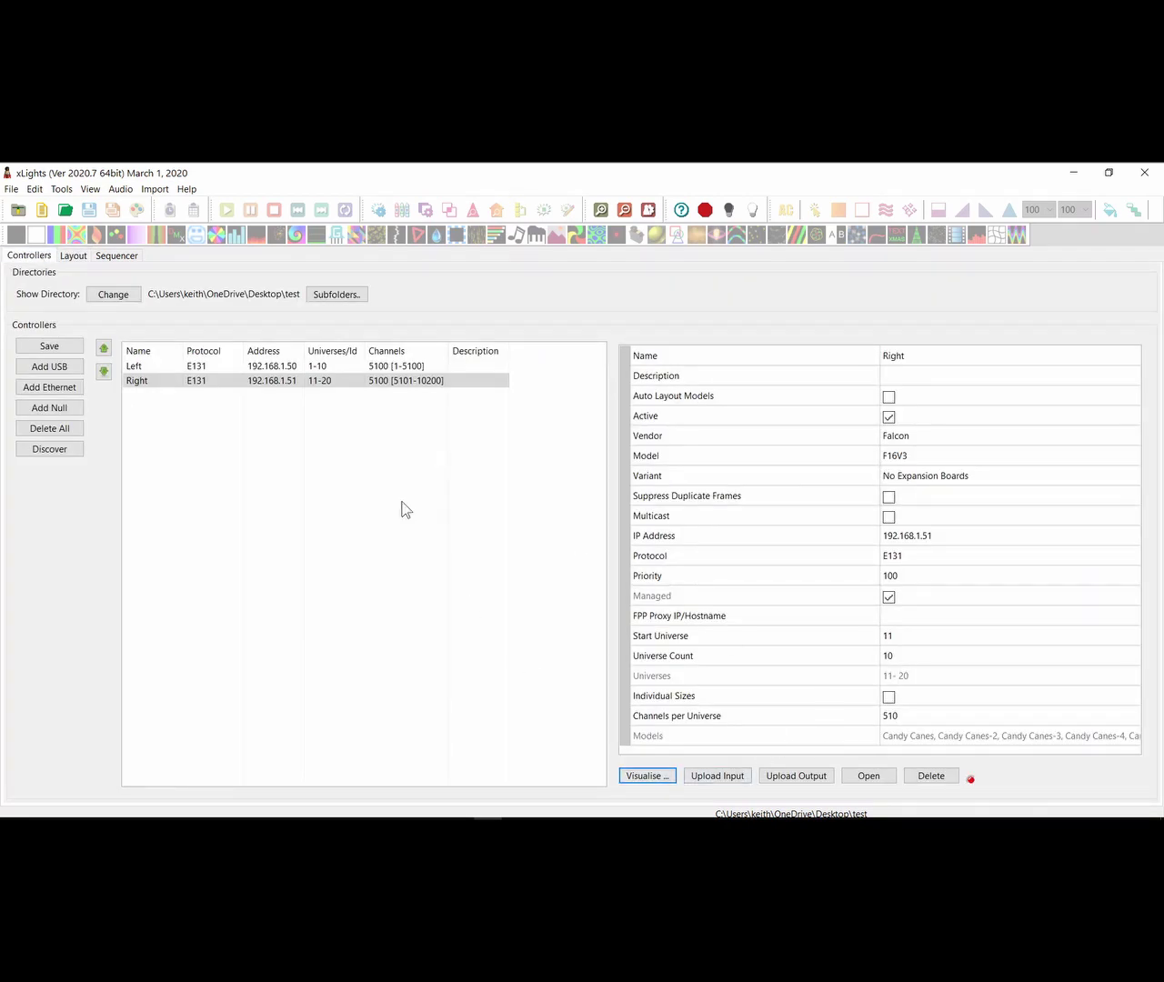
left_click(382, 367)
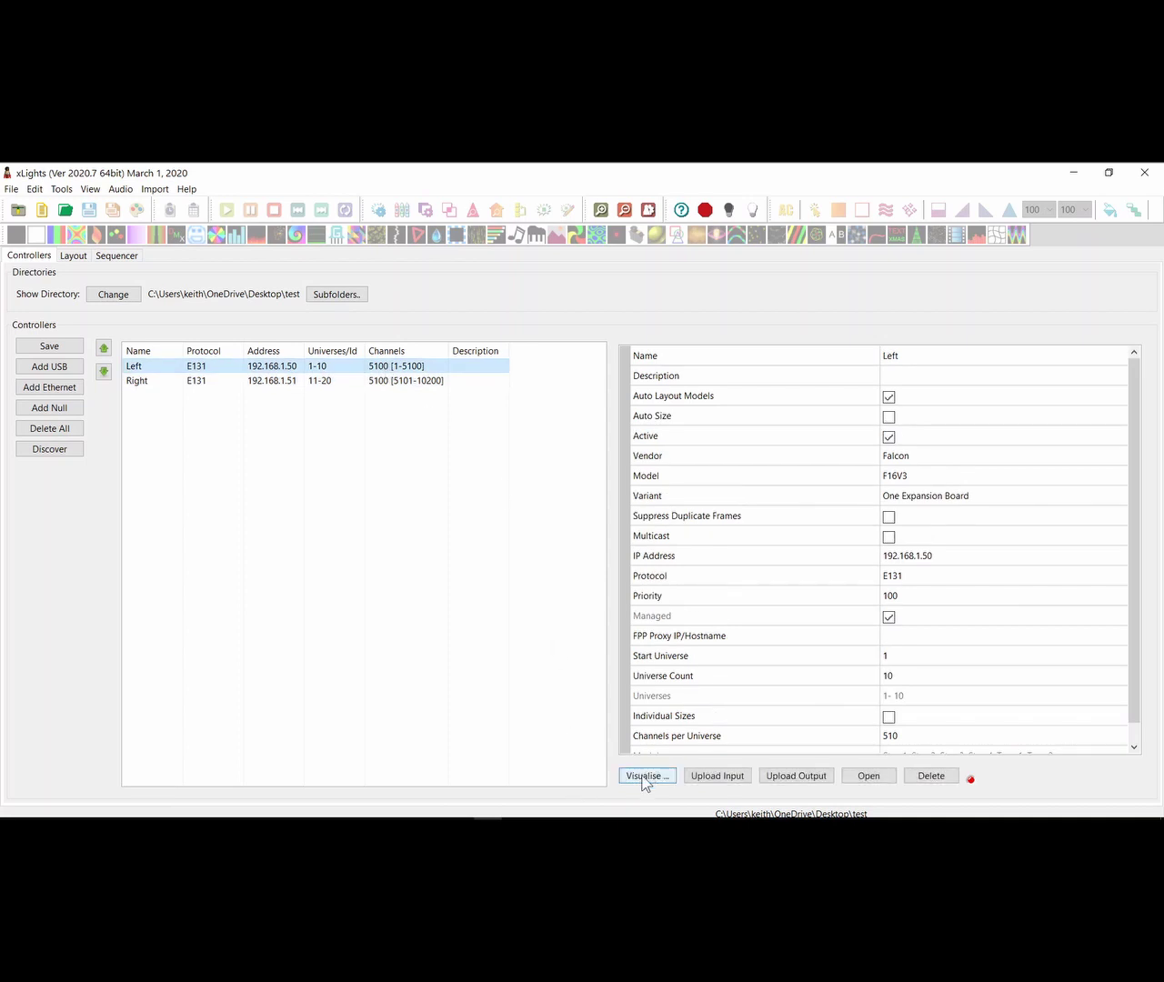
left_click(645, 777)
left_click_drag(653, 385, 71, 414)
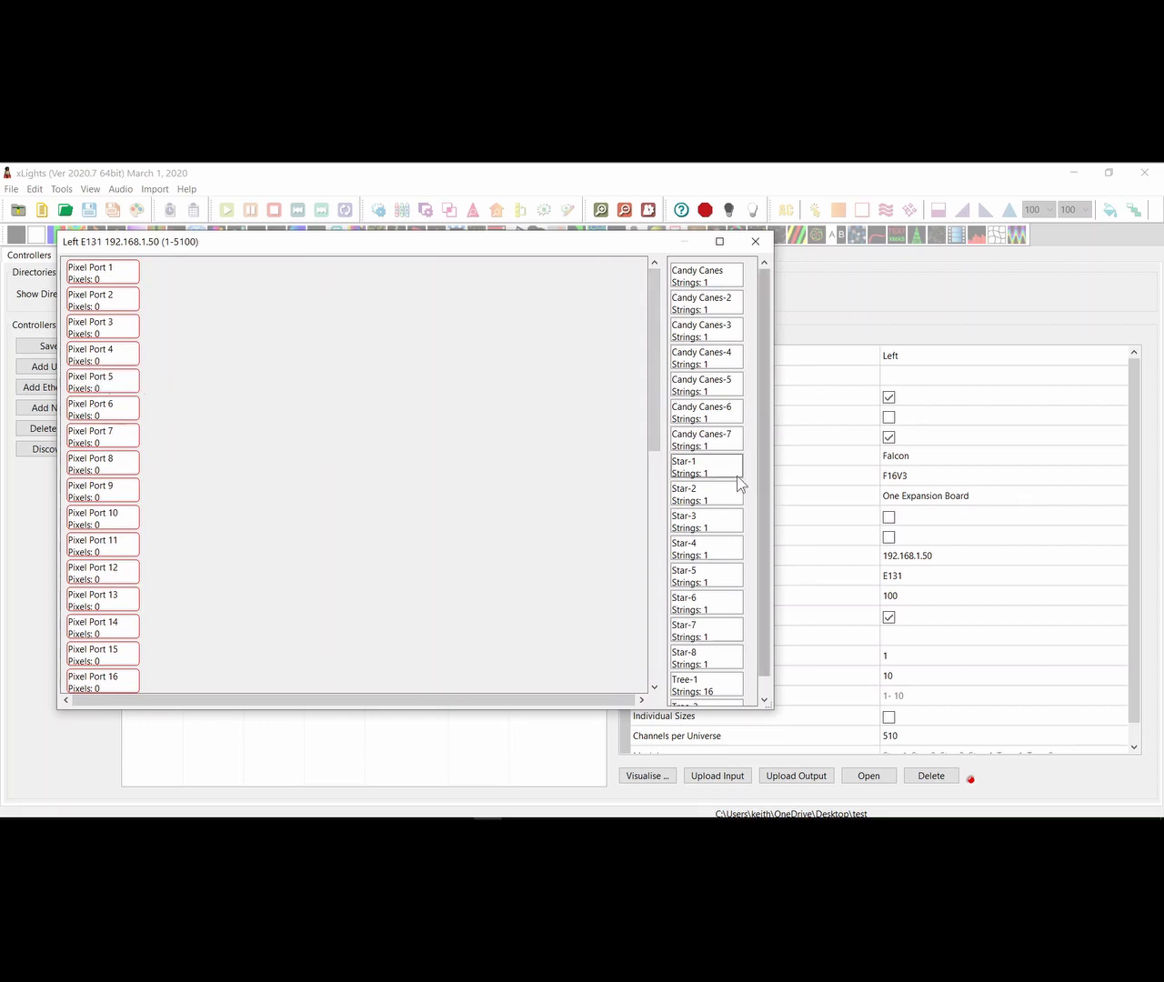
left_click_drag(732, 491, 391, 464)
left_click_drag(674, 494, 309, 469)
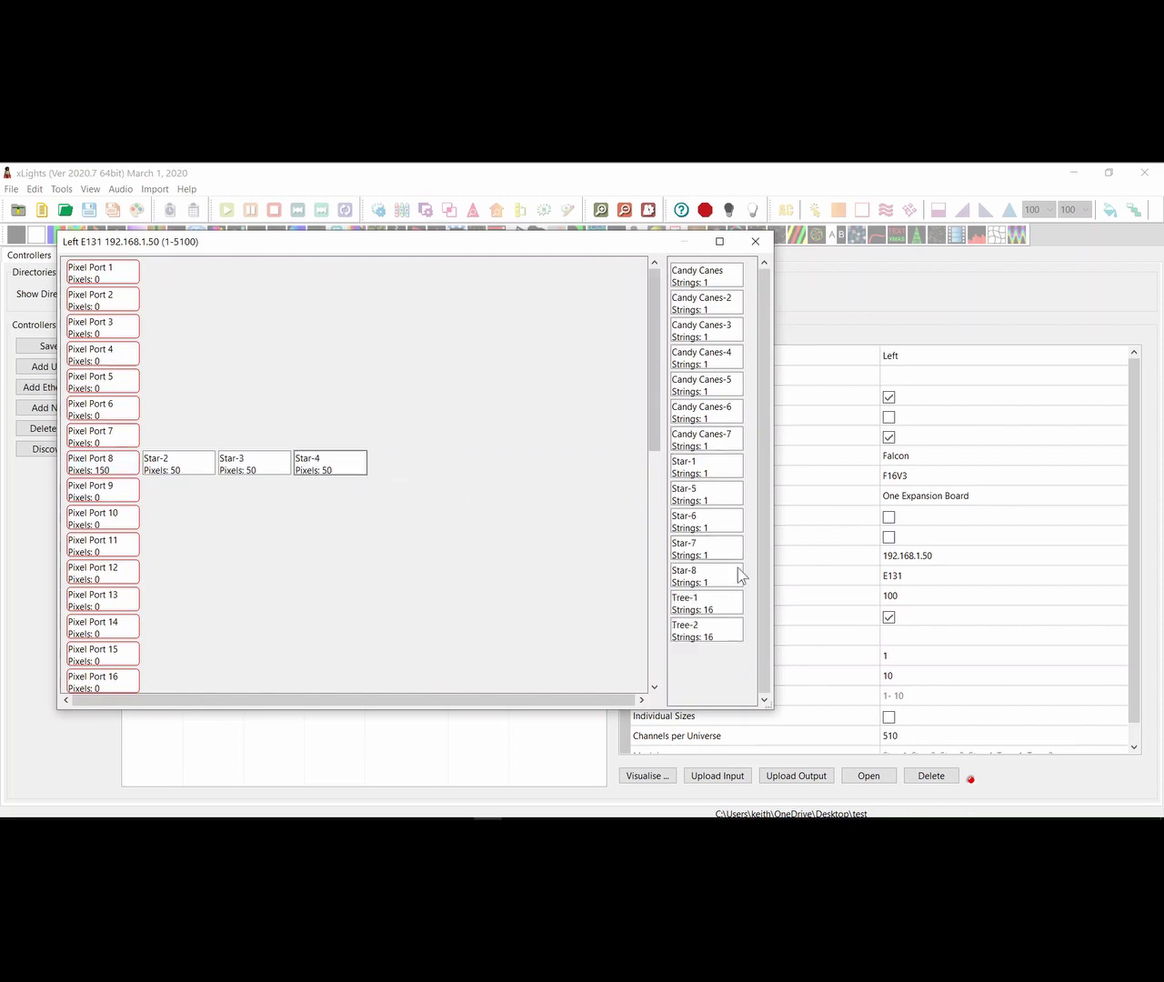
Look over the Left controller's pixel ports with their assigned stars and close the visualisation
mouse_move(309, 460)
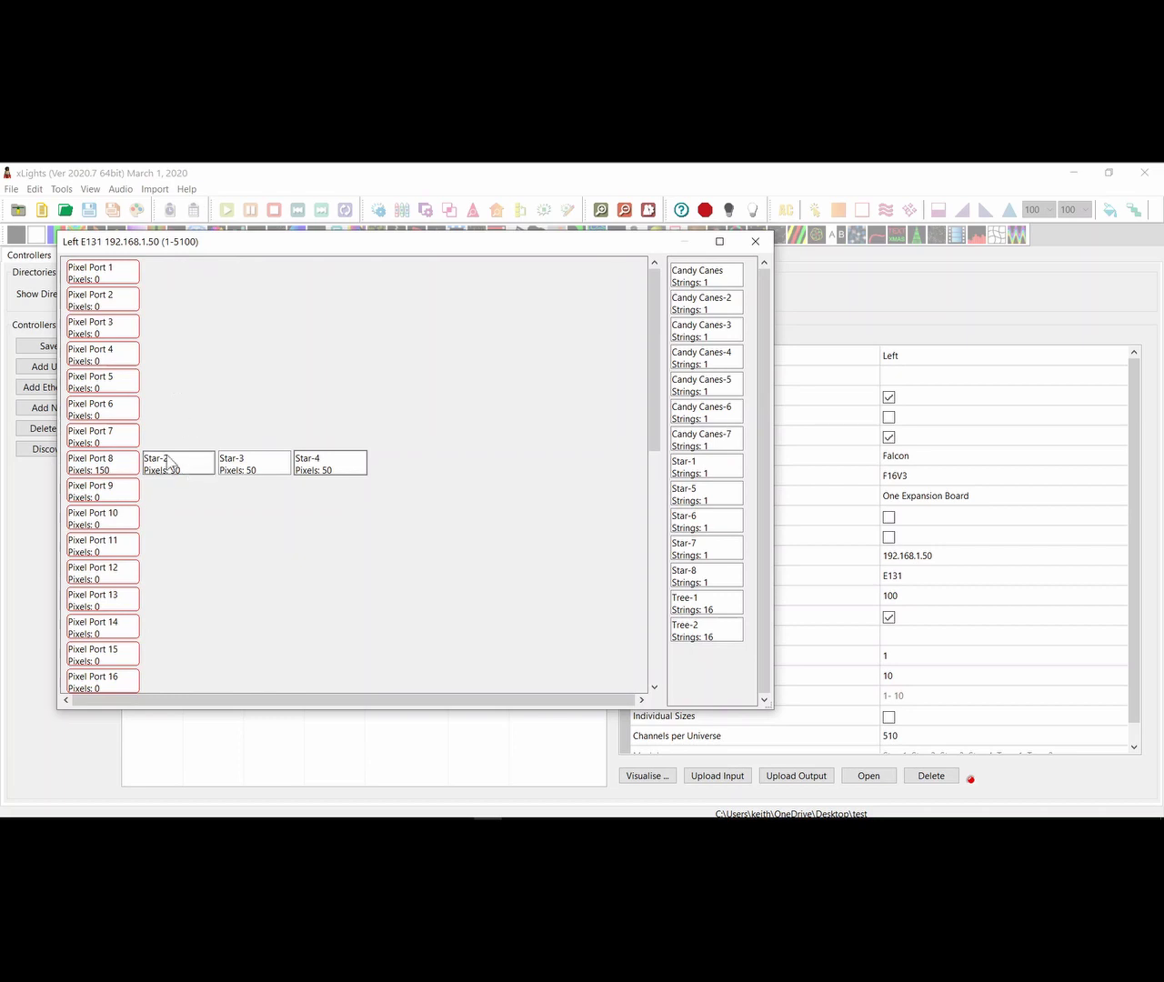
scroll(204, 396, "down", 6)
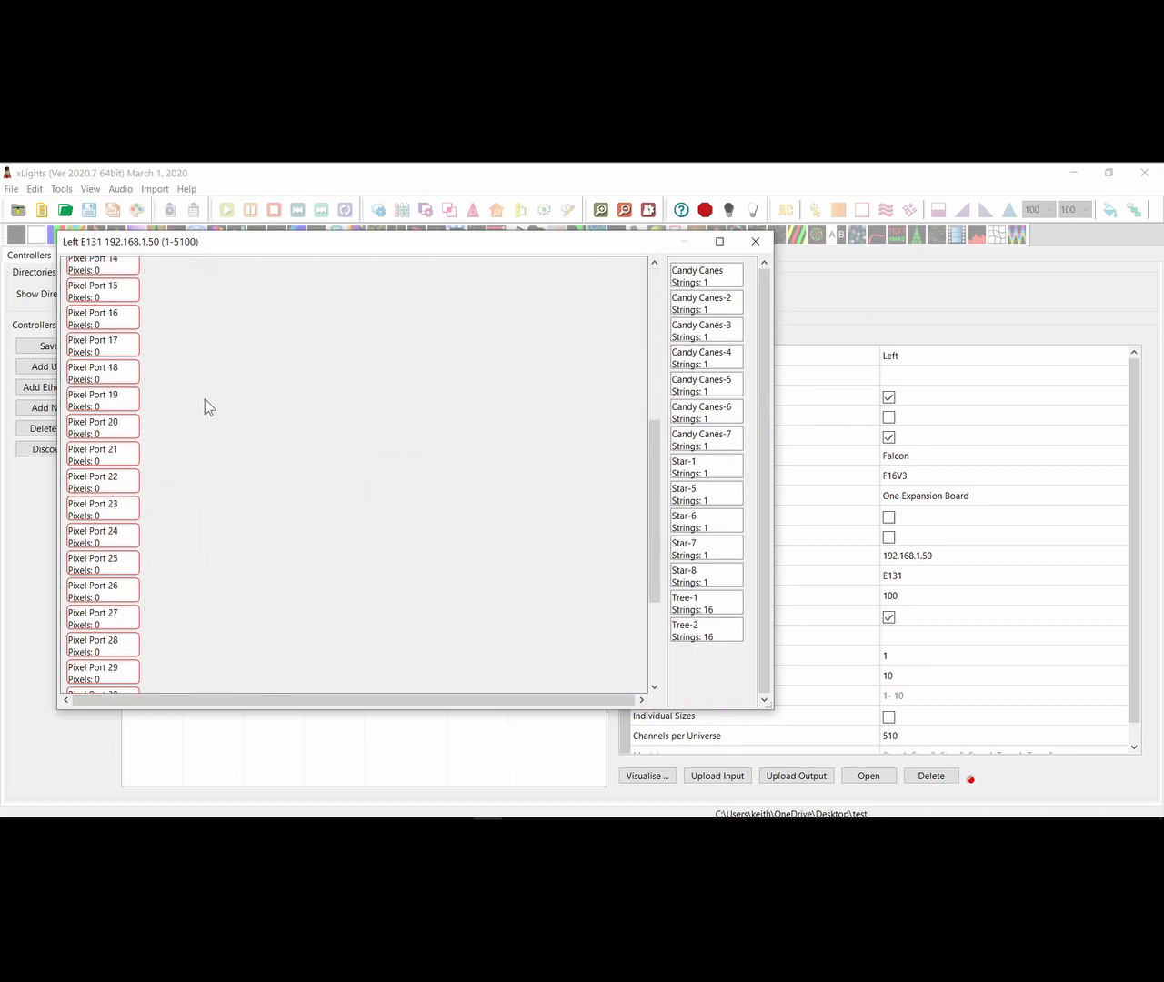
scroll(204, 410, "up", 6)
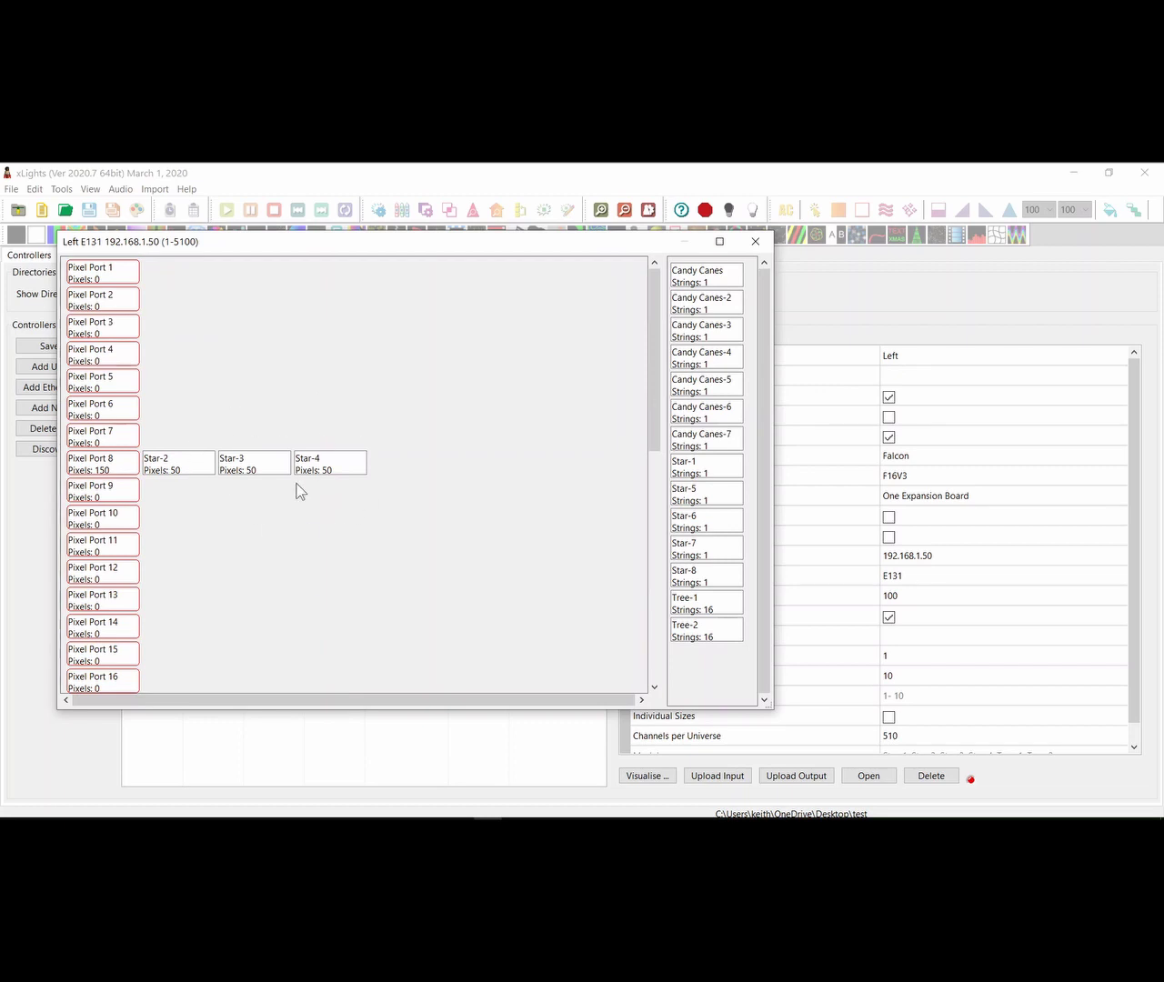
left_click(749, 237)
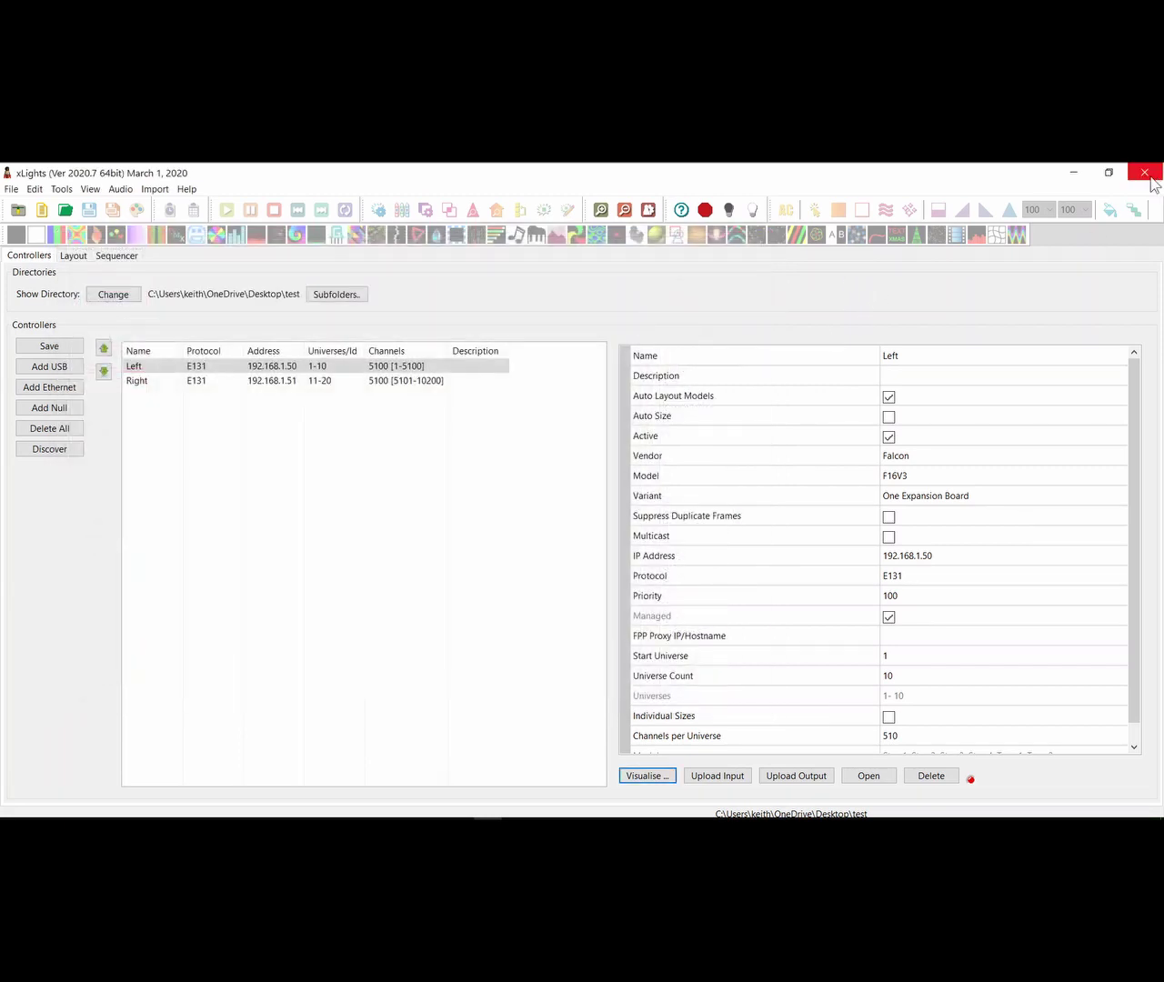